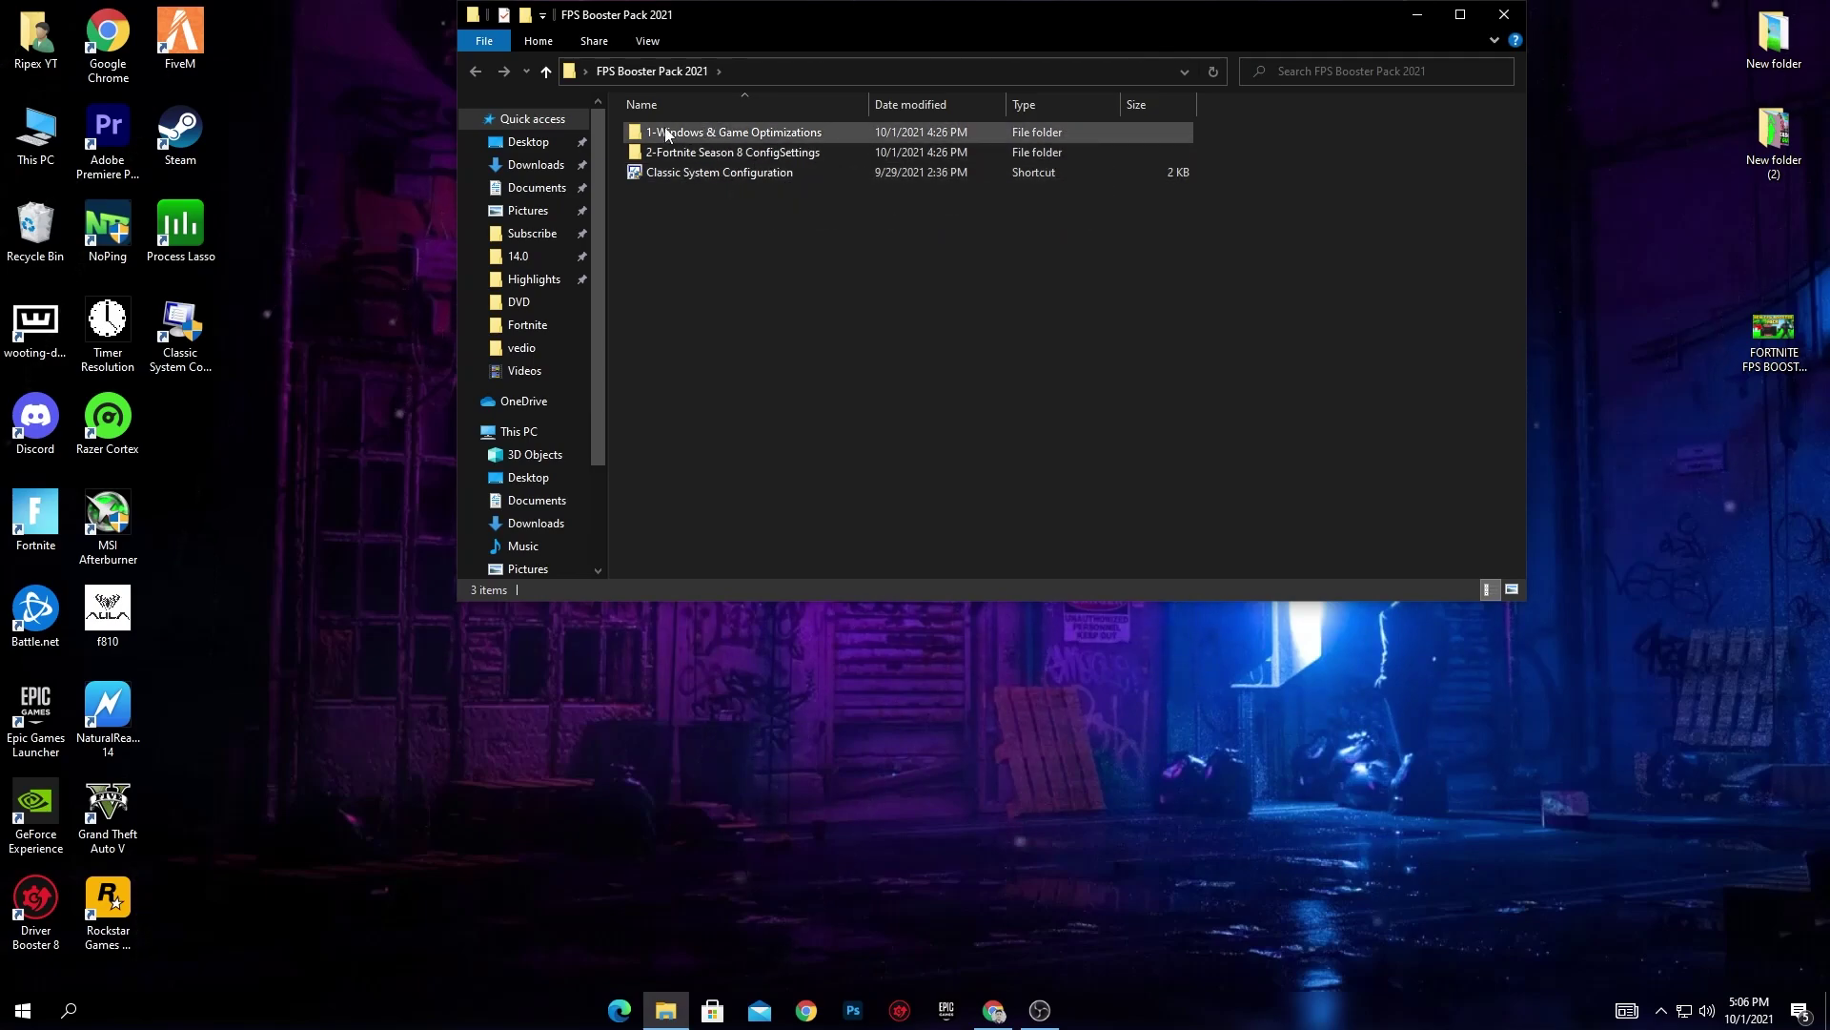
Run the Disable Windows Tracking and Spyware script from the CMD commands folder inside 1-Windows & Game Optimizations and dismiss its console.
{"action": "double_click", "coordinate": [745, 133]}
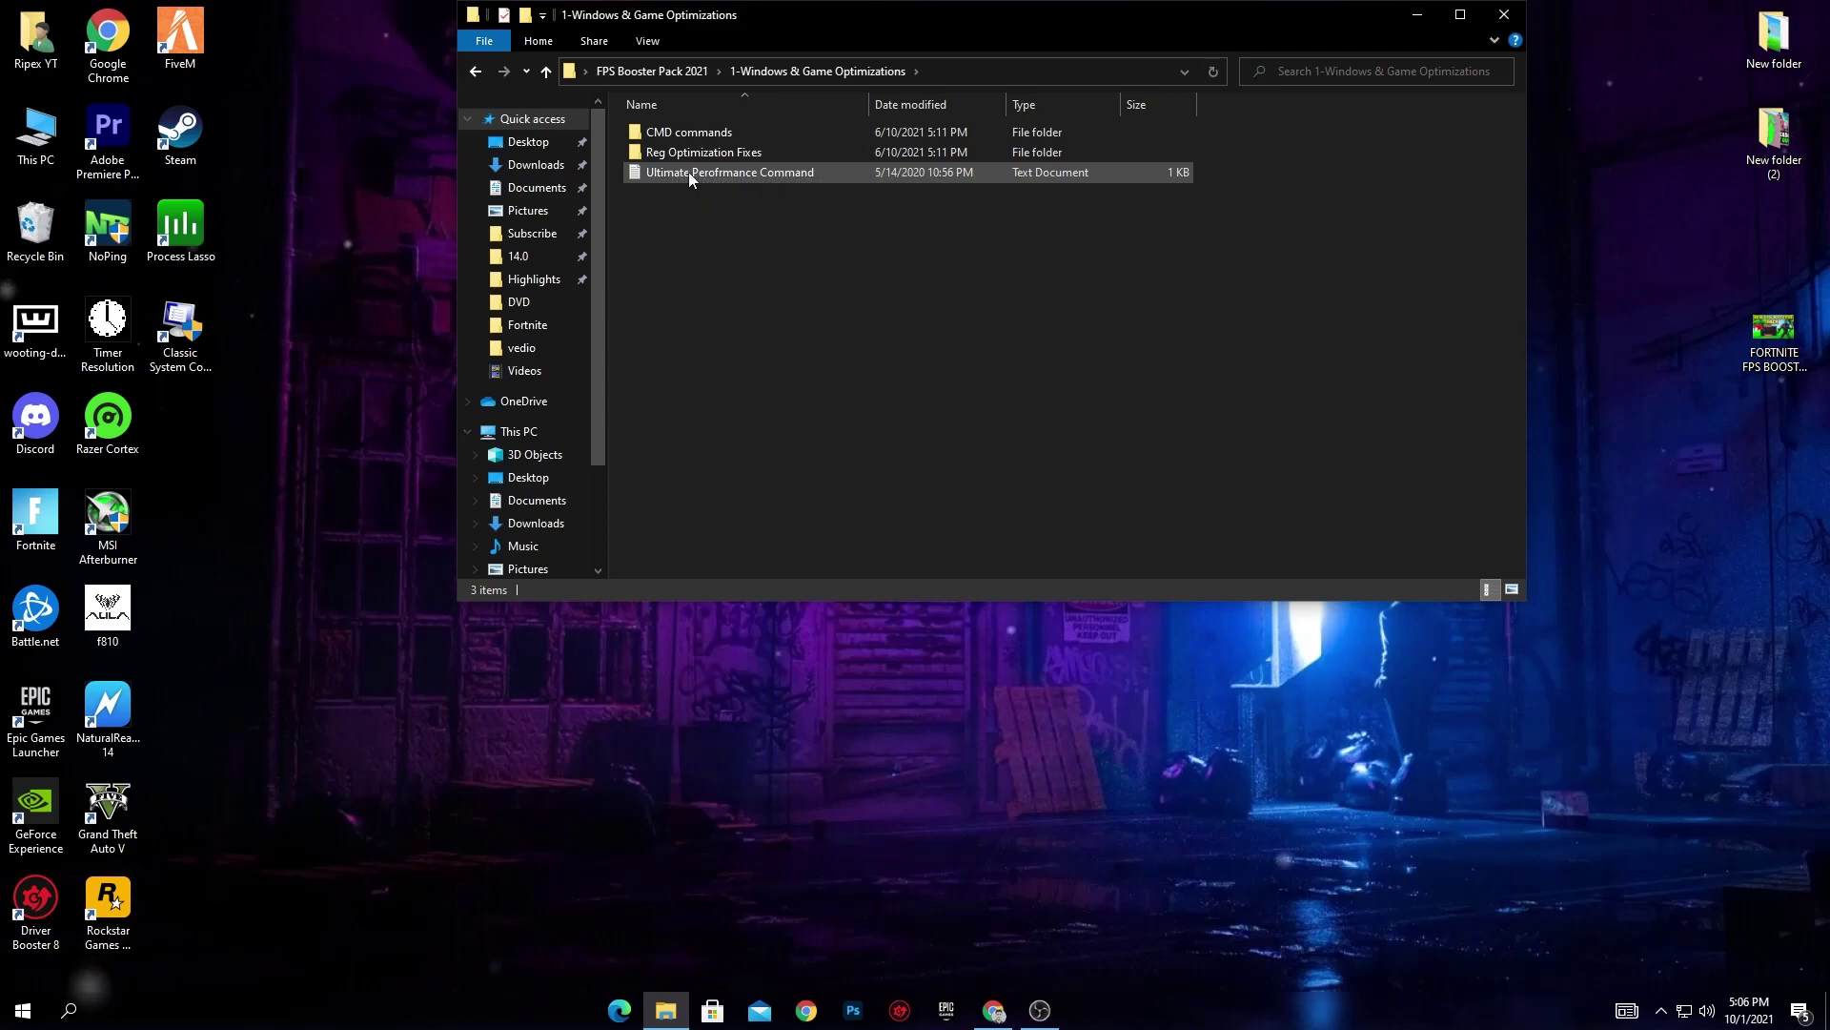
{"action": "double_click", "coordinate": [692, 135]}
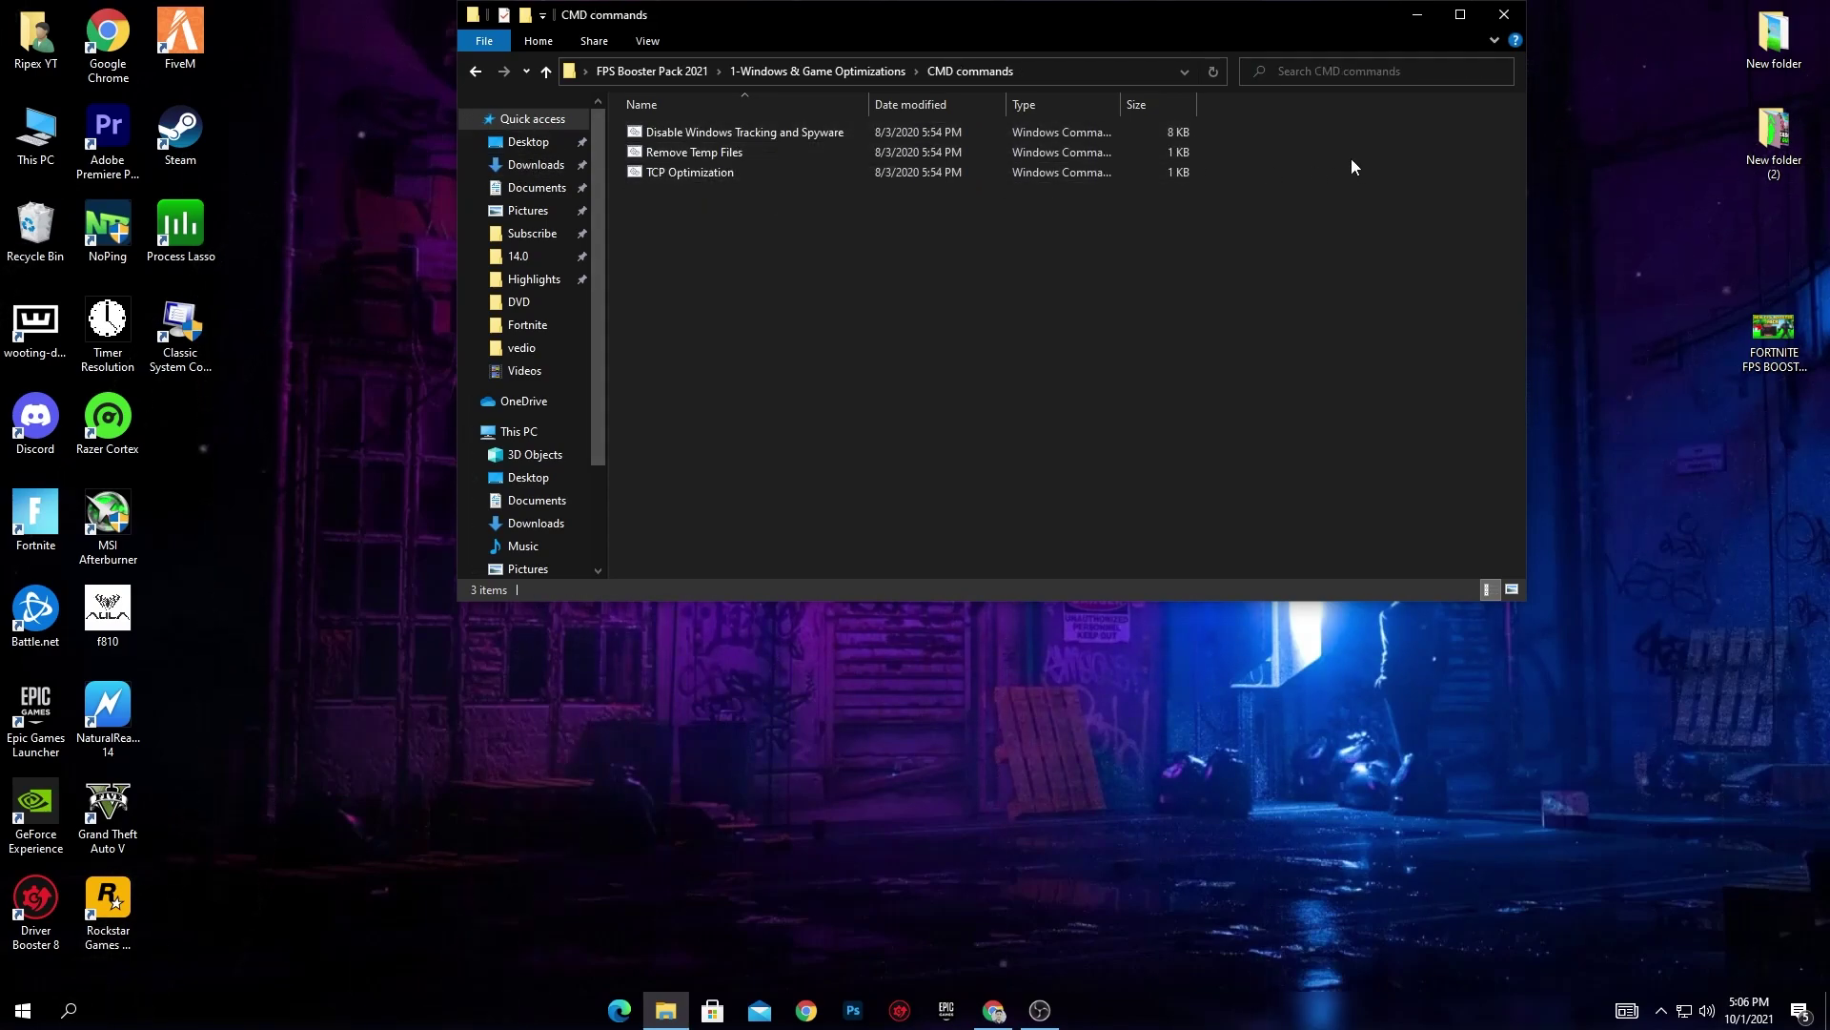
{"action": "left_click_drag", "start_coordinate": [1300, 131], "coordinate": [866, 197]}
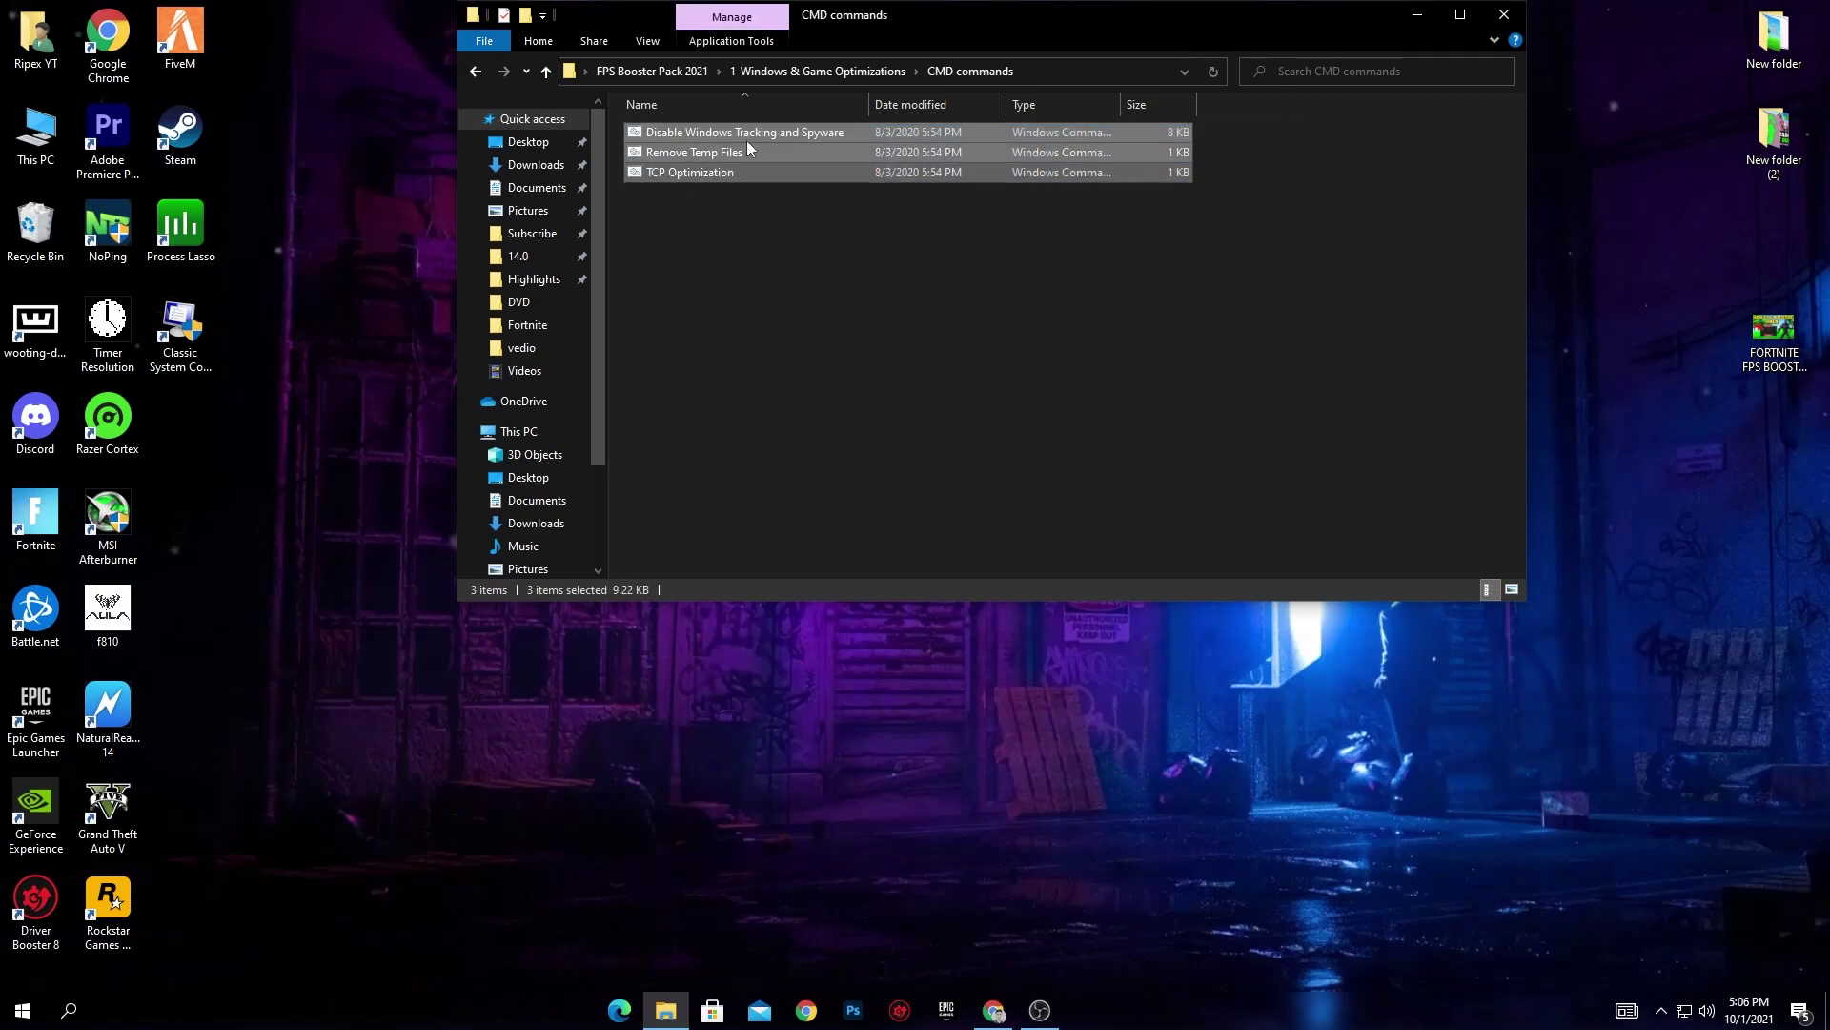
{"action": "left_click", "coordinate": [688, 159]}
{"action": "double_click", "coordinate": [687, 132]}
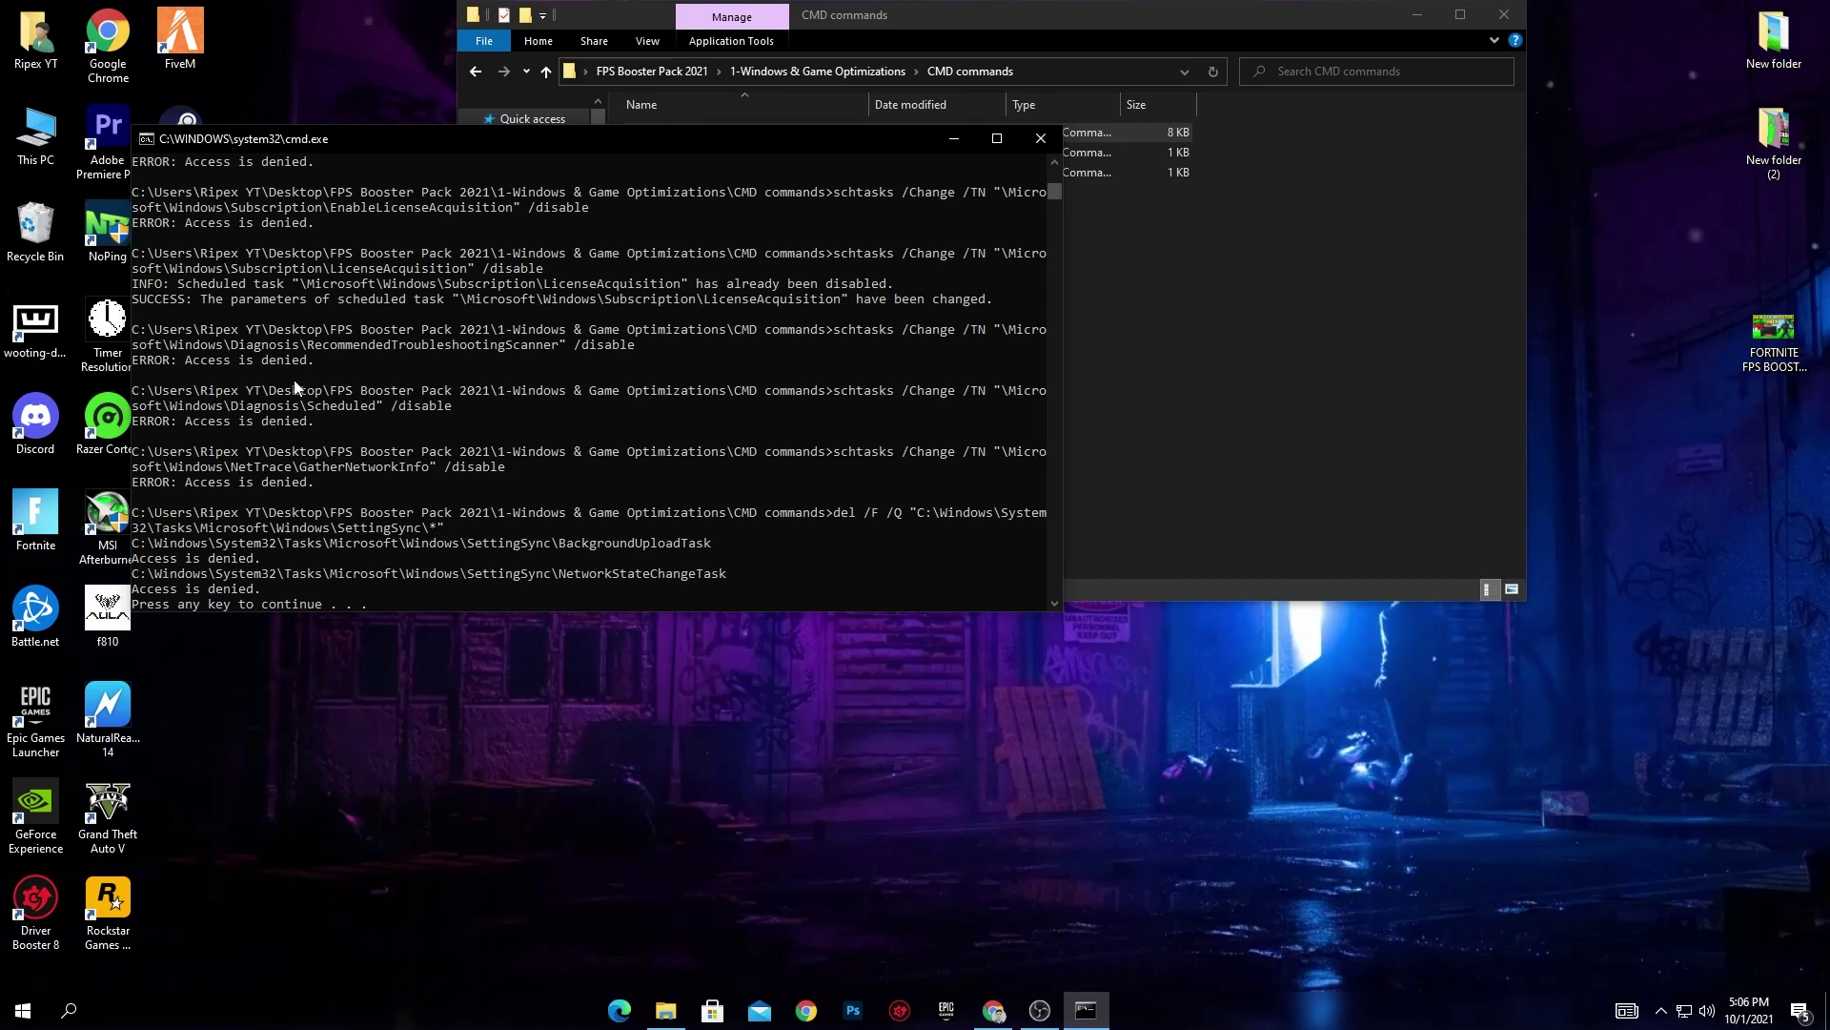
{"action": "key", "text": "Return"}
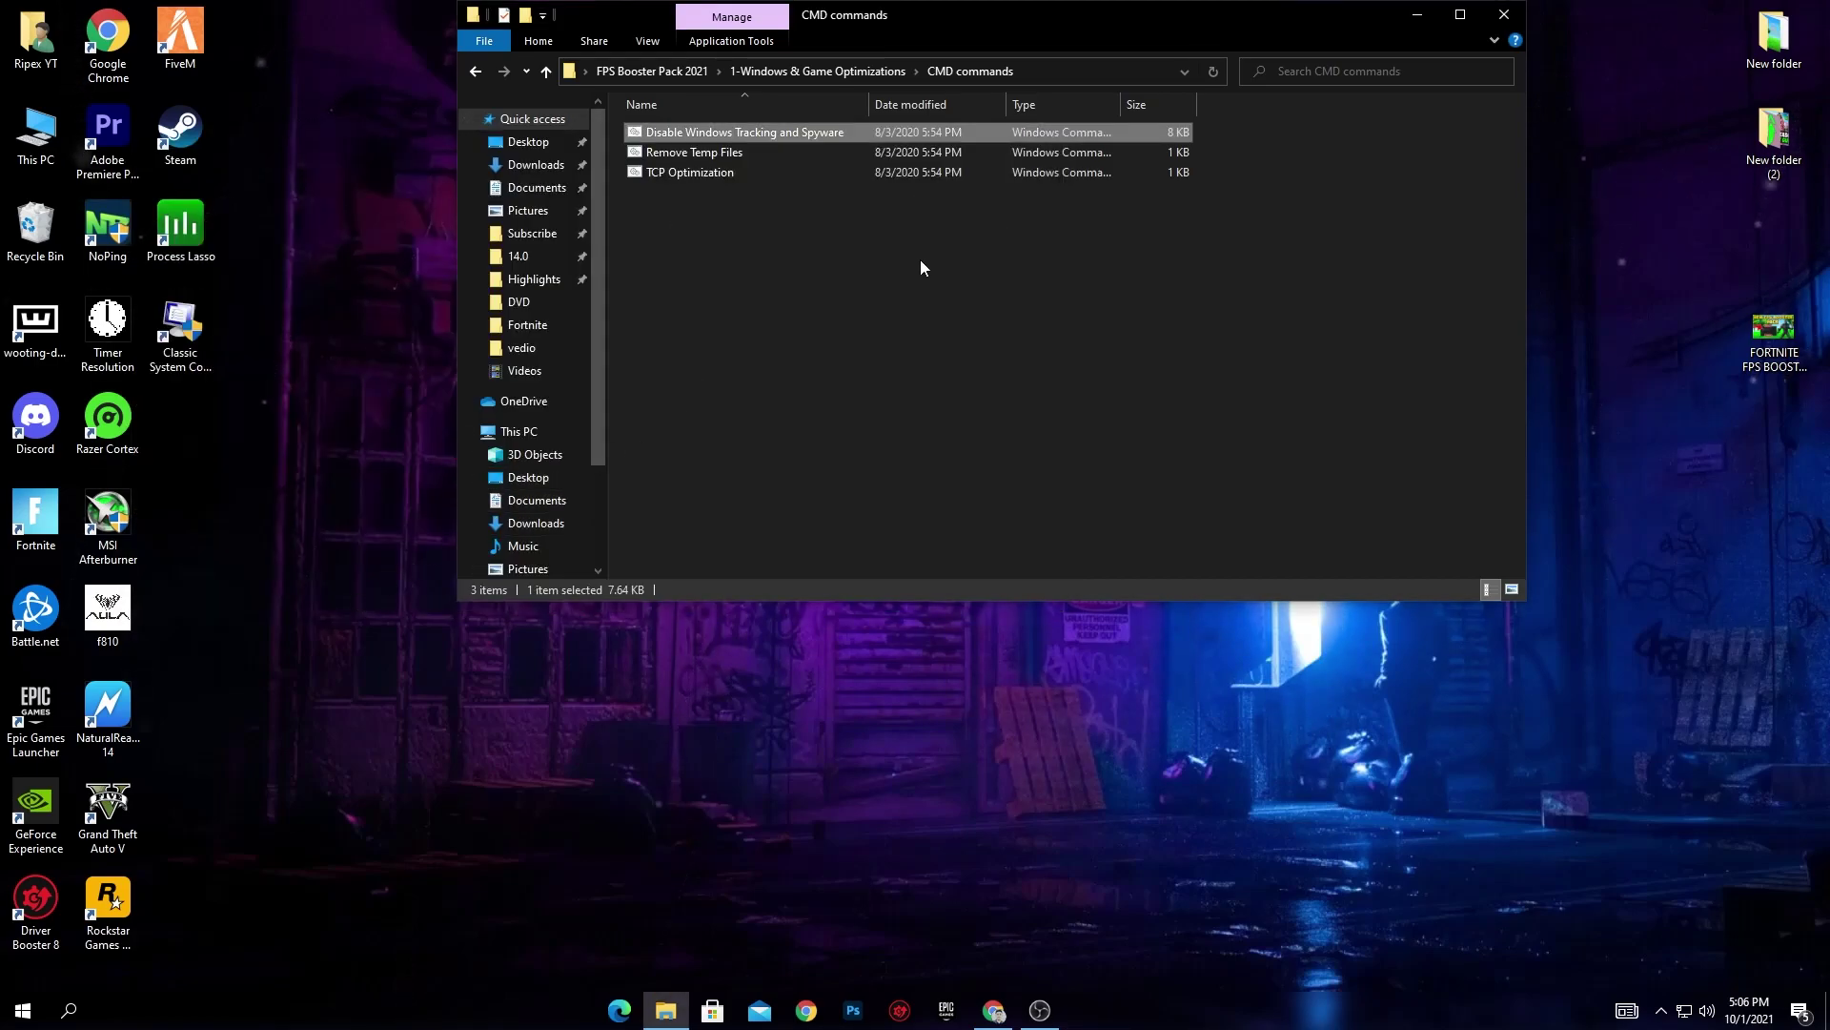
Run the Remove Temp Files and TCP Optimization scripts, dismissing each console once it finishes.
{"action": "double_click", "coordinate": [757, 157]}
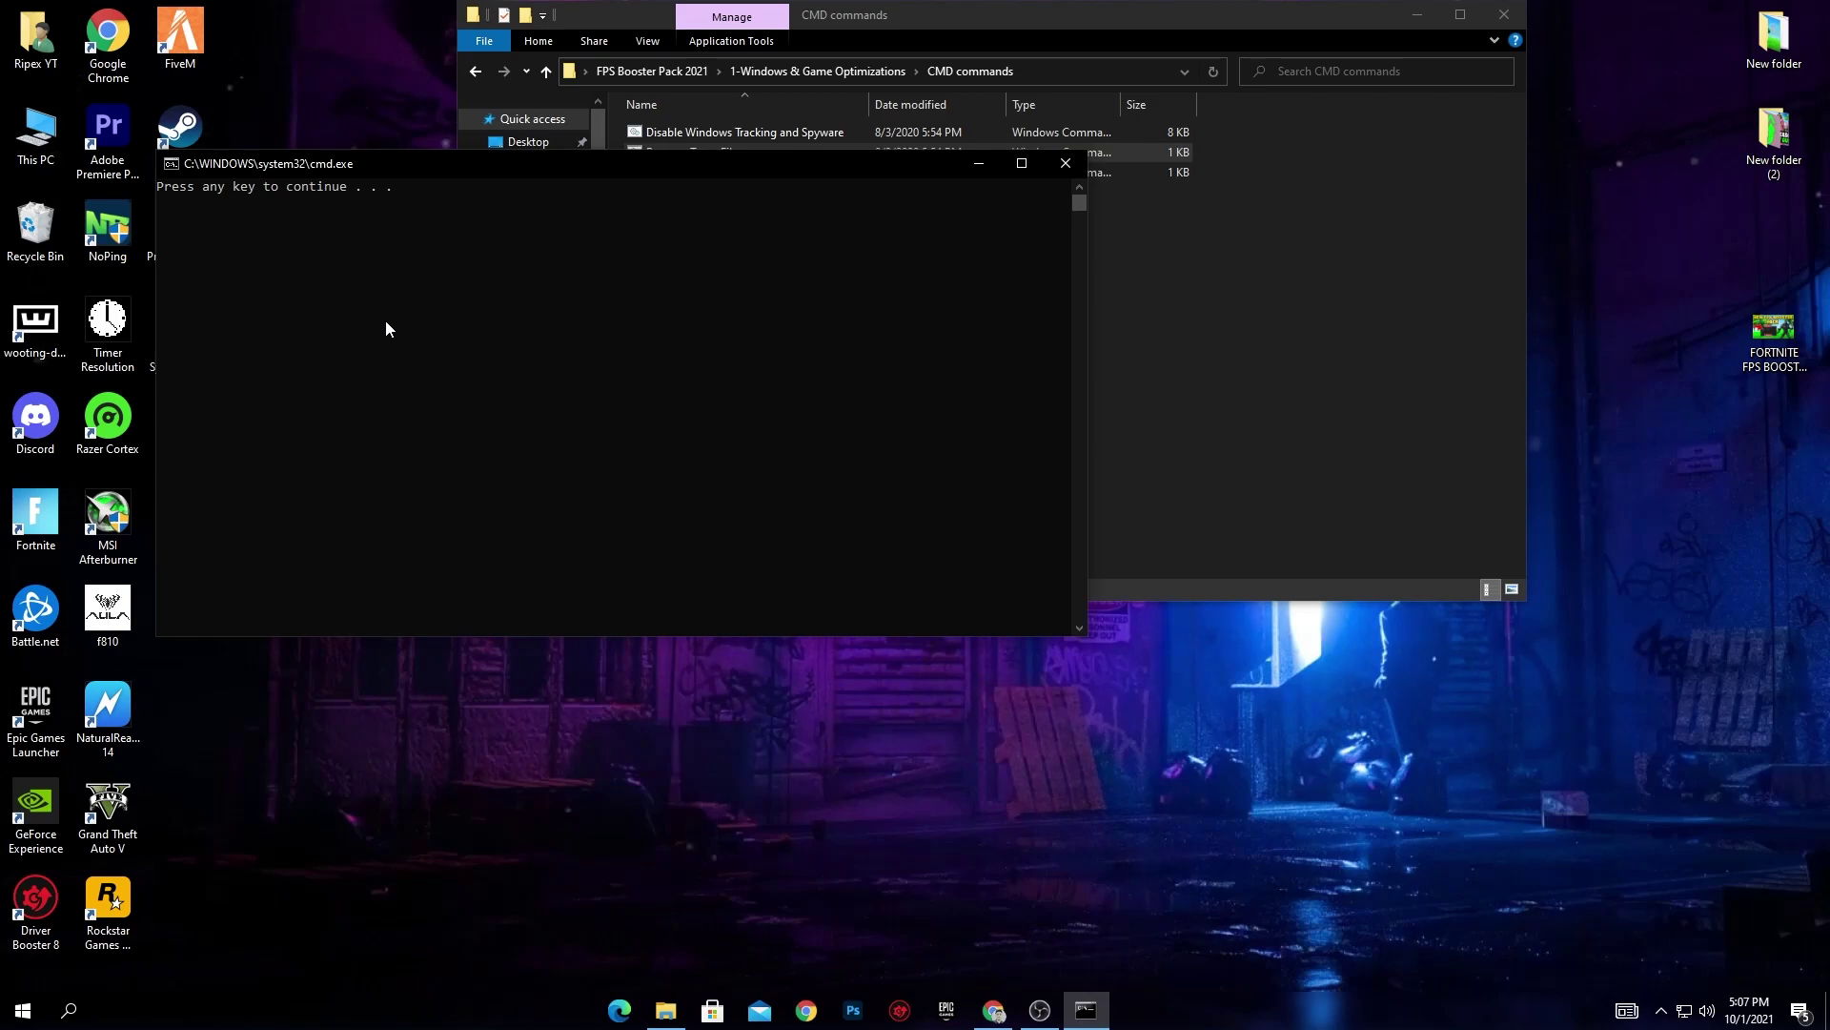
{"action": "key", "text": "Return"}
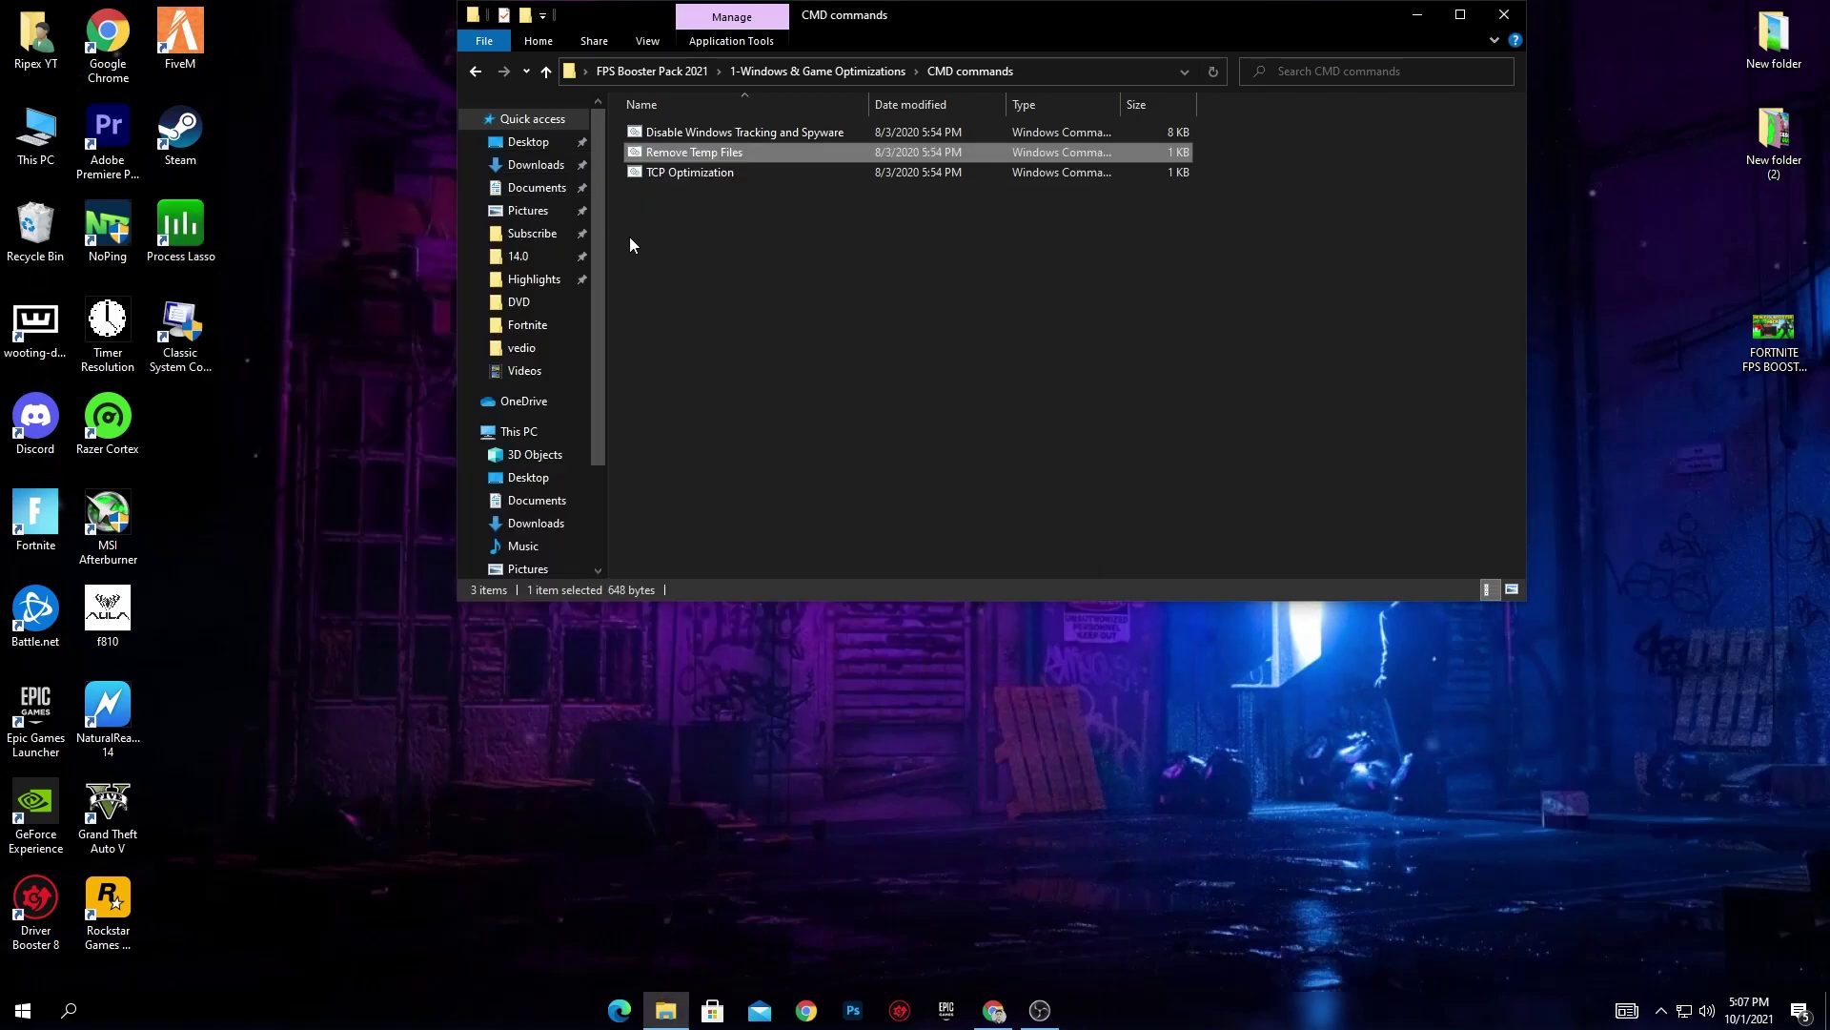
{"action": "double_click", "coordinate": [669, 177]}
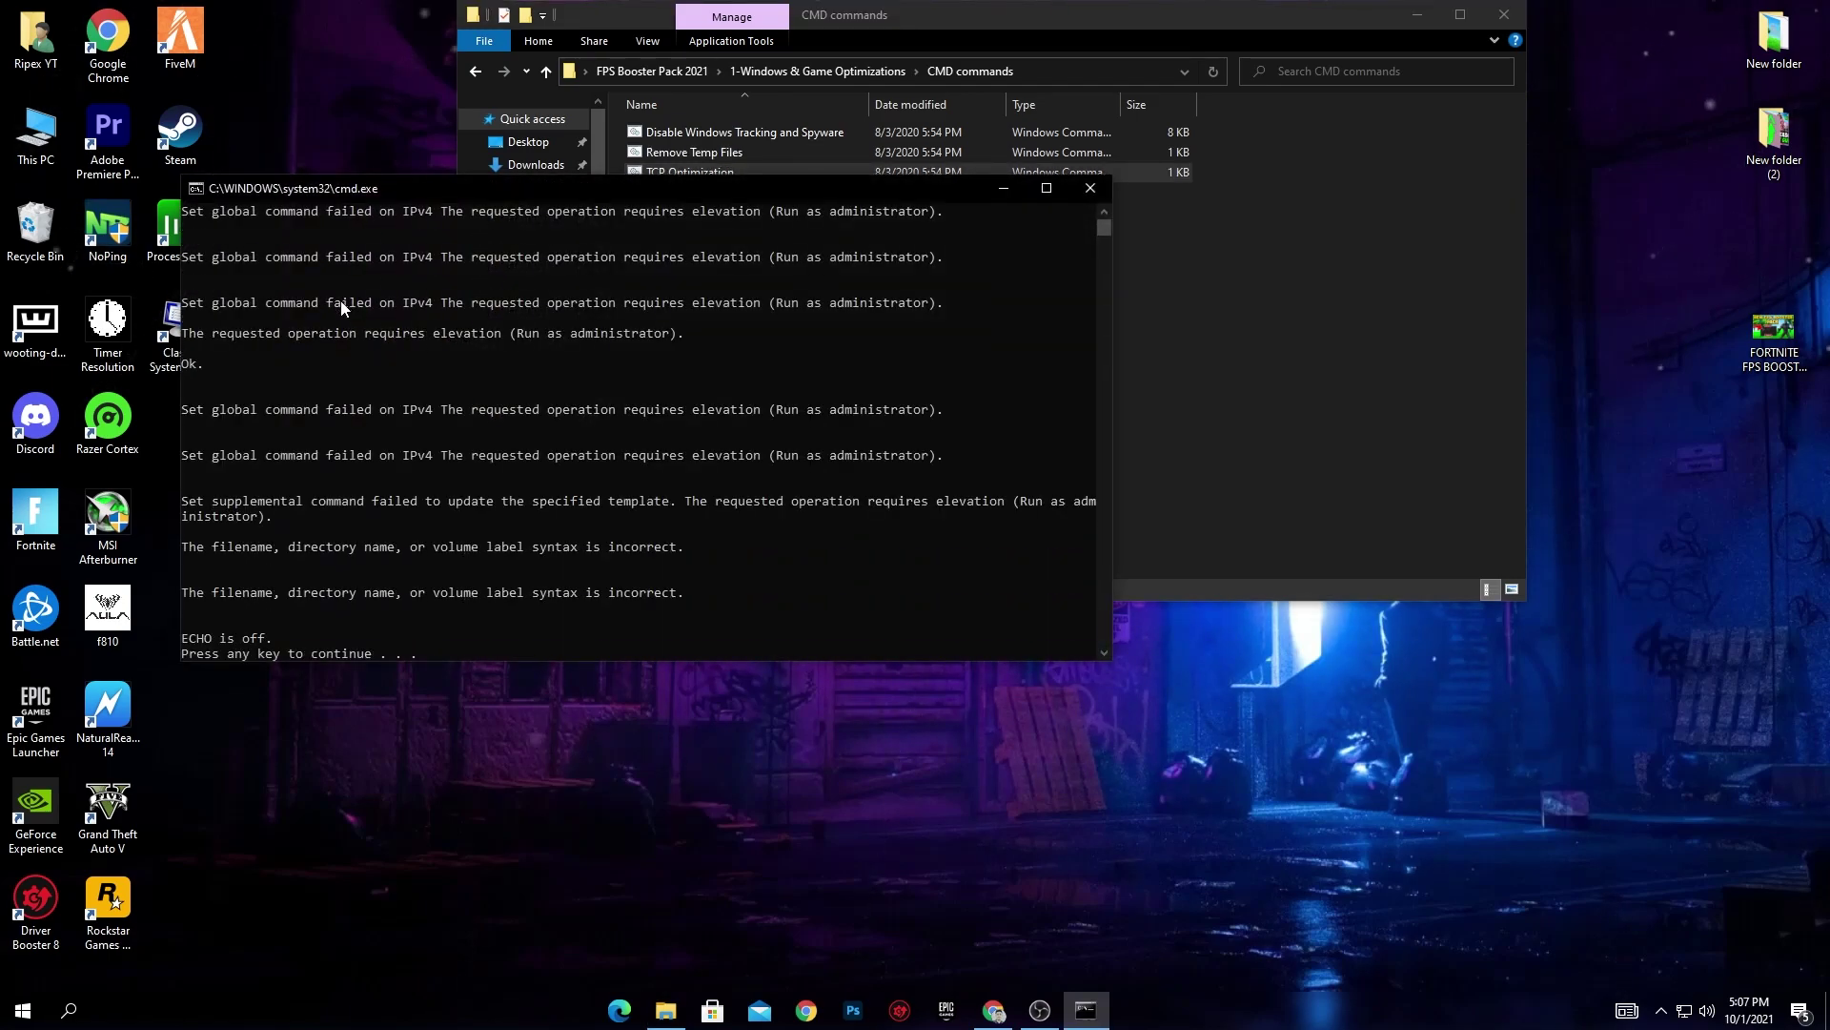
{"action": "key", "text": "Return"}
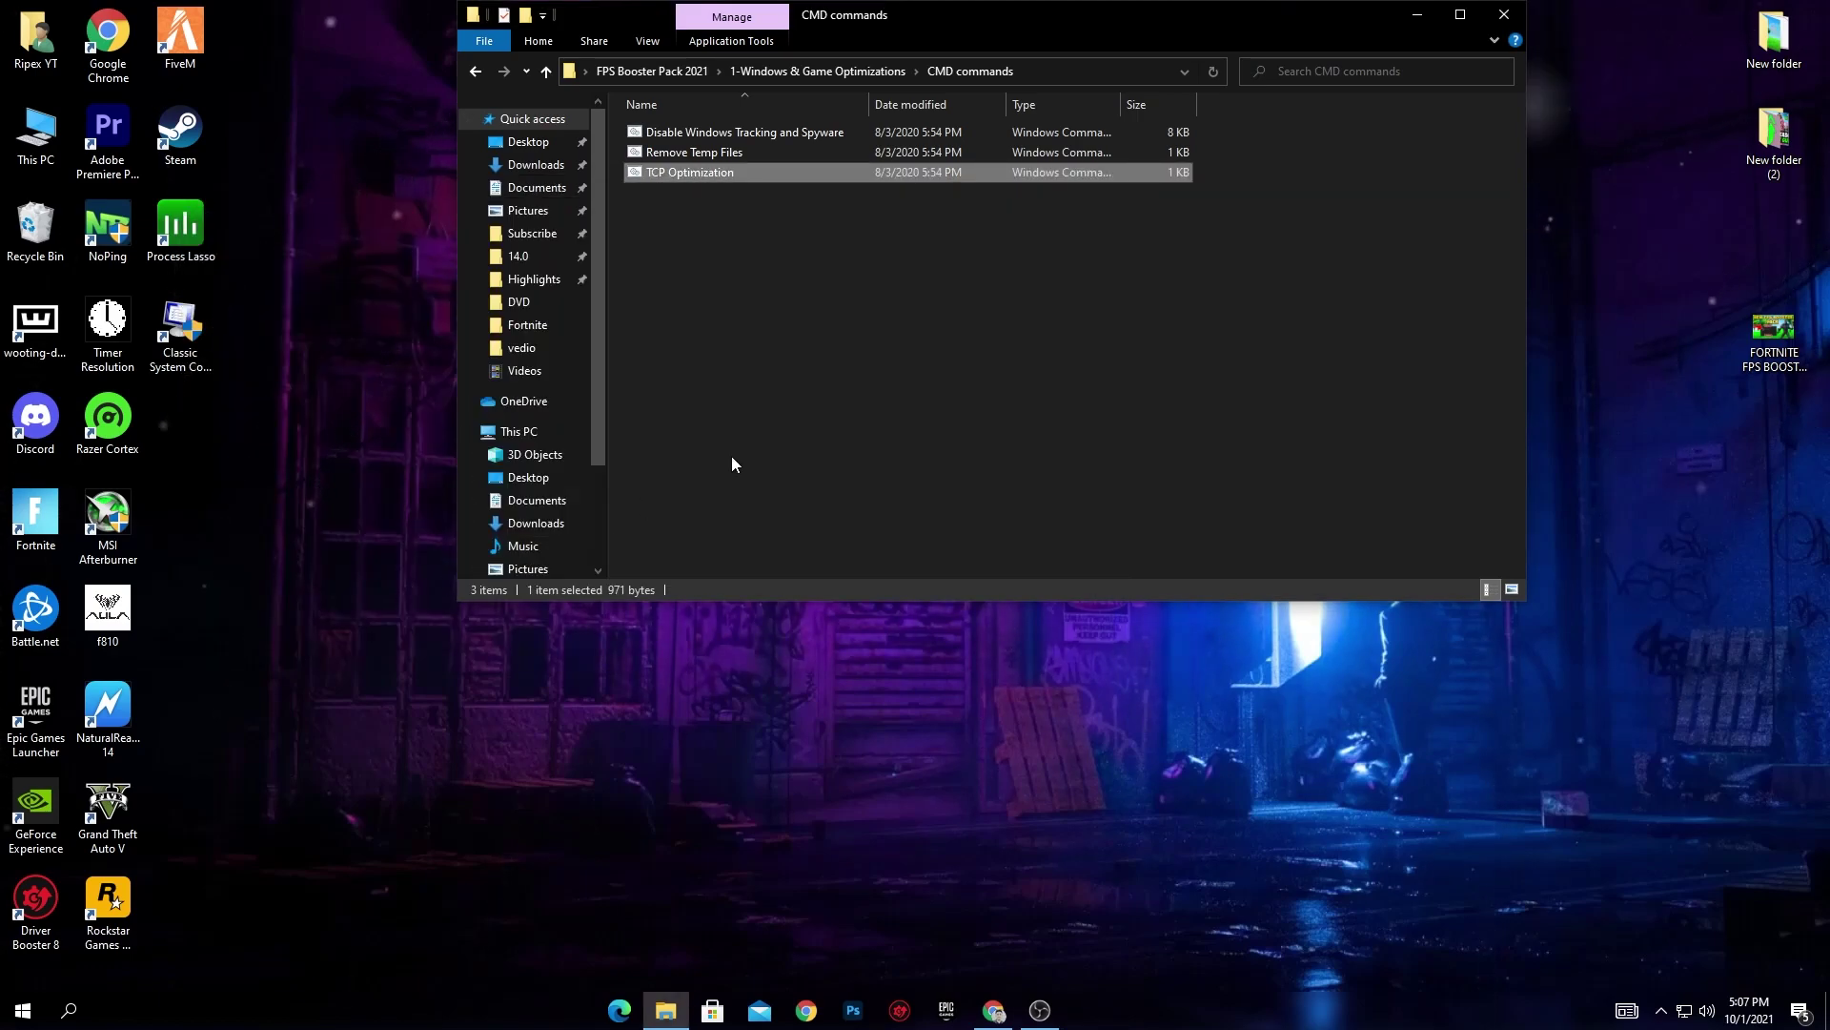
Go to the Reg Optimization Fixes folder and examine its subfolder of files for reverting to default registry values.
{"action": "key", "text": "BackSpace"}
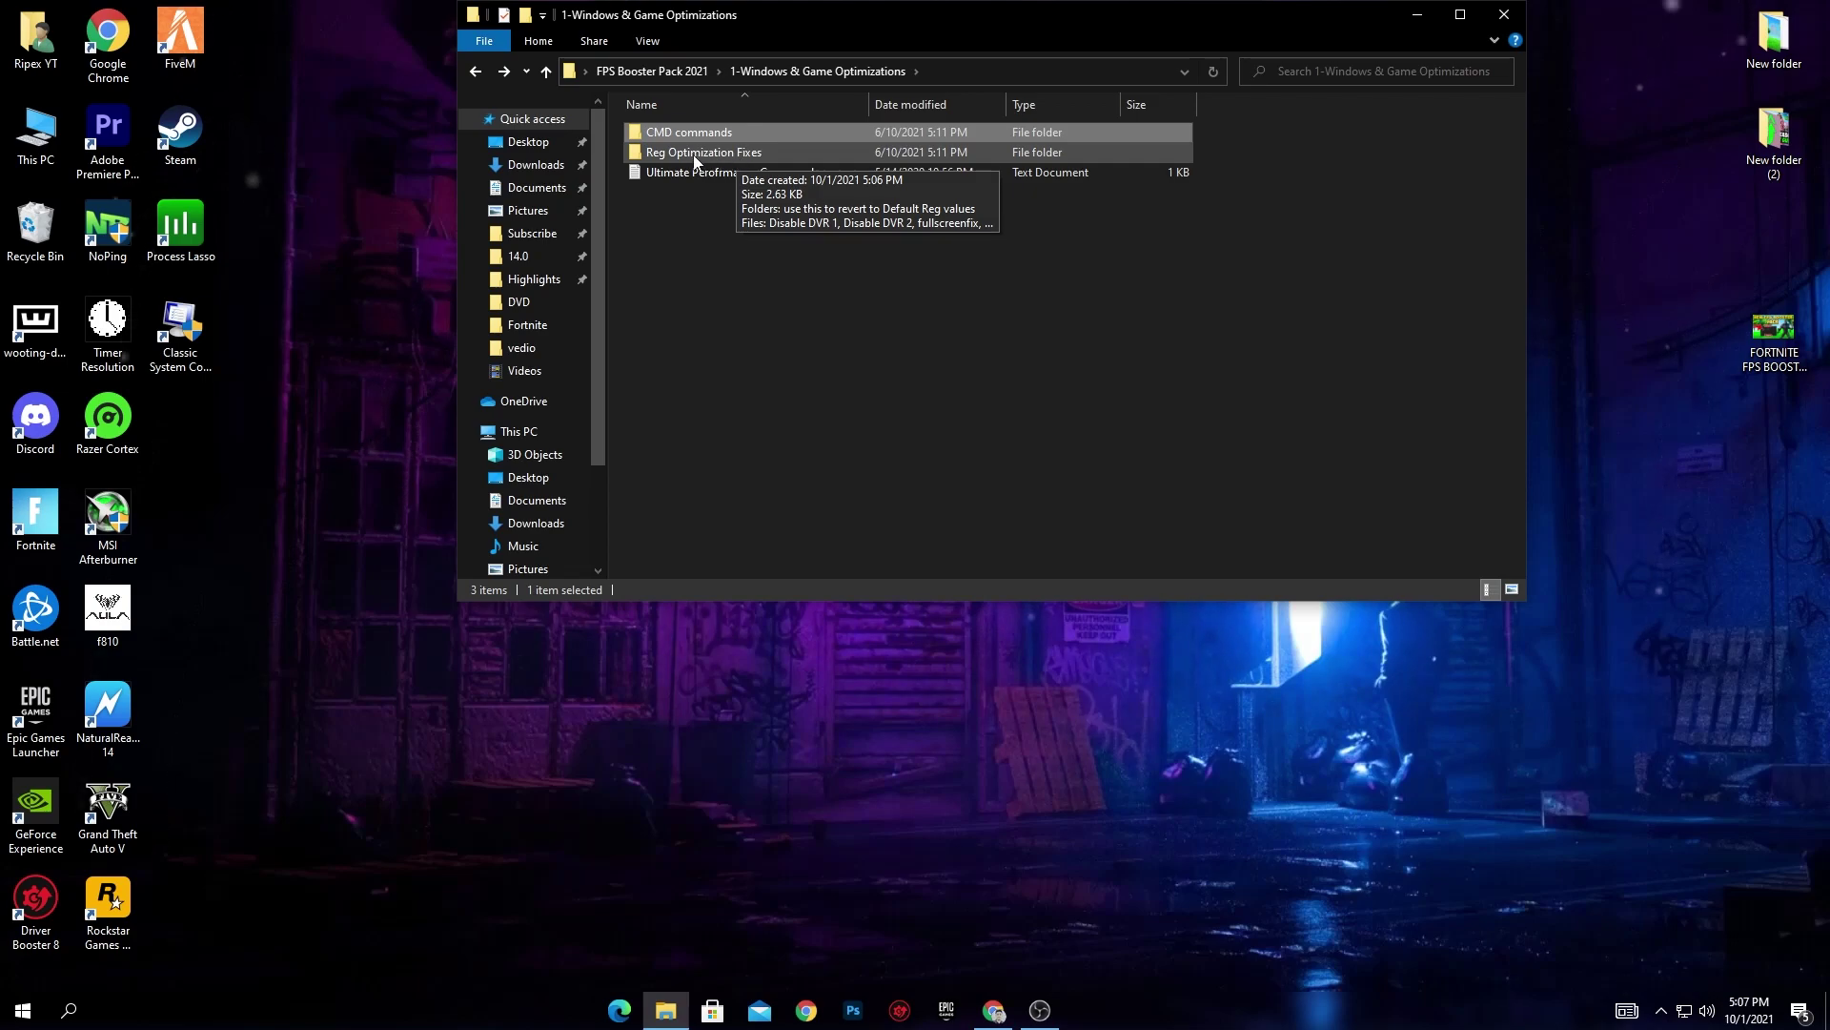
{"action": "double_click", "coordinate": [694, 154]}
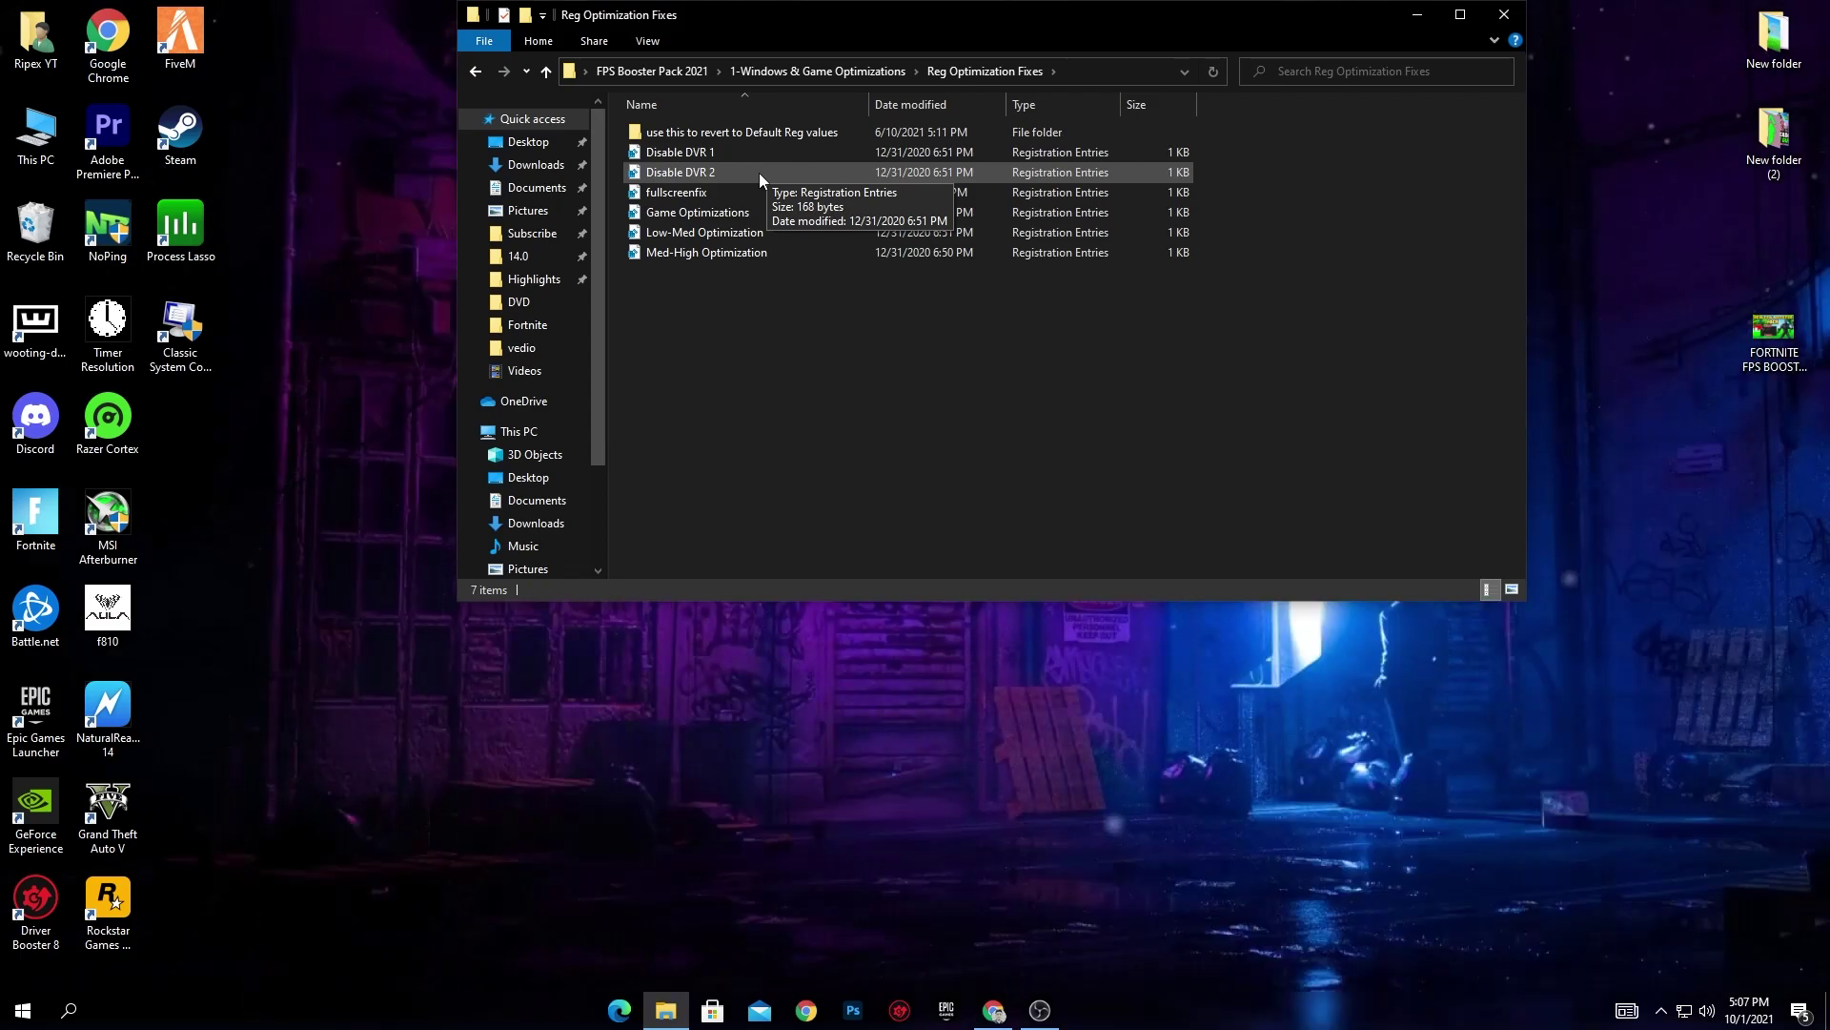
{"action": "double_click", "coordinate": [991, 131]}
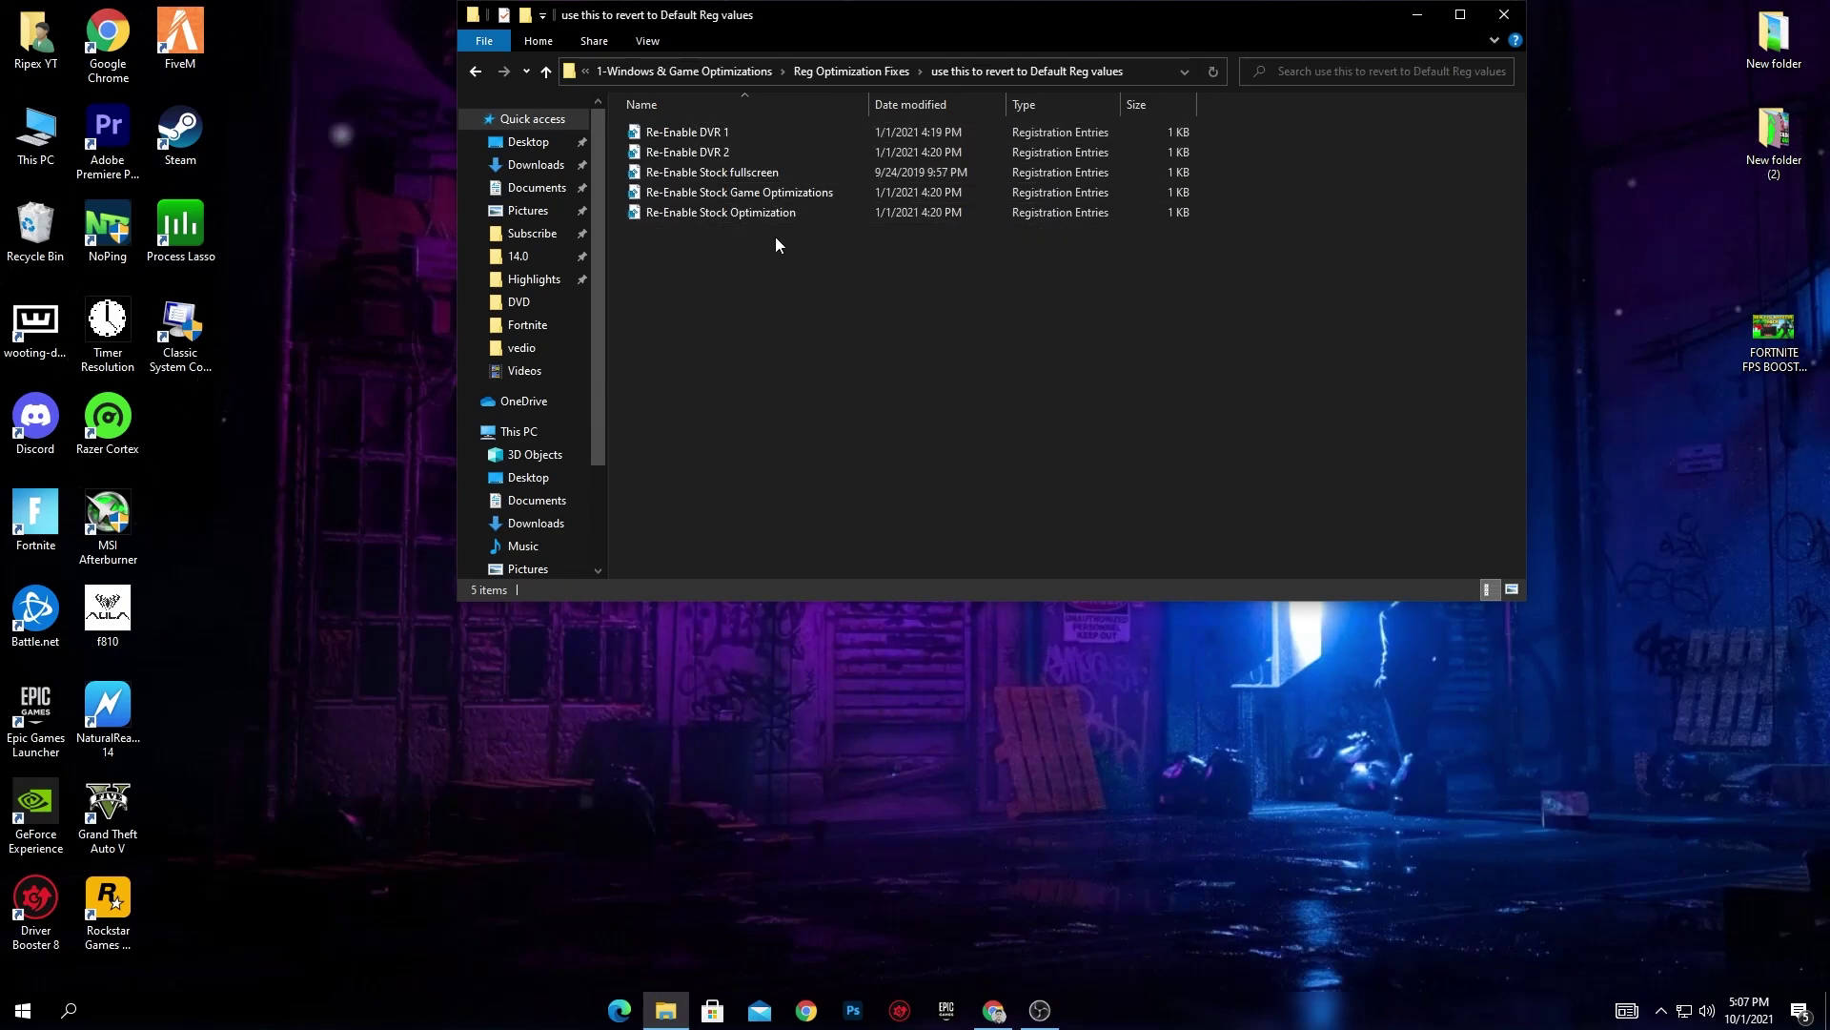
{"action": "key", "text": "BackSpace"}
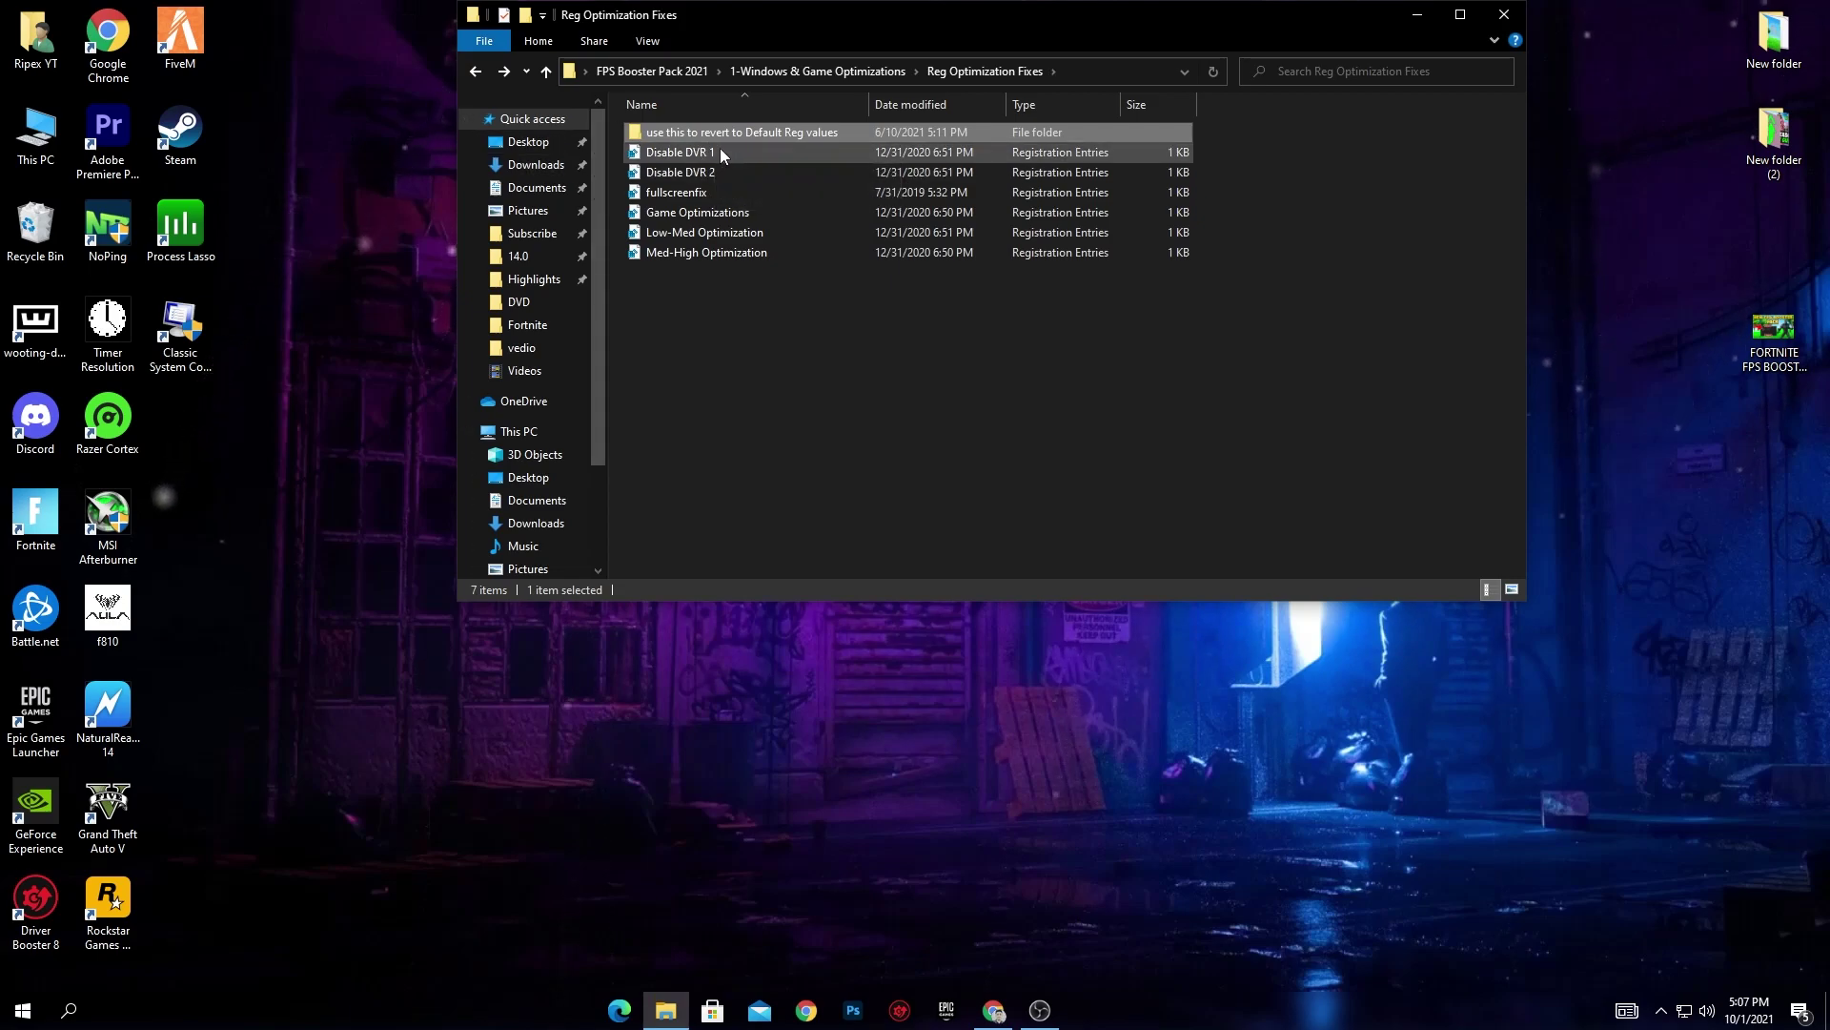
Merge the Disable DVR 1 file into the registry, approving the elevation and registry confirmations.
{"action": "double_click", "coordinate": [722, 153]}
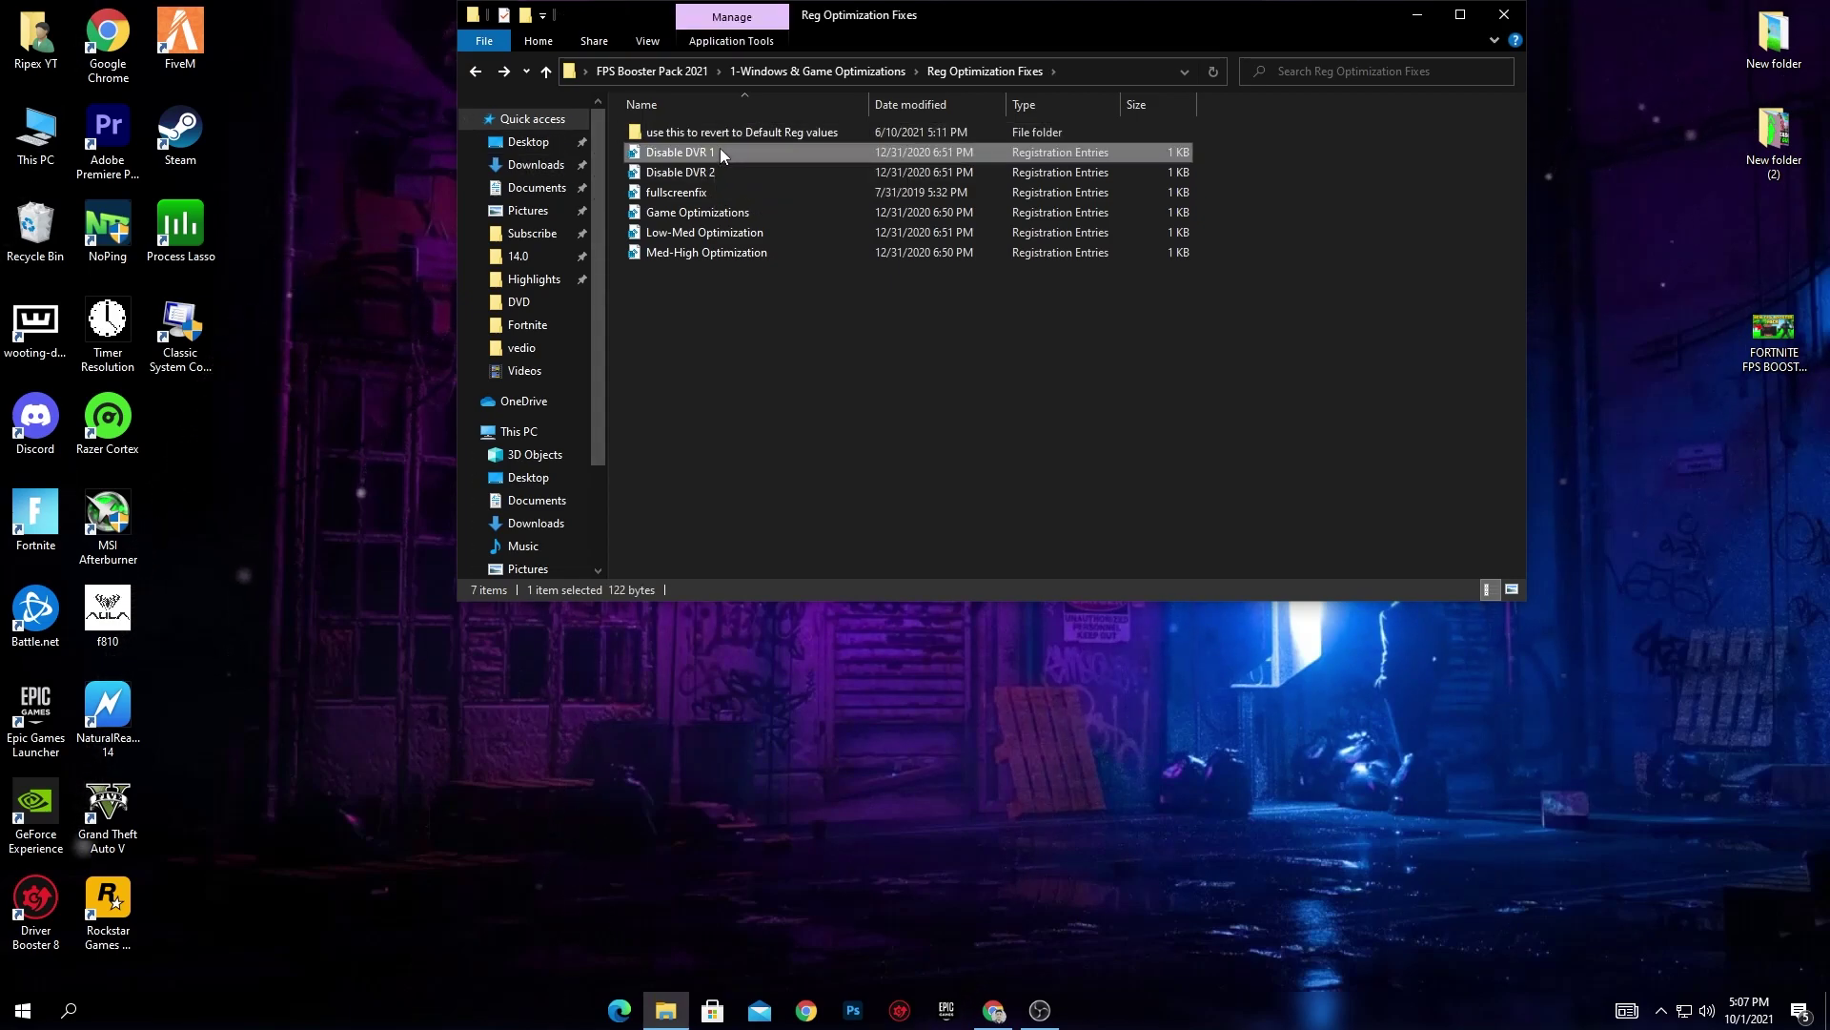
{"action": "left_click", "coordinate": [953, 454]}
{"action": "left_click", "coordinate": [1059, 533]}
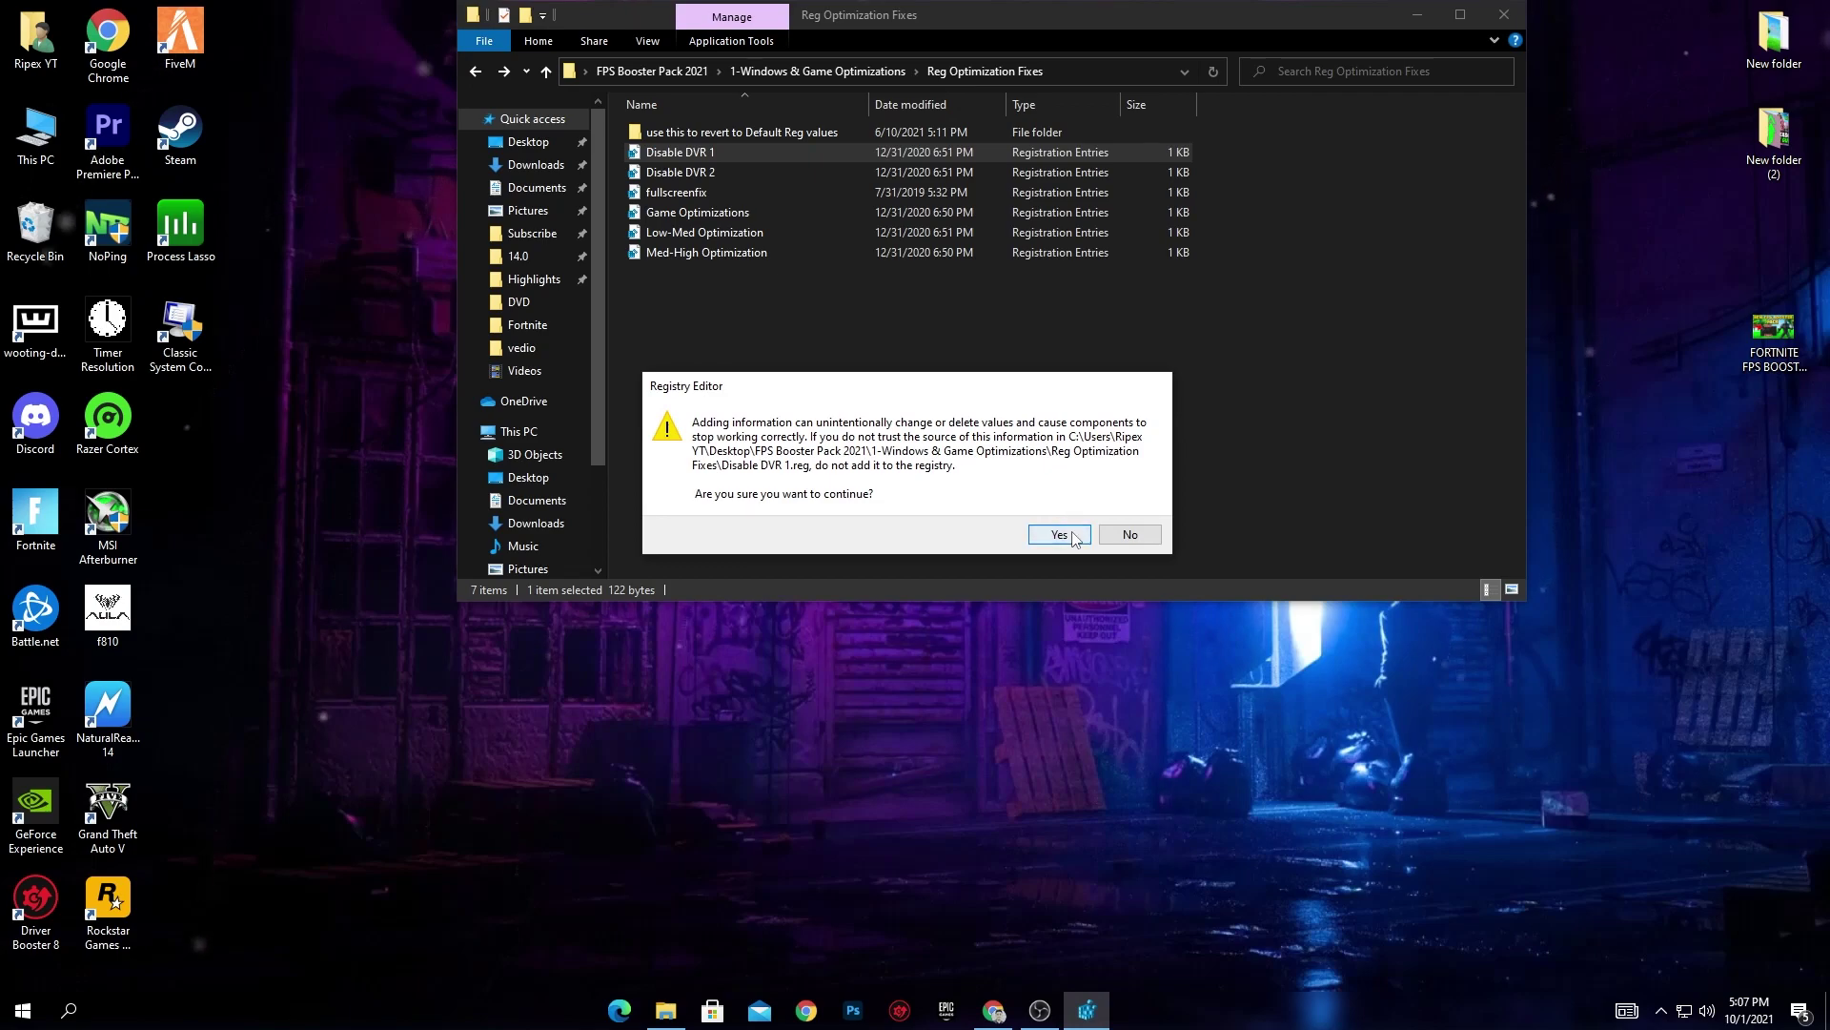
{"action": "left_click", "coordinate": [1142, 508]}
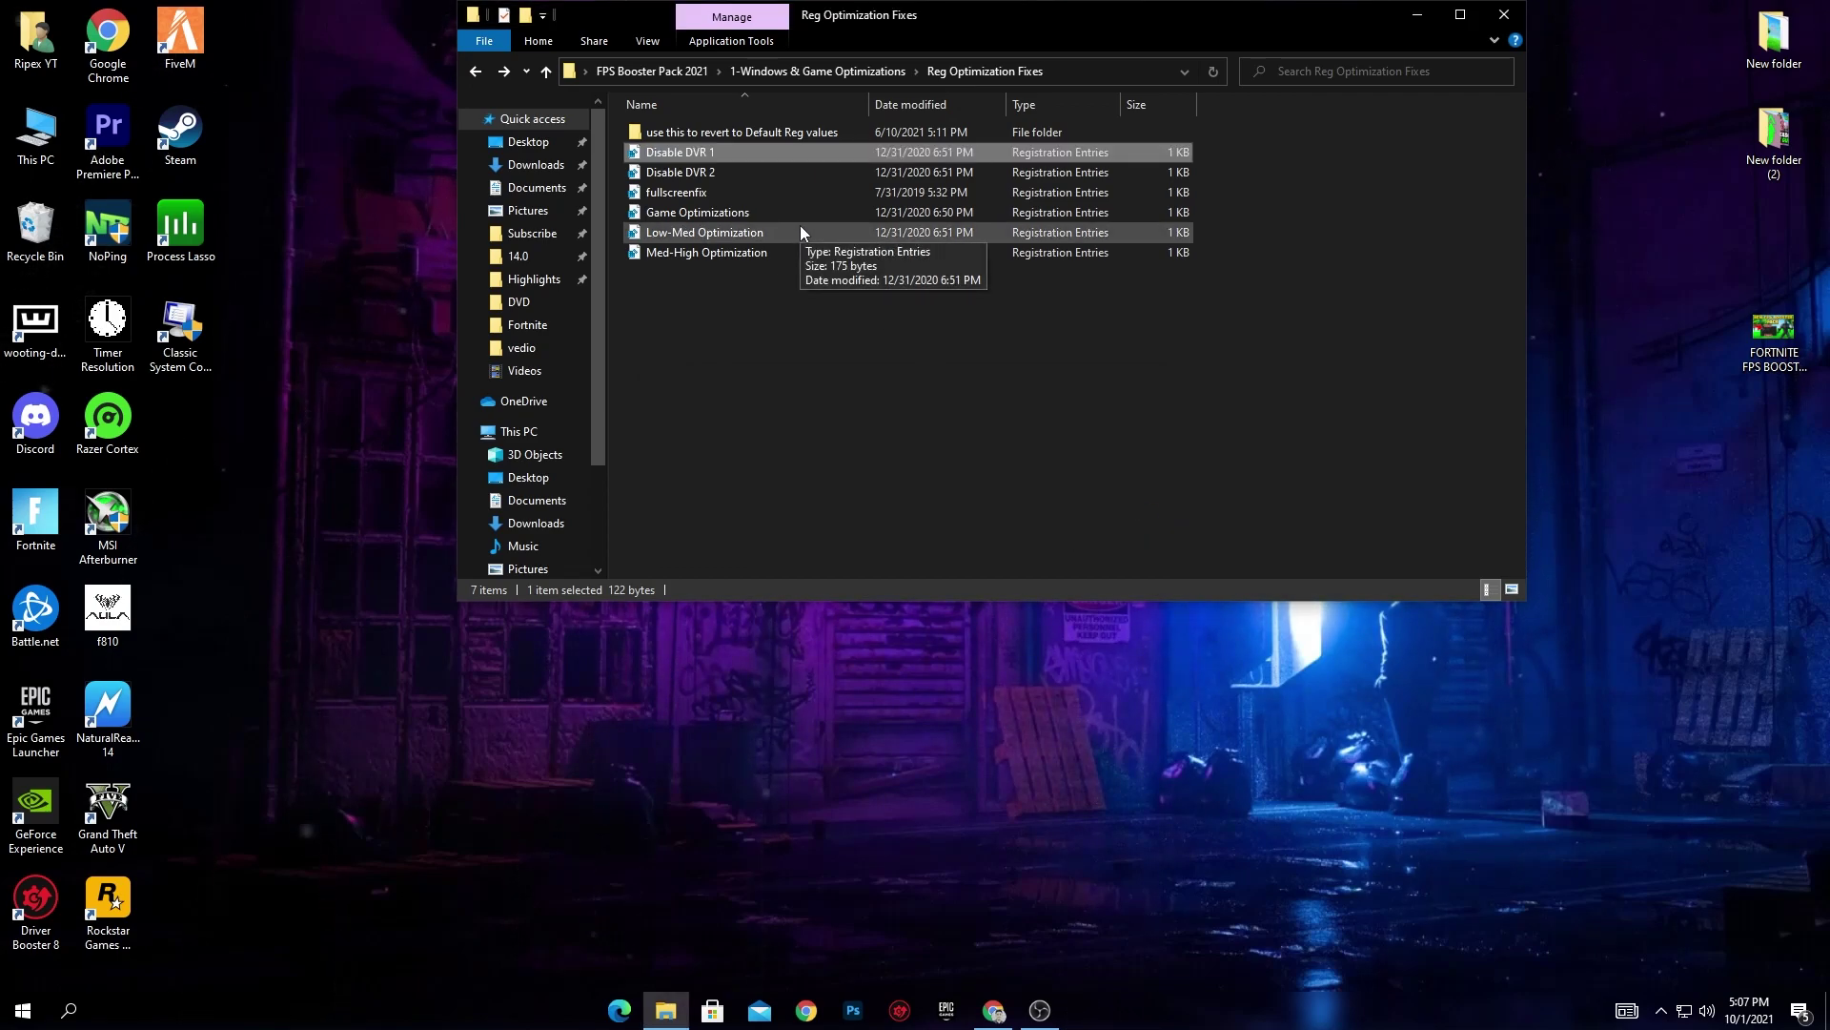
View the contents of the Disable DVR 1 registry file in Notepad and close it.
{"action": "right_click", "coordinate": [656, 152]}
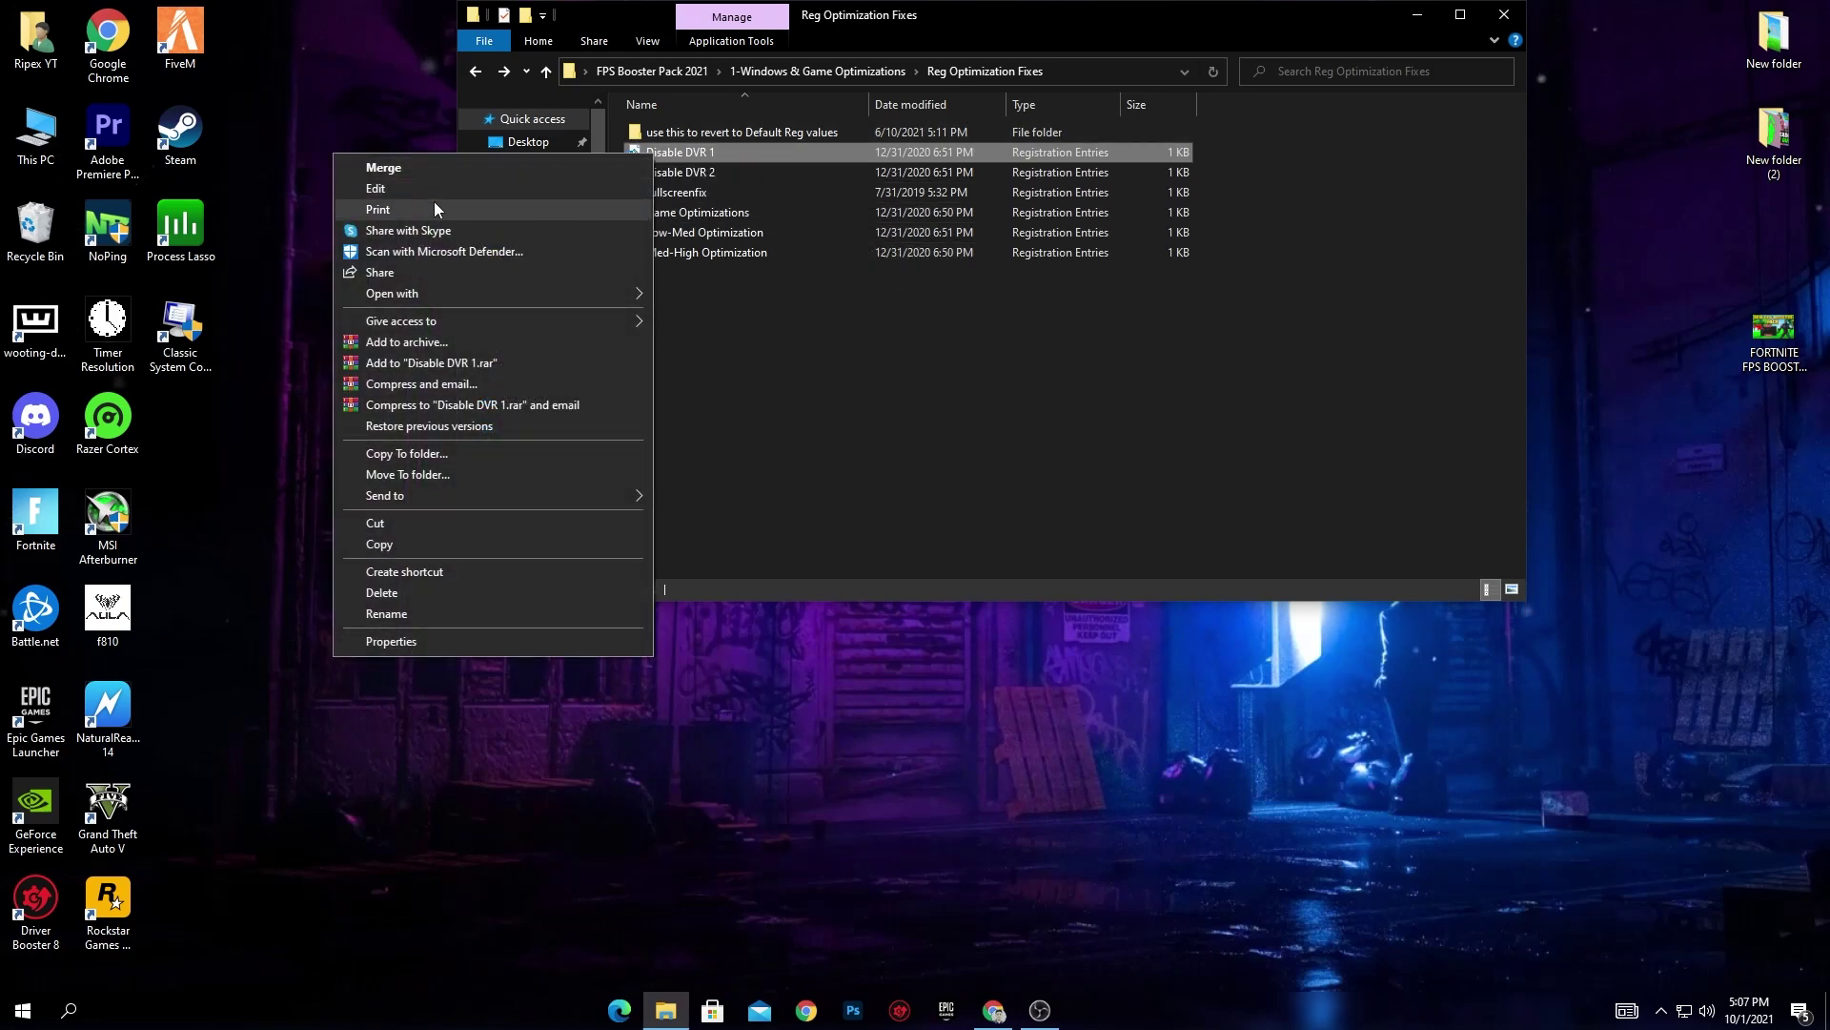
{"action": "left_click", "coordinate": [391, 189]}
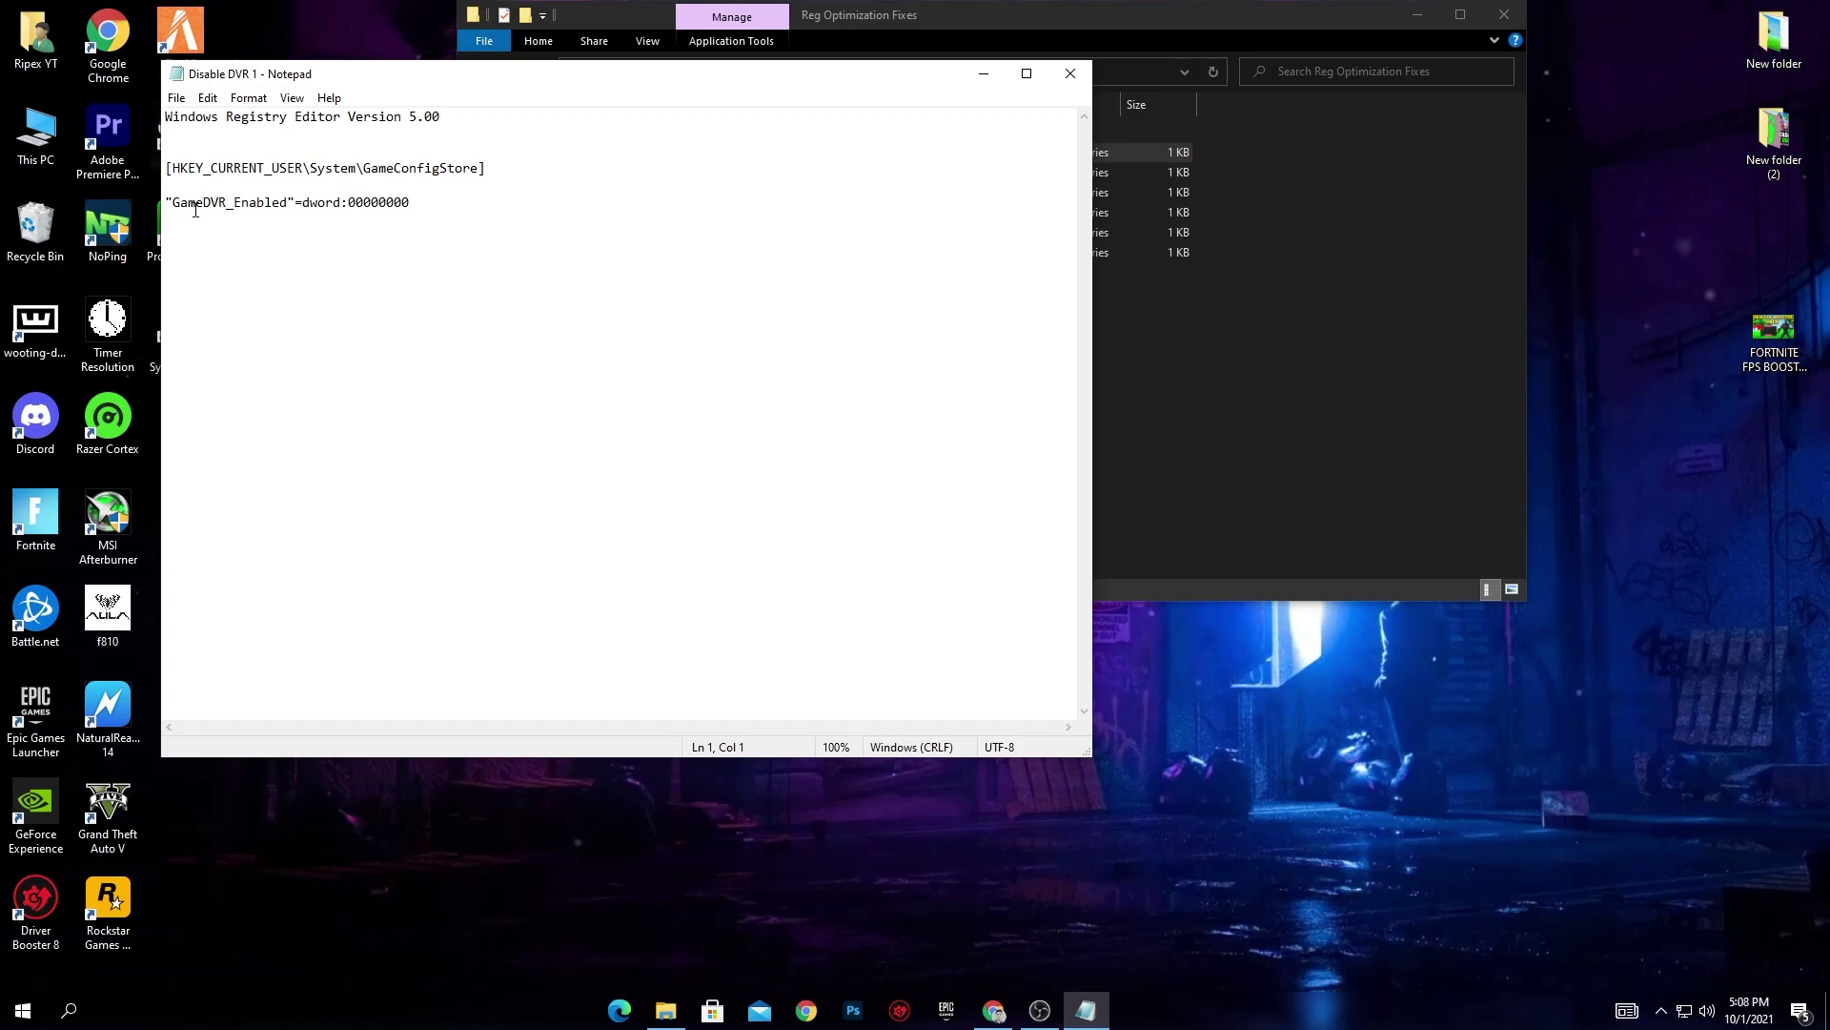
{"action": "left_click", "coordinate": [1069, 74]}
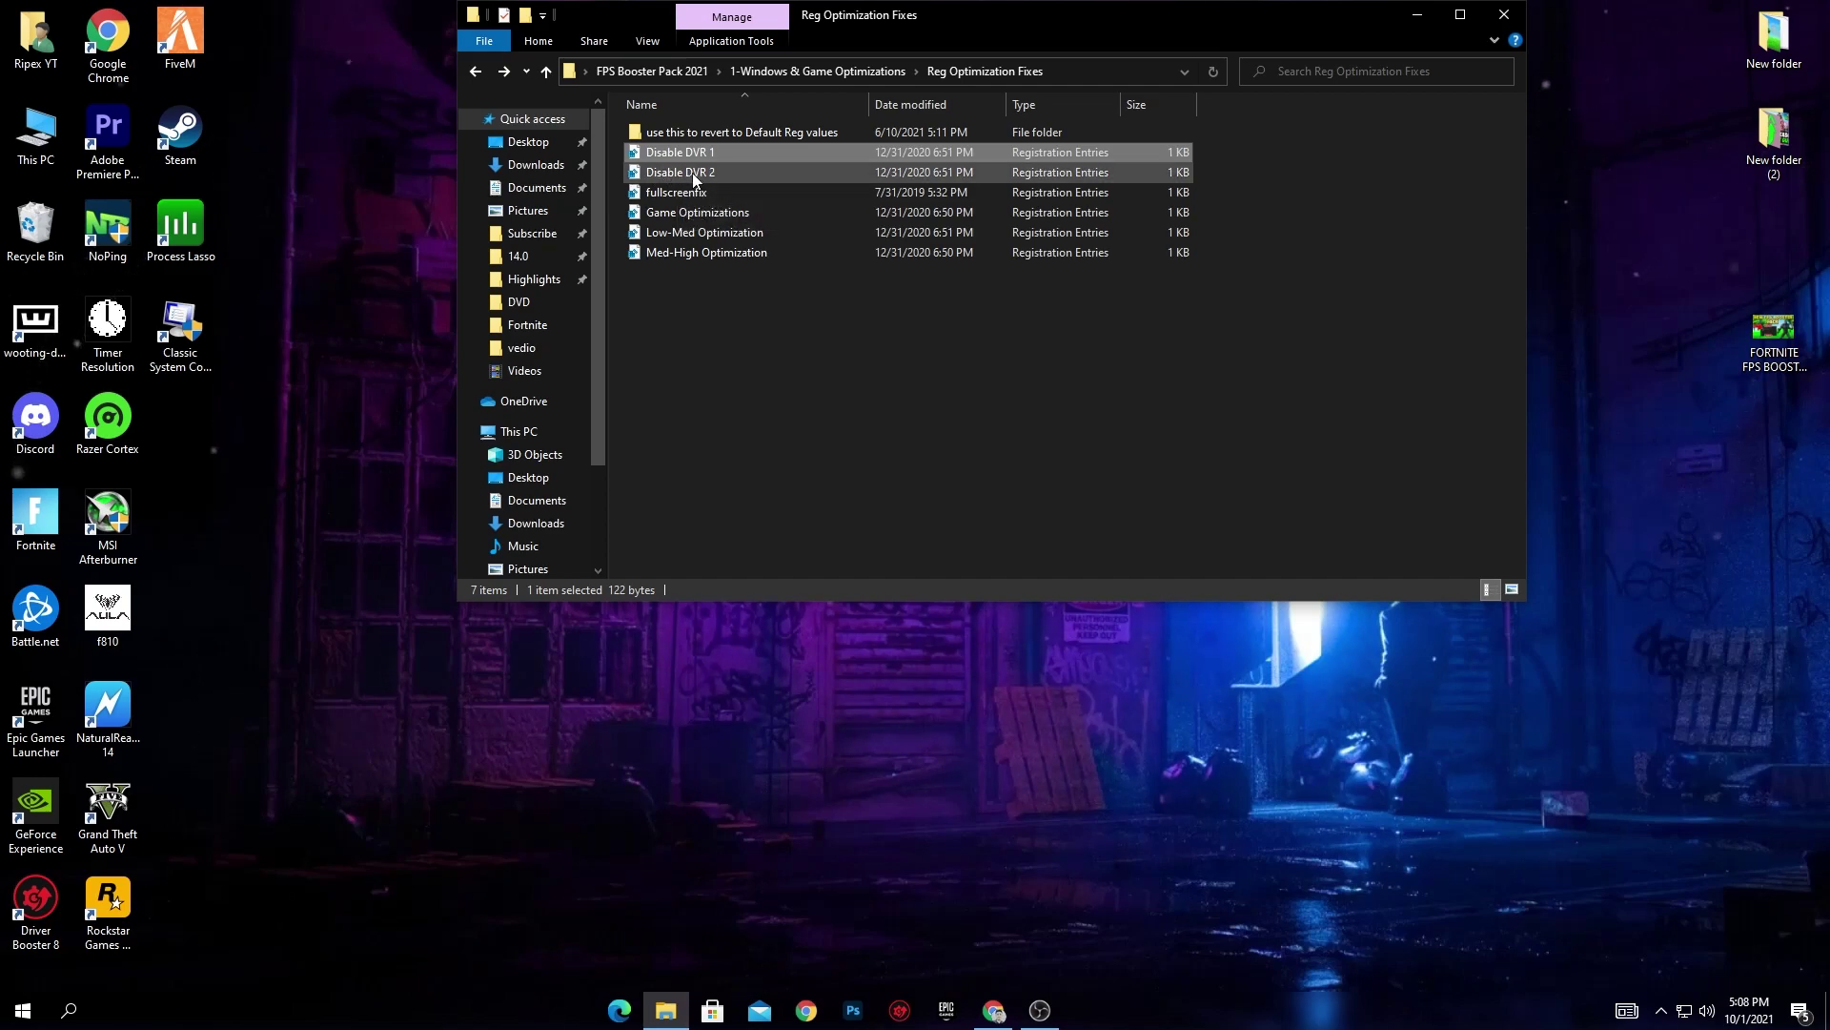
Merge the Disable DVR 2 file into the registry, approving all confirmations.
{"action": "double_click", "coordinate": [692, 173]}
{"action": "left_click", "coordinate": [886, 462]}
{"action": "left_click", "coordinate": [1033, 518]}
{"action": "left_click", "coordinate": [1143, 519]}
Merge the fullscreenfix file into the registry, approving all confirmations.
{"action": "double_click", "coordinate": [675, 192]}
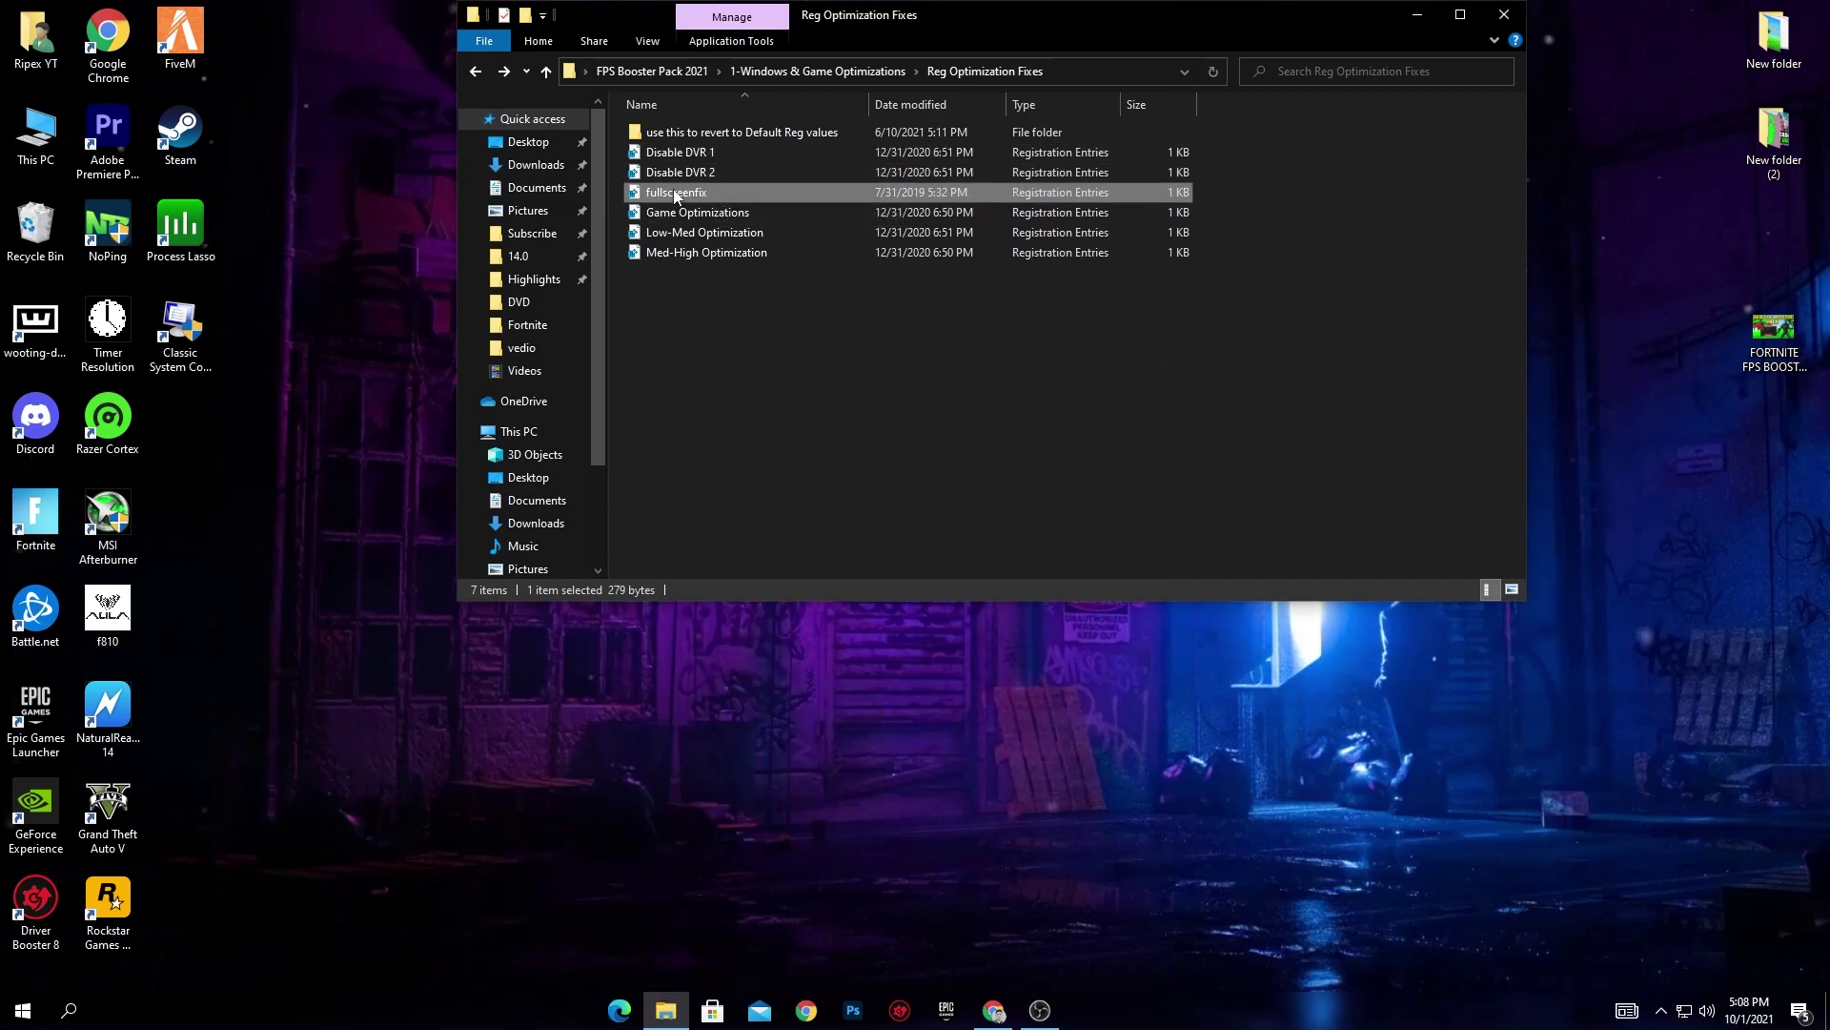
{"action": "left_click", "coordinate": [894, 456]}
{"action": "left_click", "coordinate": [1033, 519]}
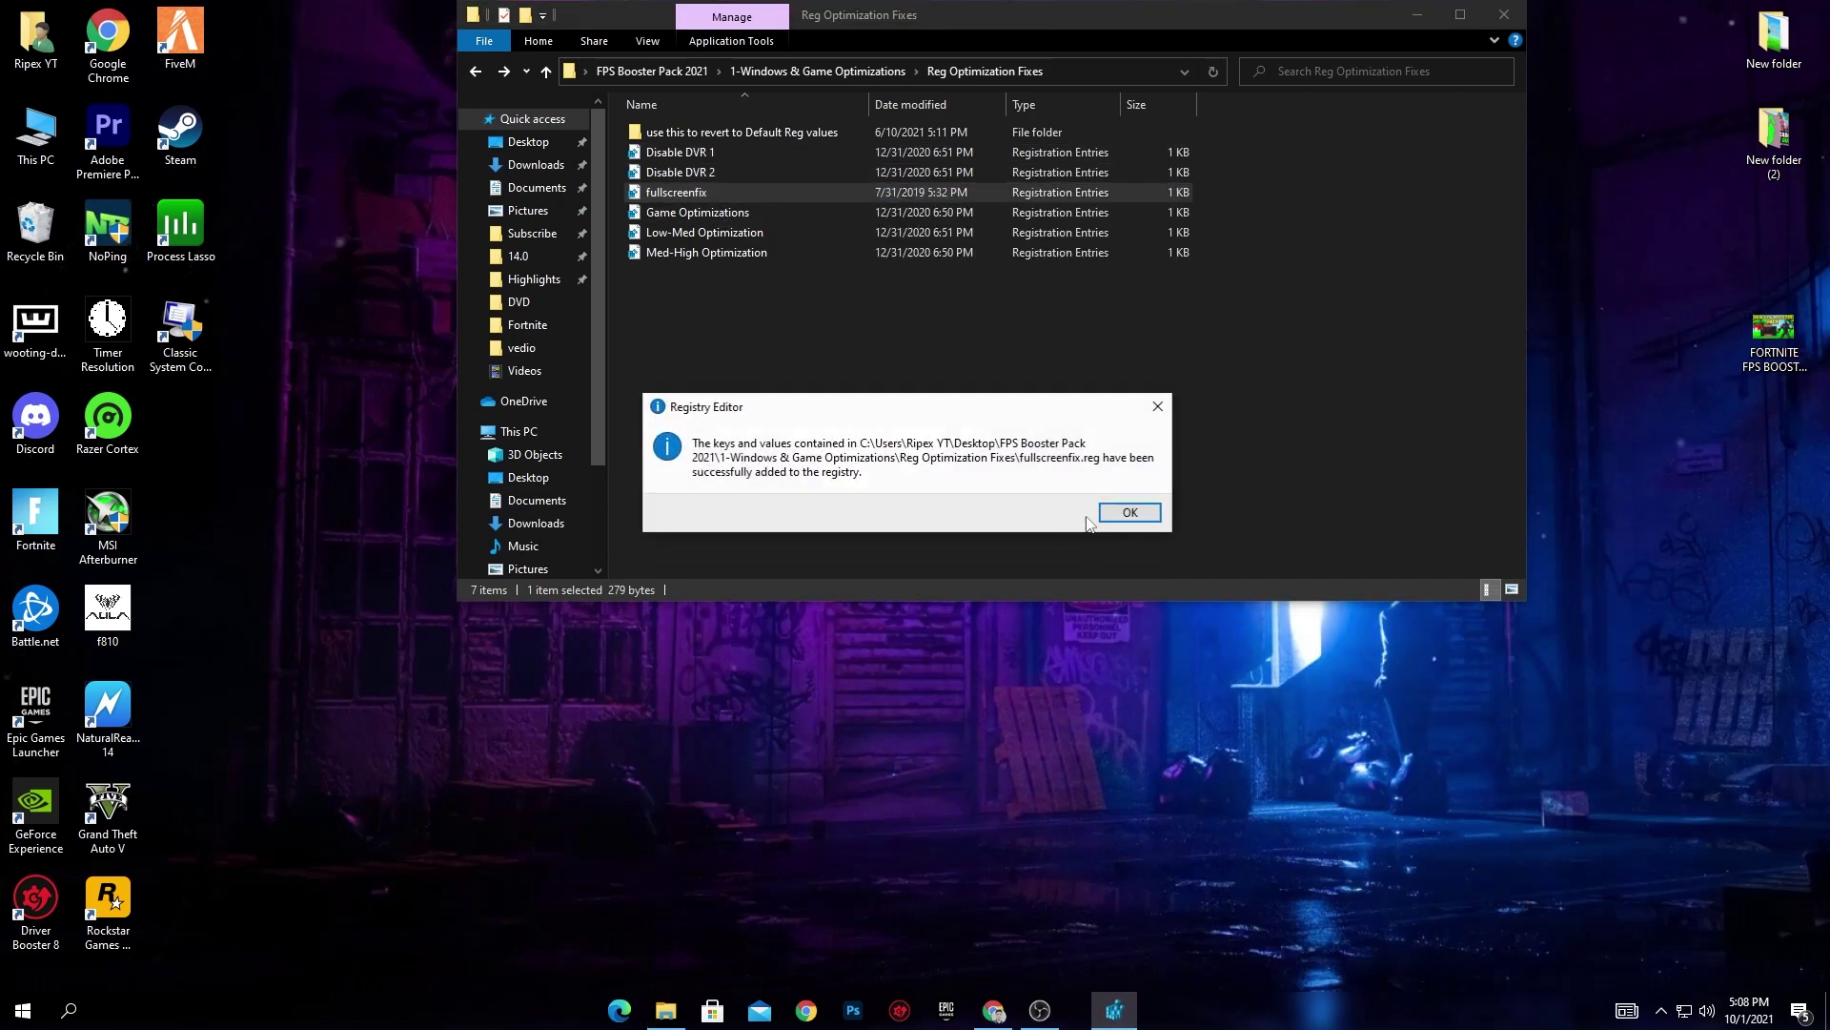
{"action": "left_click", "coordinate": [1140, 520]}
Merge the Game Optimizations file into the registry, approving all confirmations, and clear the file selection.
{"action": "double_click", "coordinate": [703, 218]}
{"action": "left_click", "coordinate": [883, 455]}
{"action": "left_click", "coordinate": [1061, 530]}
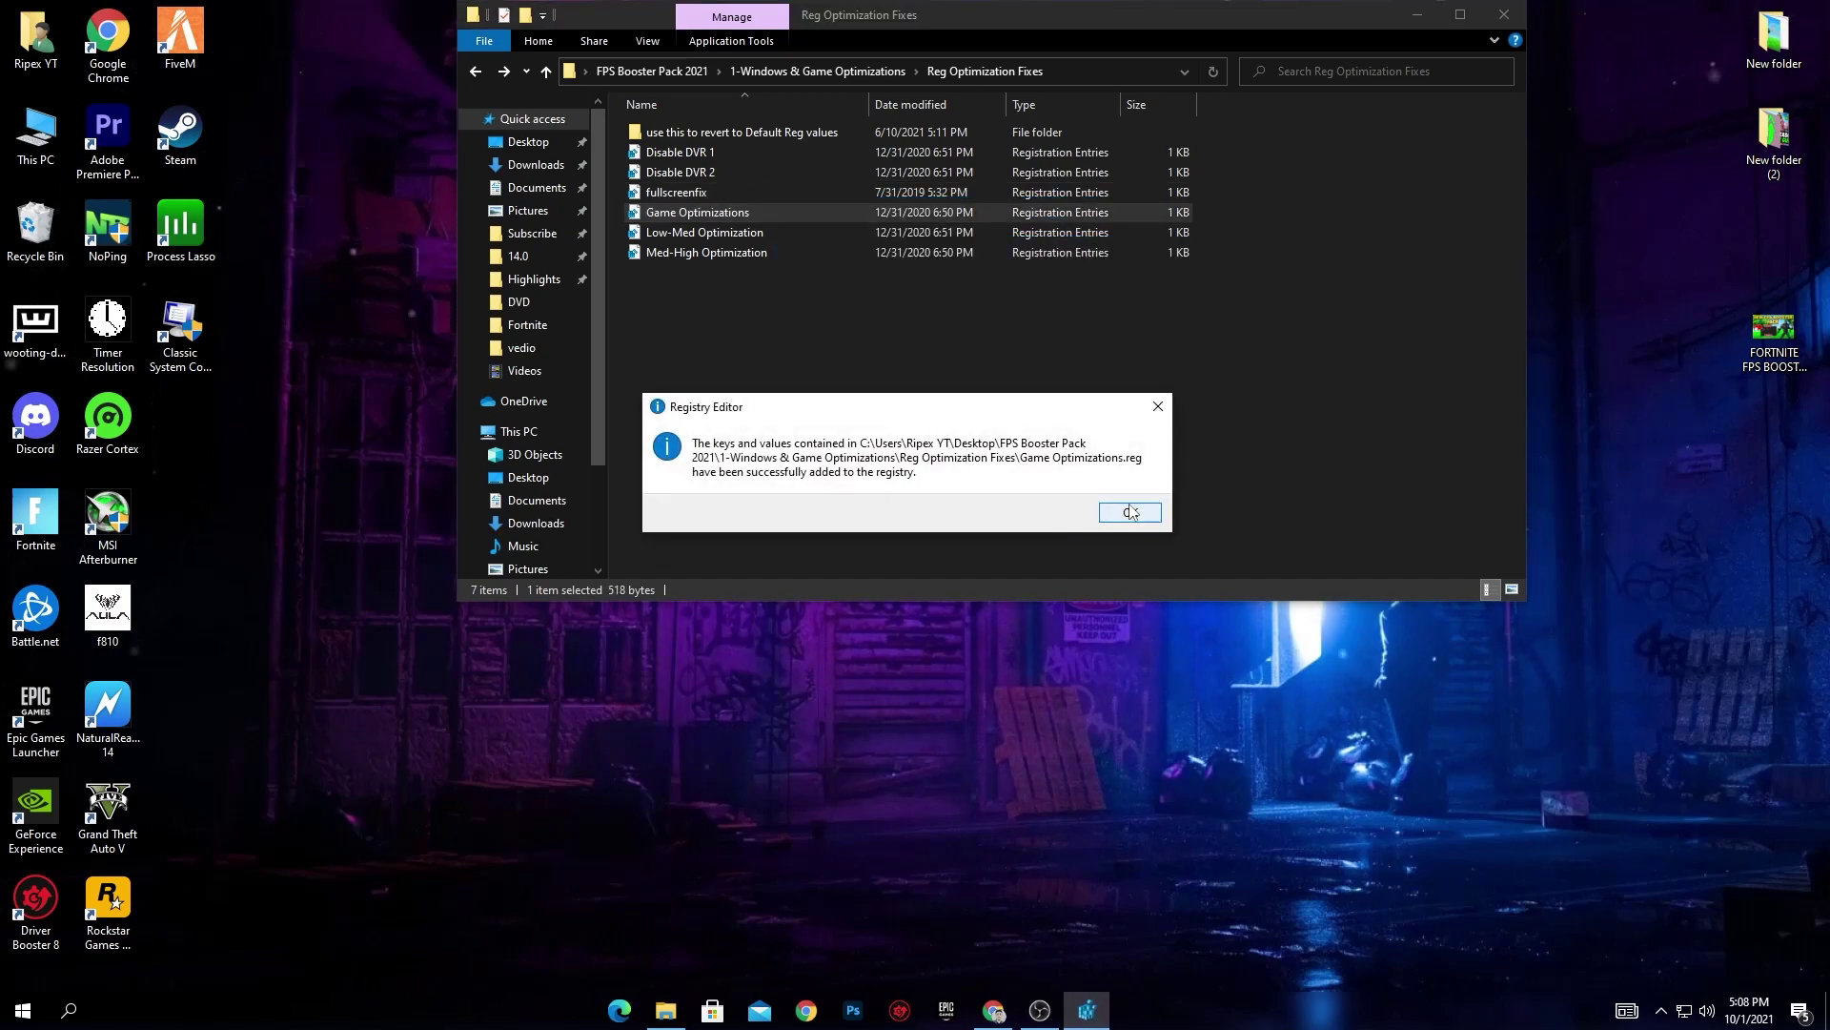
{"action": "left_click", "coordinate": [1106, 515]}
{"action": "left_click", "coordinate": [697, 286]}
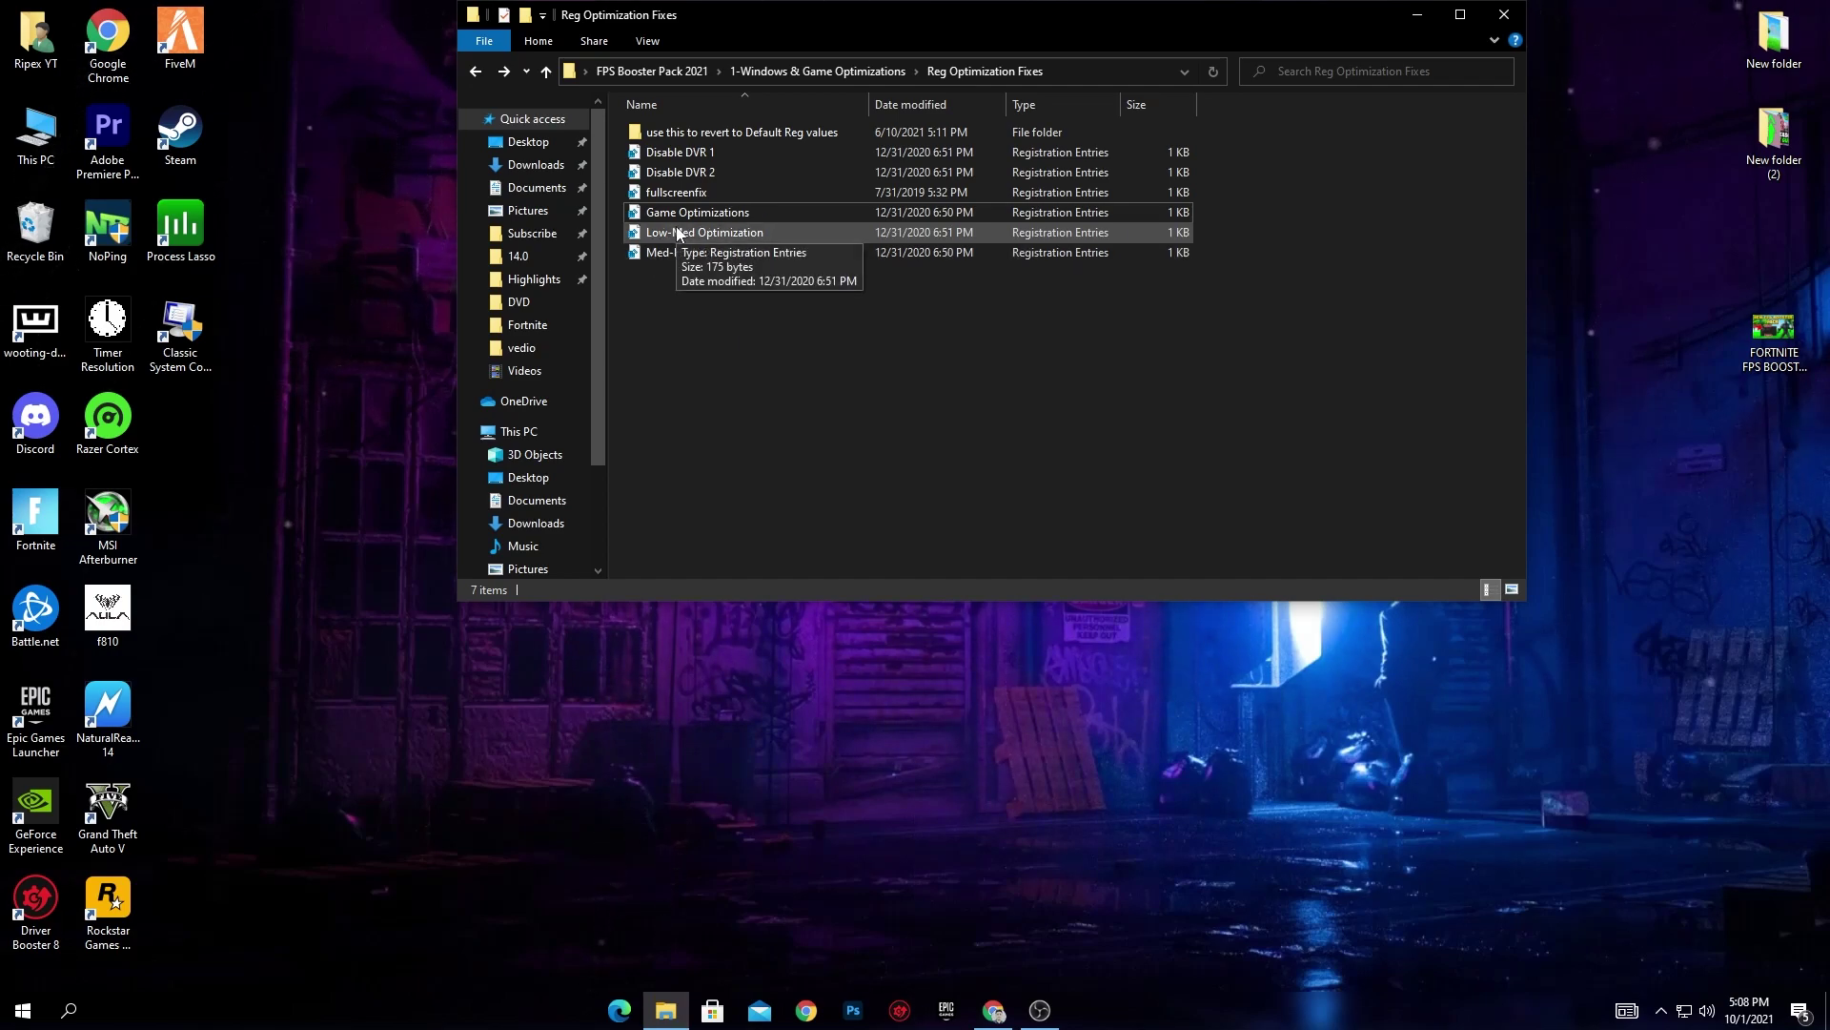
Merge the Low-Med Optimization file into the registry, approving all confirmations.
{"action": "double_click", "coordinate": [677, 232]}
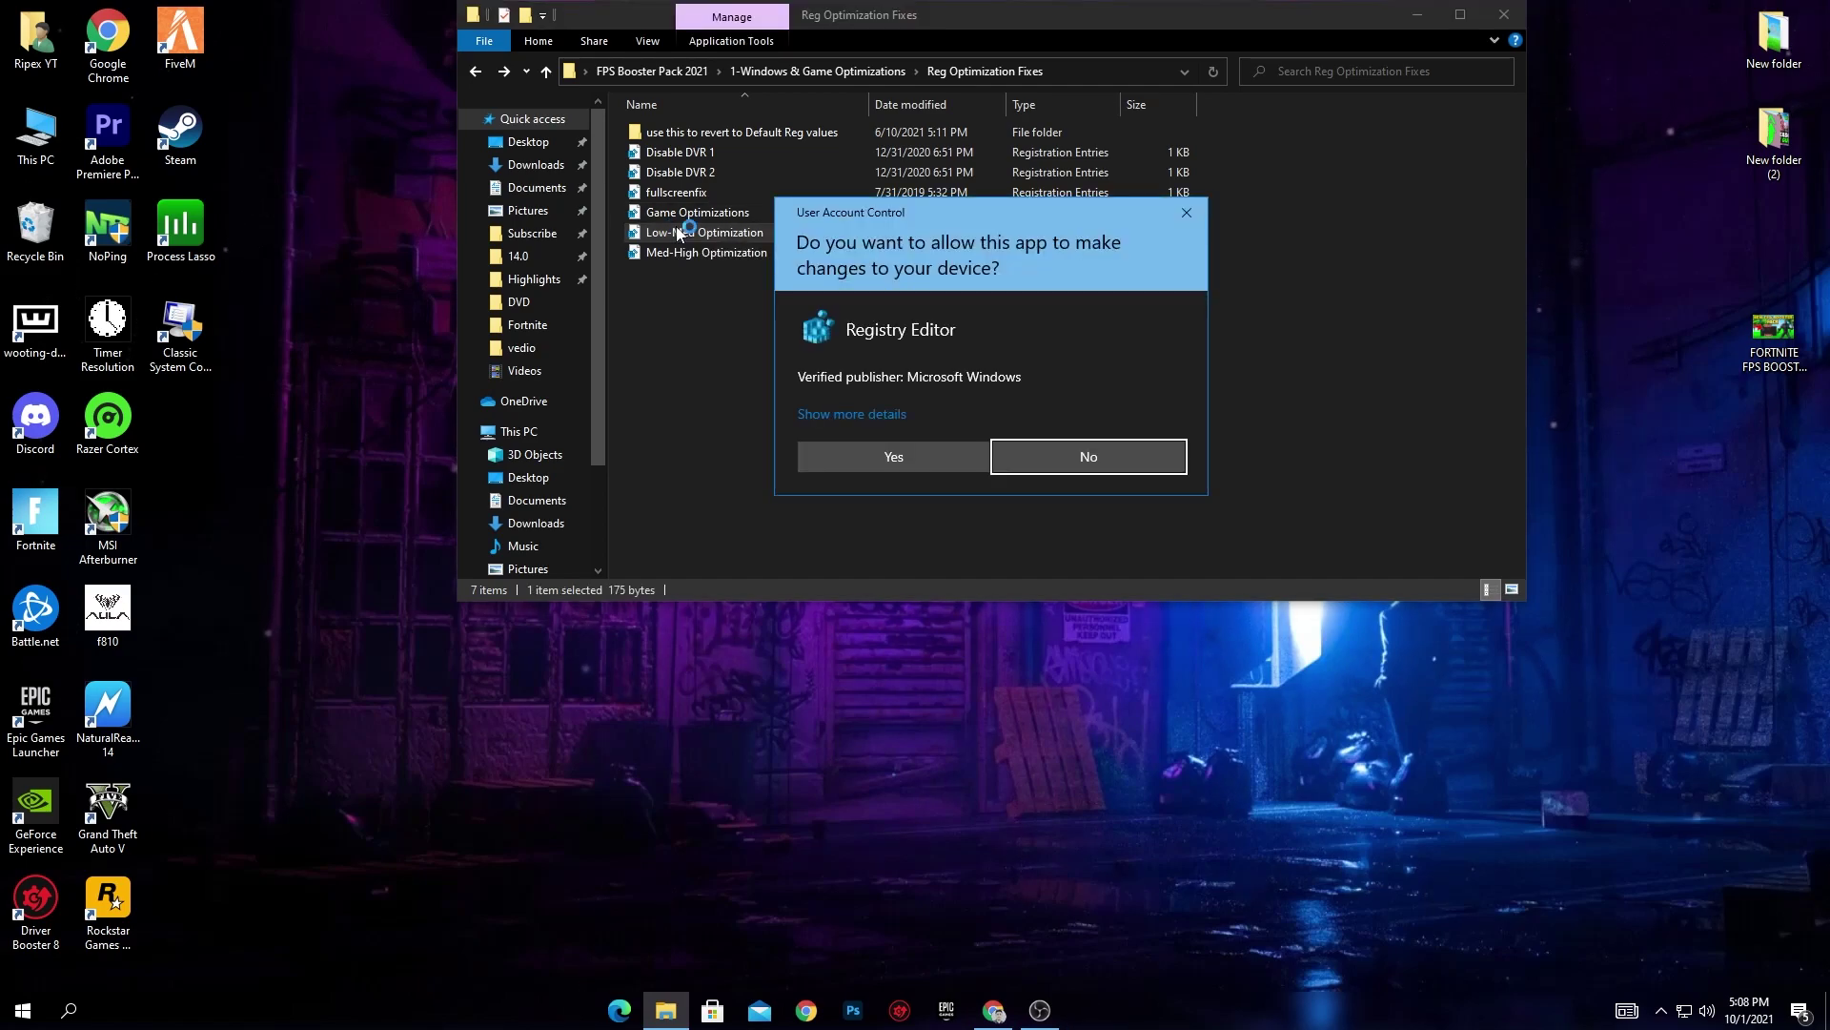
{"action": "left_click", "coordinate": [877, 460]}
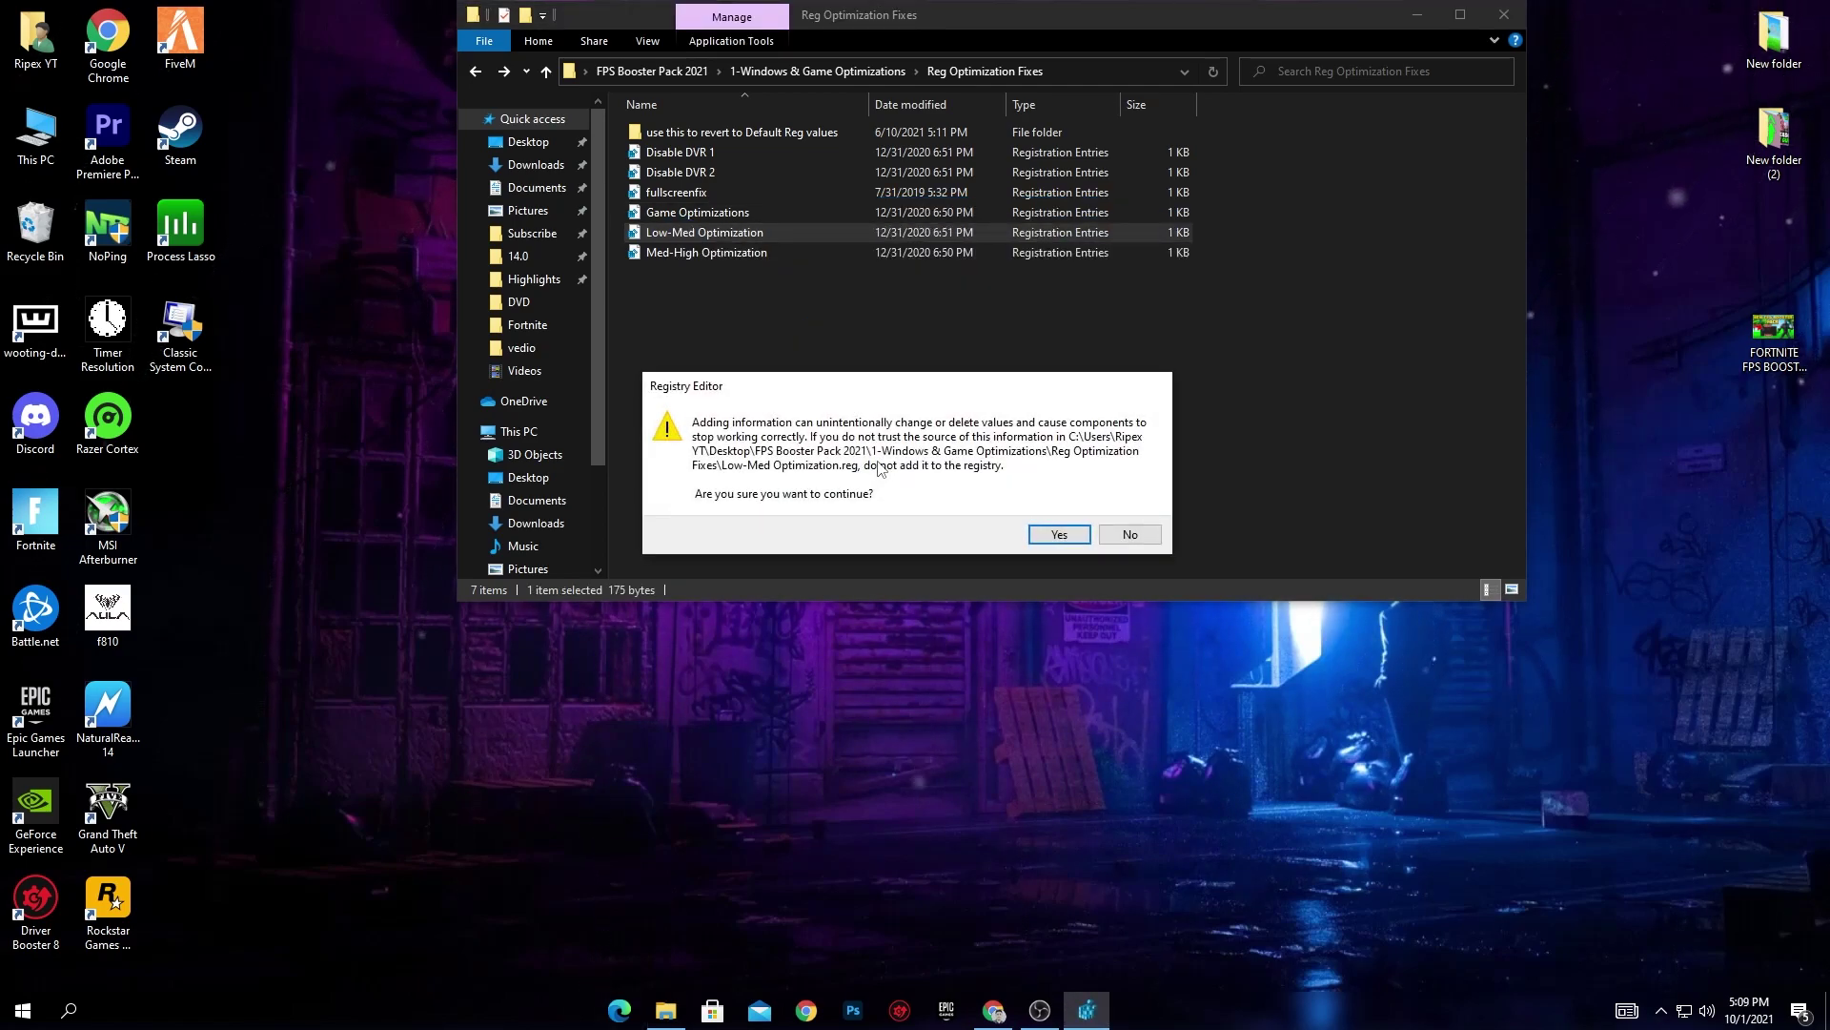
{"action": "left_click", "coordinate": [1066, 533]}
{"action": "left_click", "coordinate": [1106, 515]}
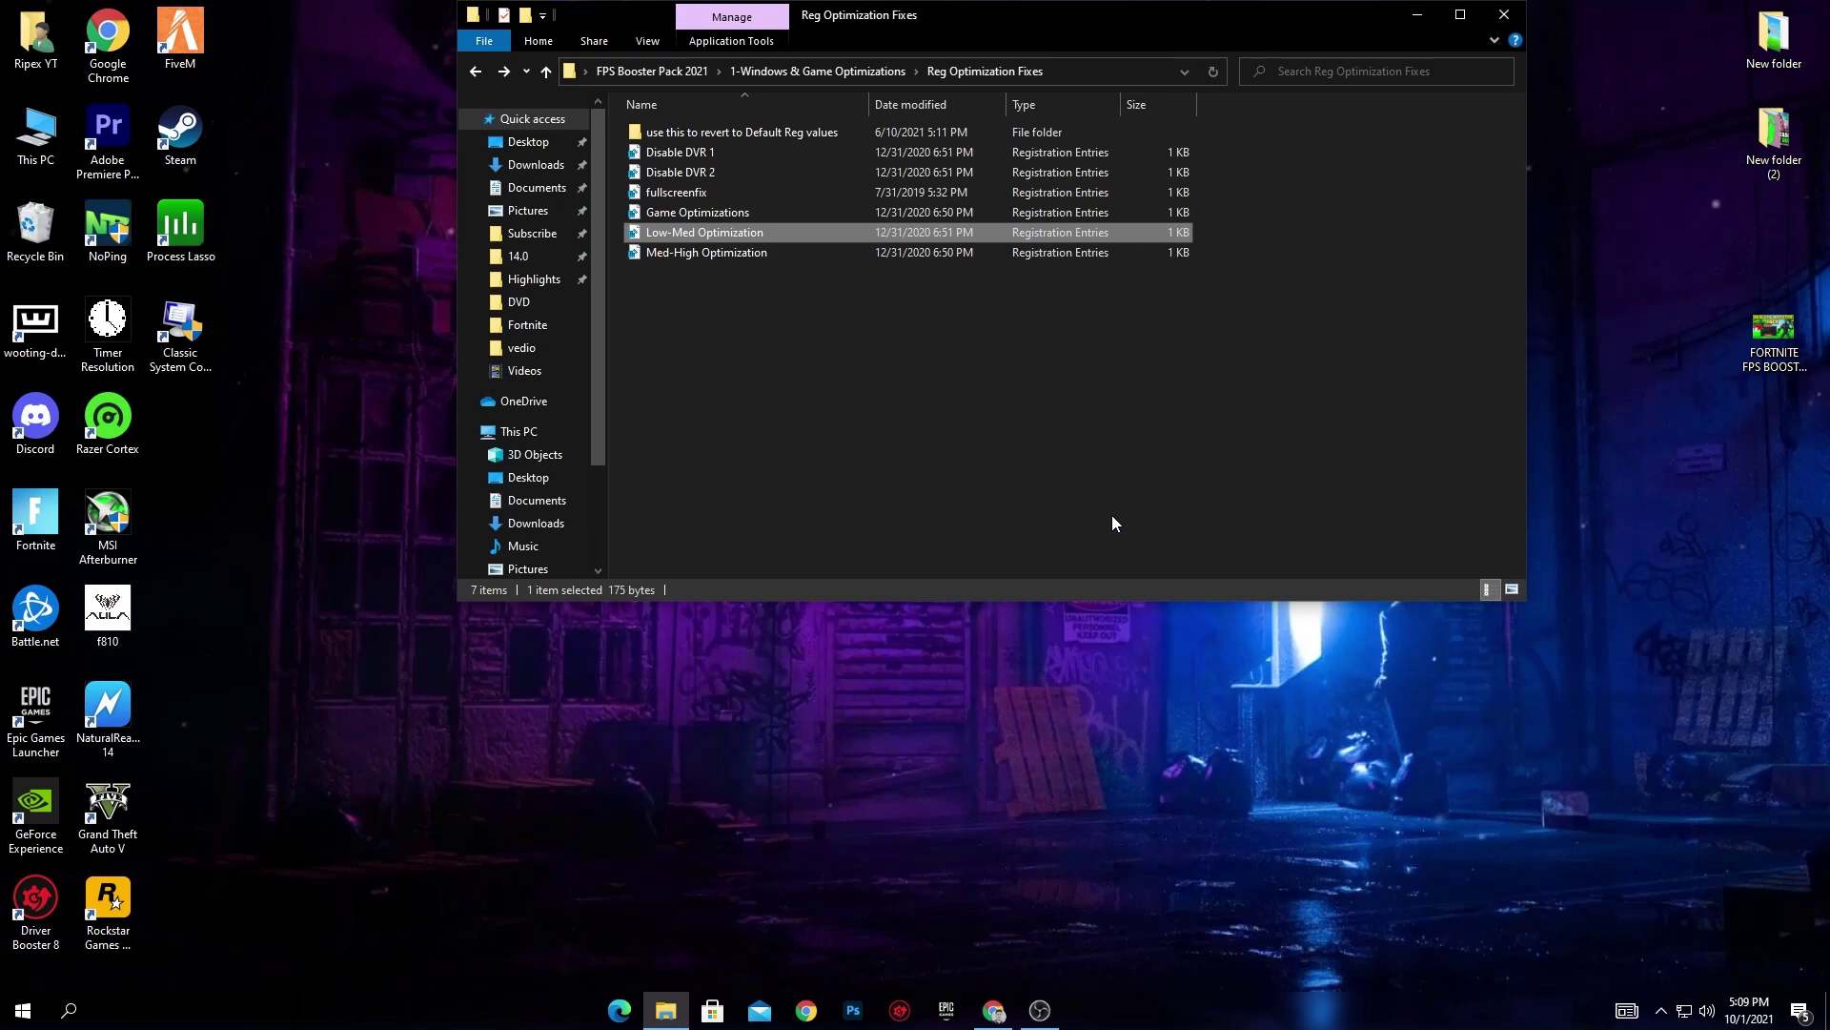
Copy the whole powercfg -duplicatescheme command from the Ultimate Perofrmance Command text file in 1-Windows & Game Optimizations, and close the file.
{"action": "key", "text": "BackSpace"}
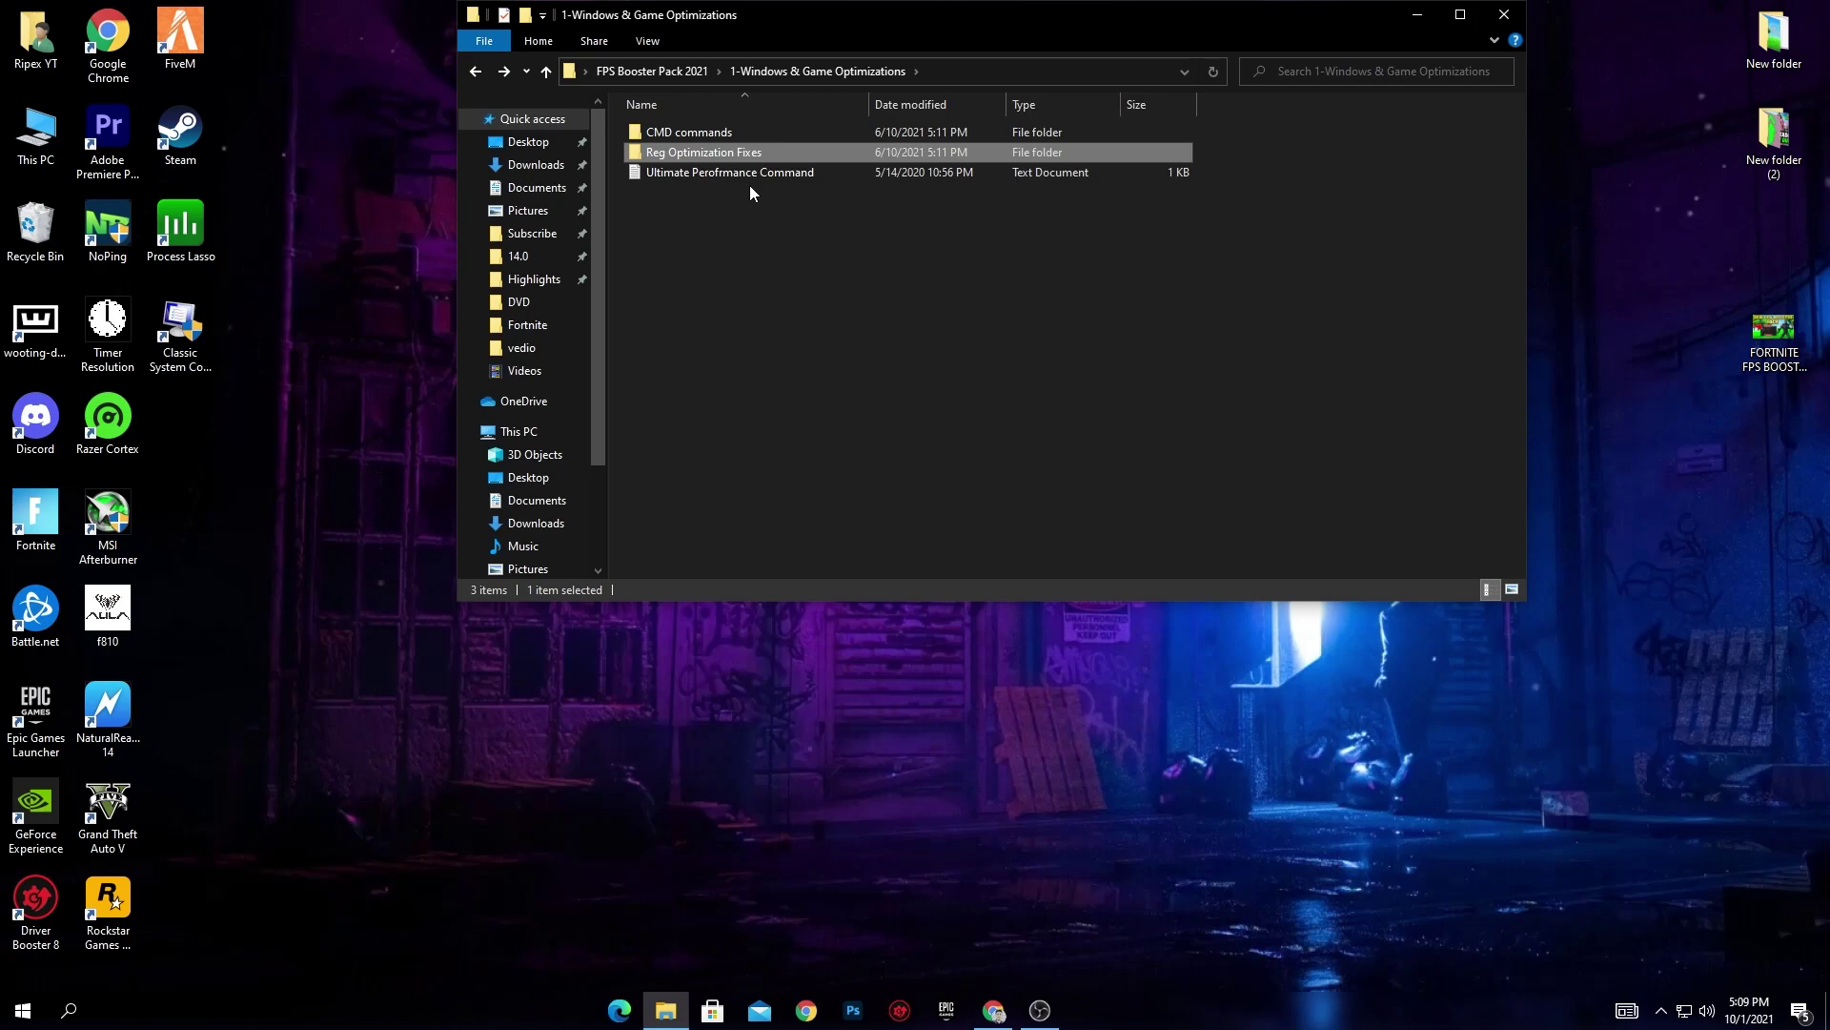
{"action": "double_click", "coordinate": [750, 174]}
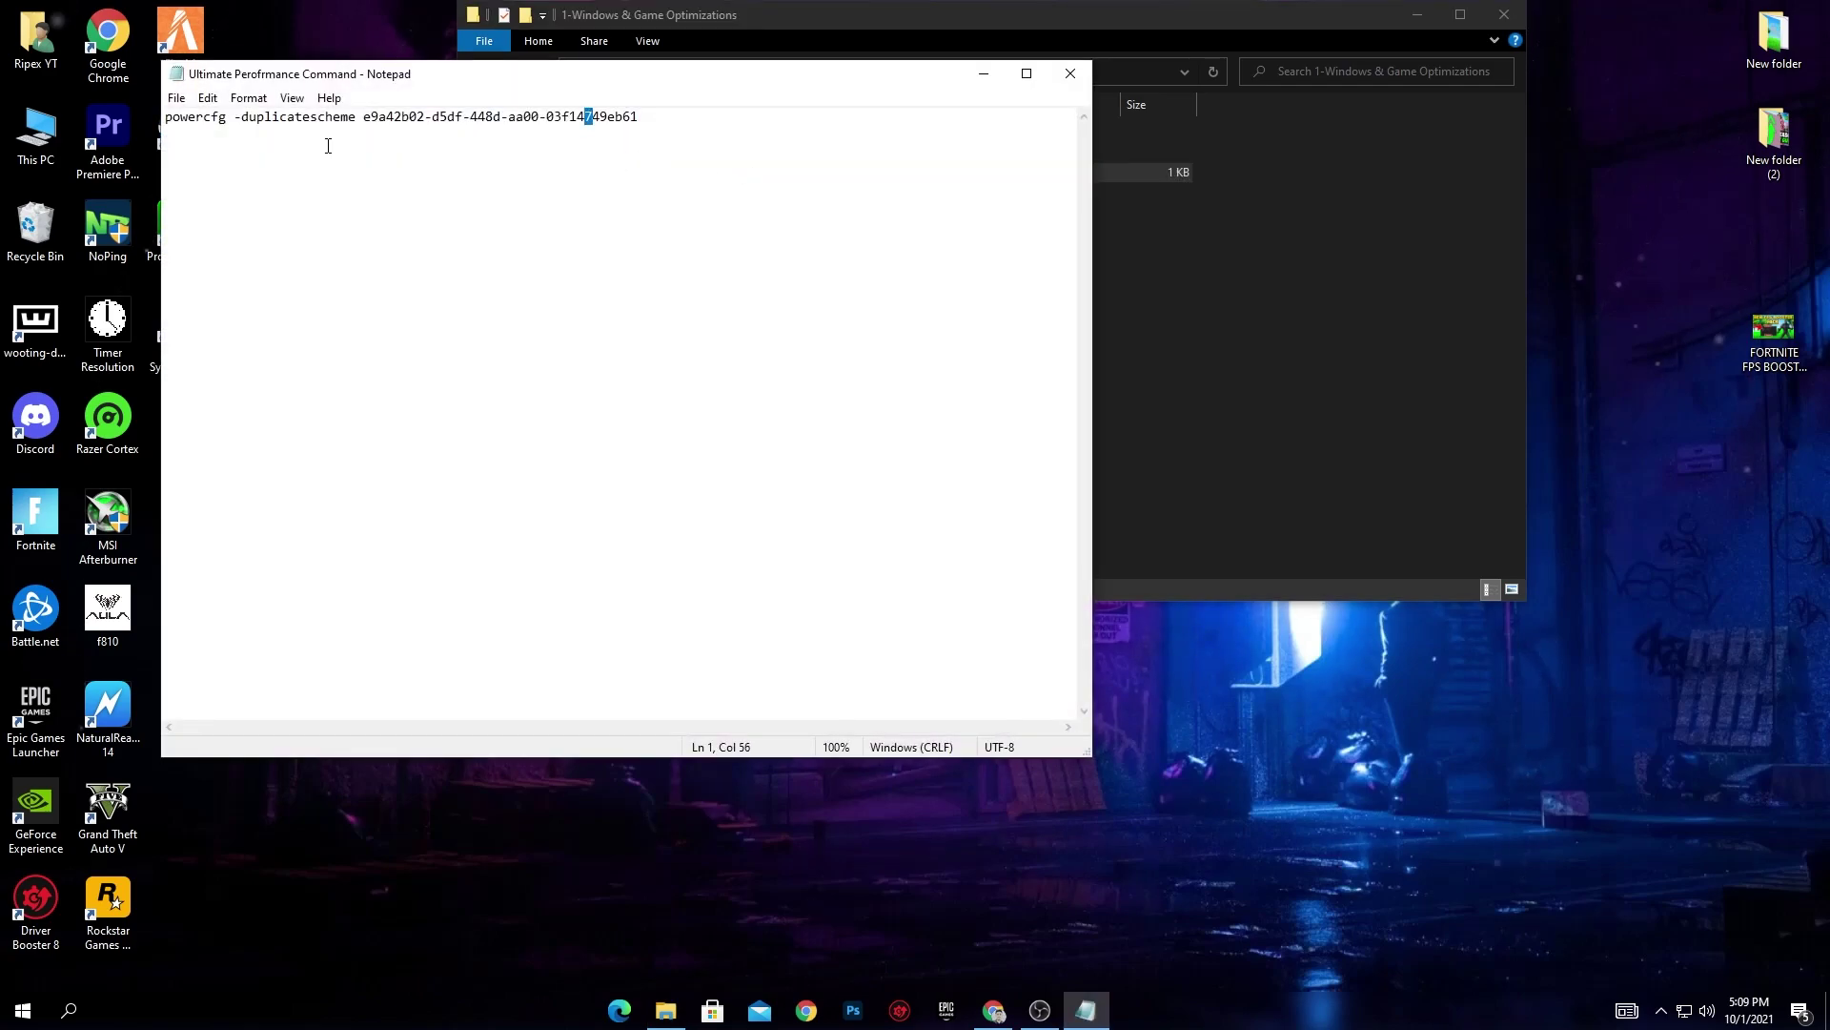
{"action": "key", "text": "ctrl+a"}
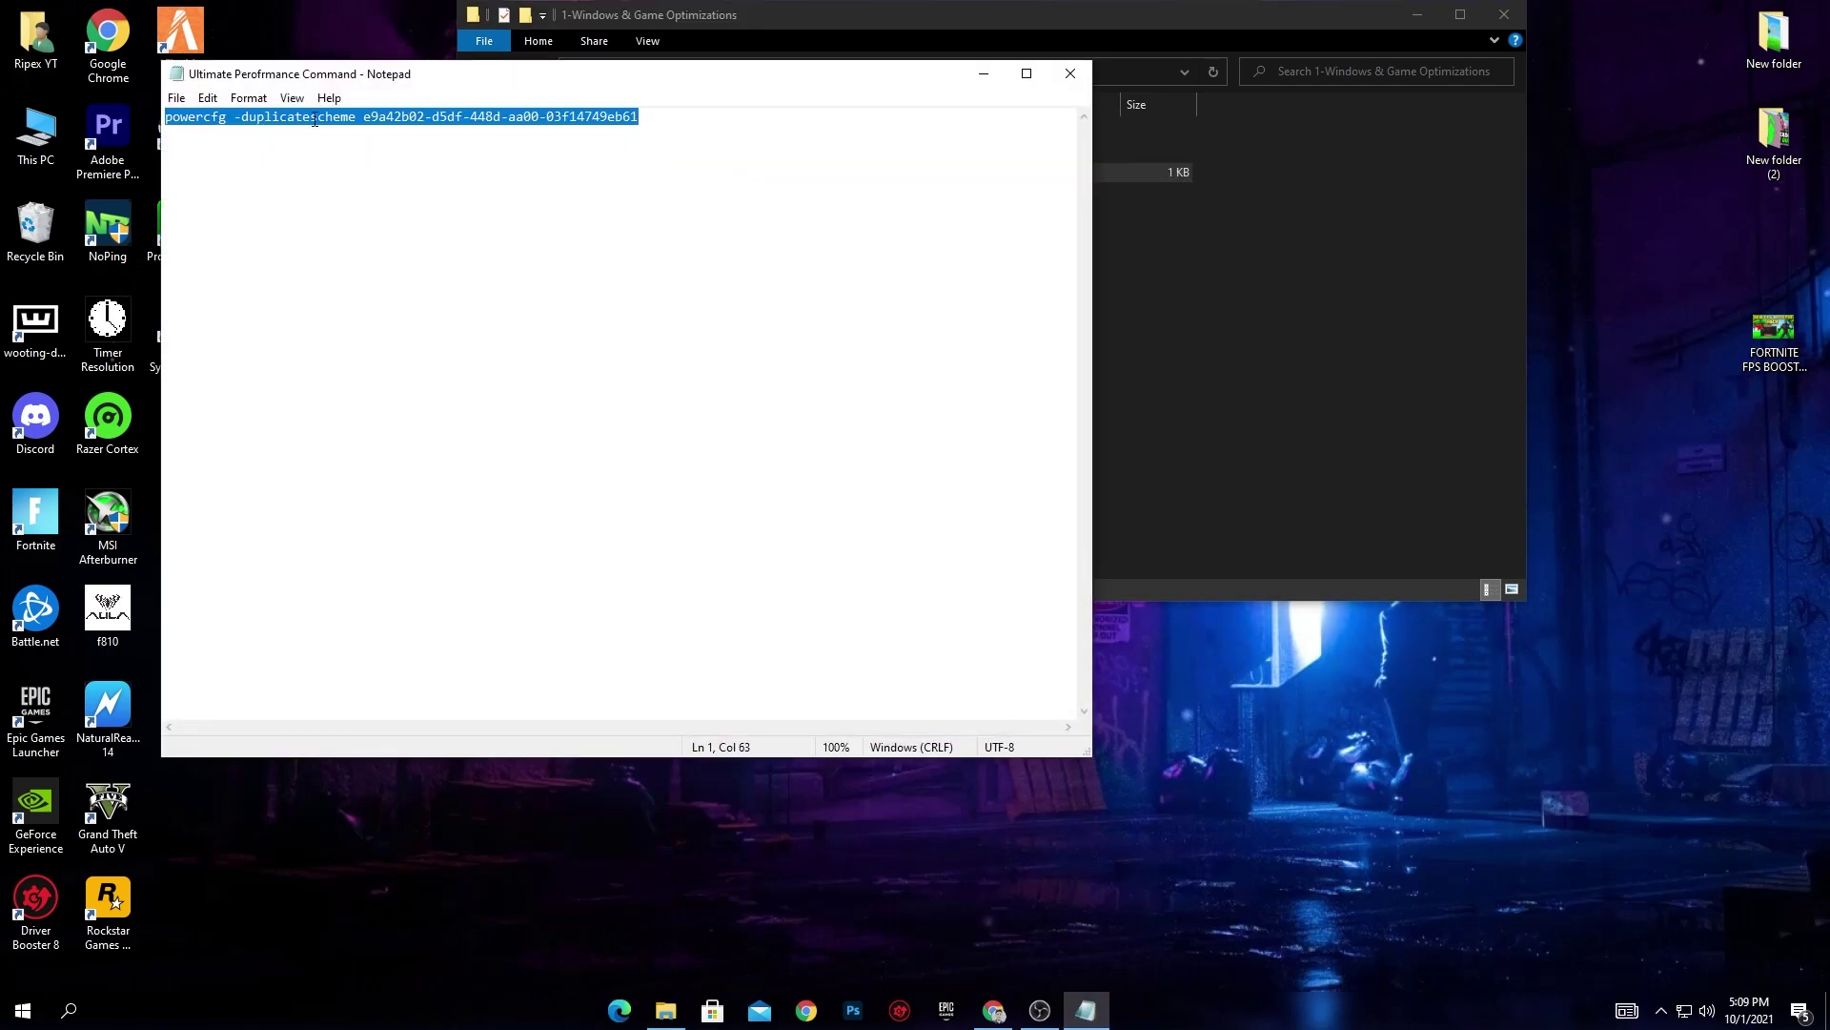
{"action": "right_click", "coordinate": [314, 121]}
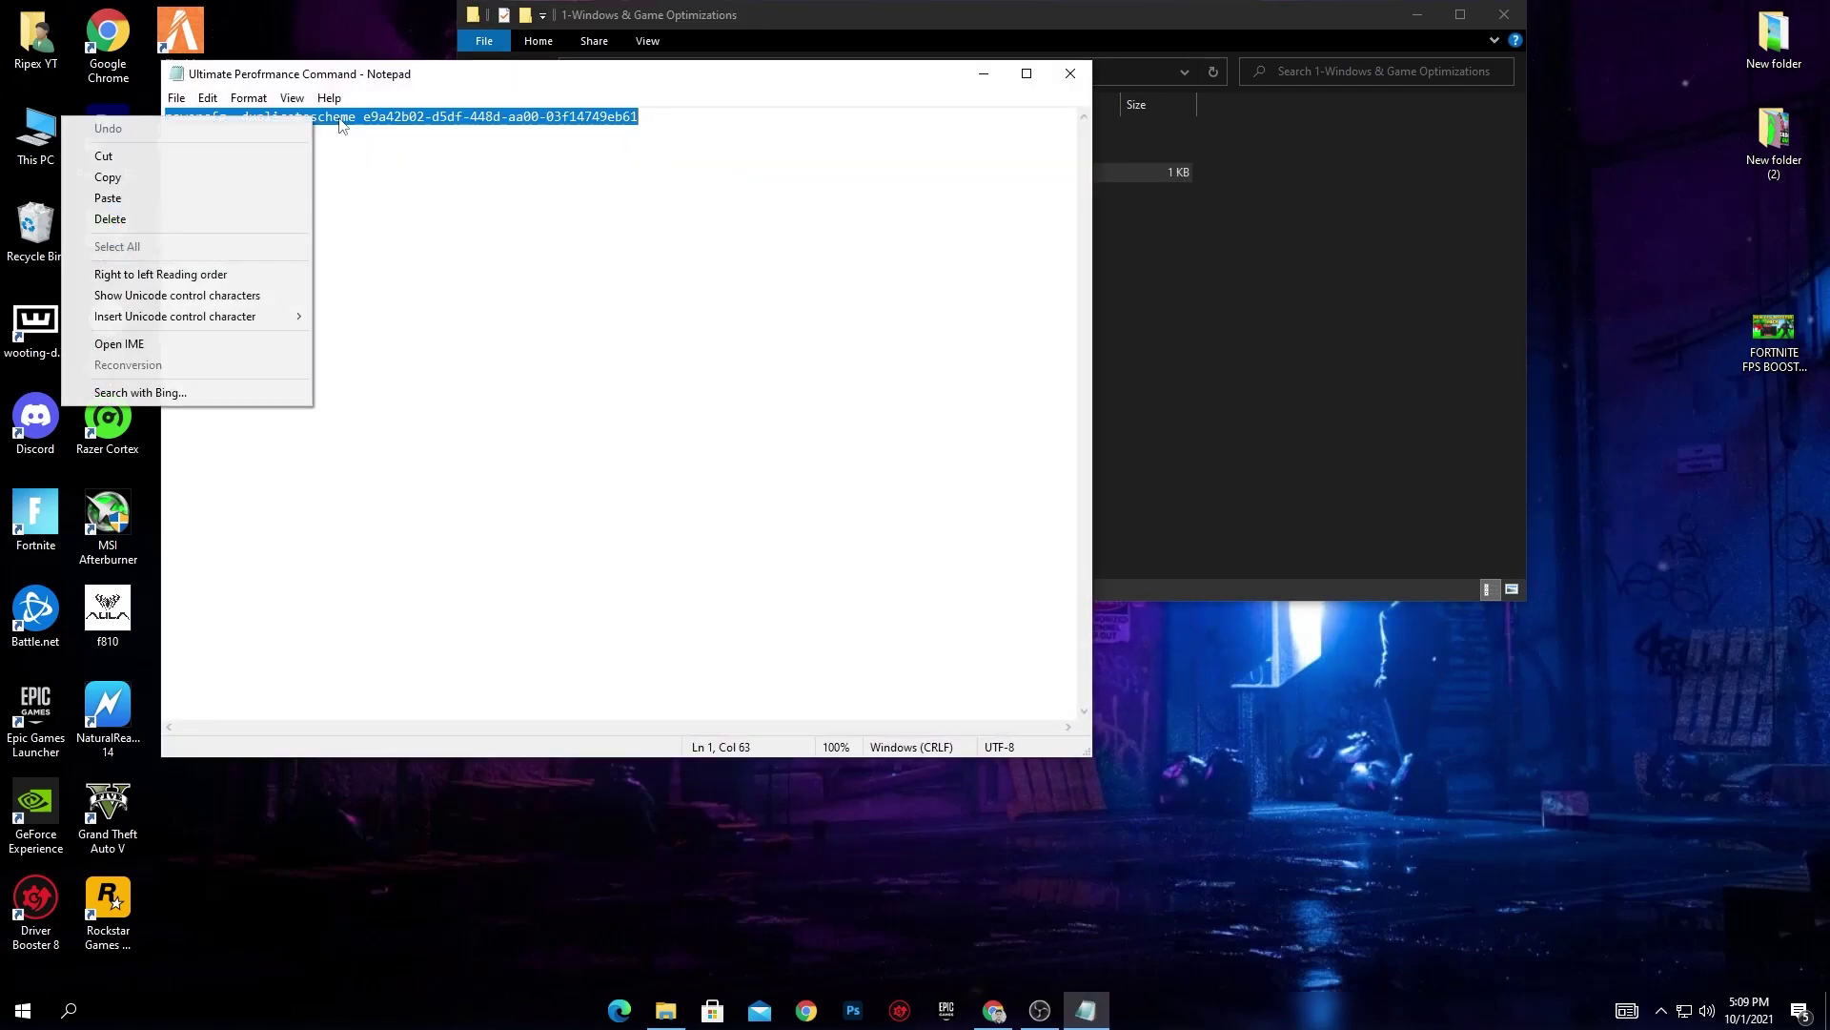
{"action": "left_click", "coordinate": [108, 177]}
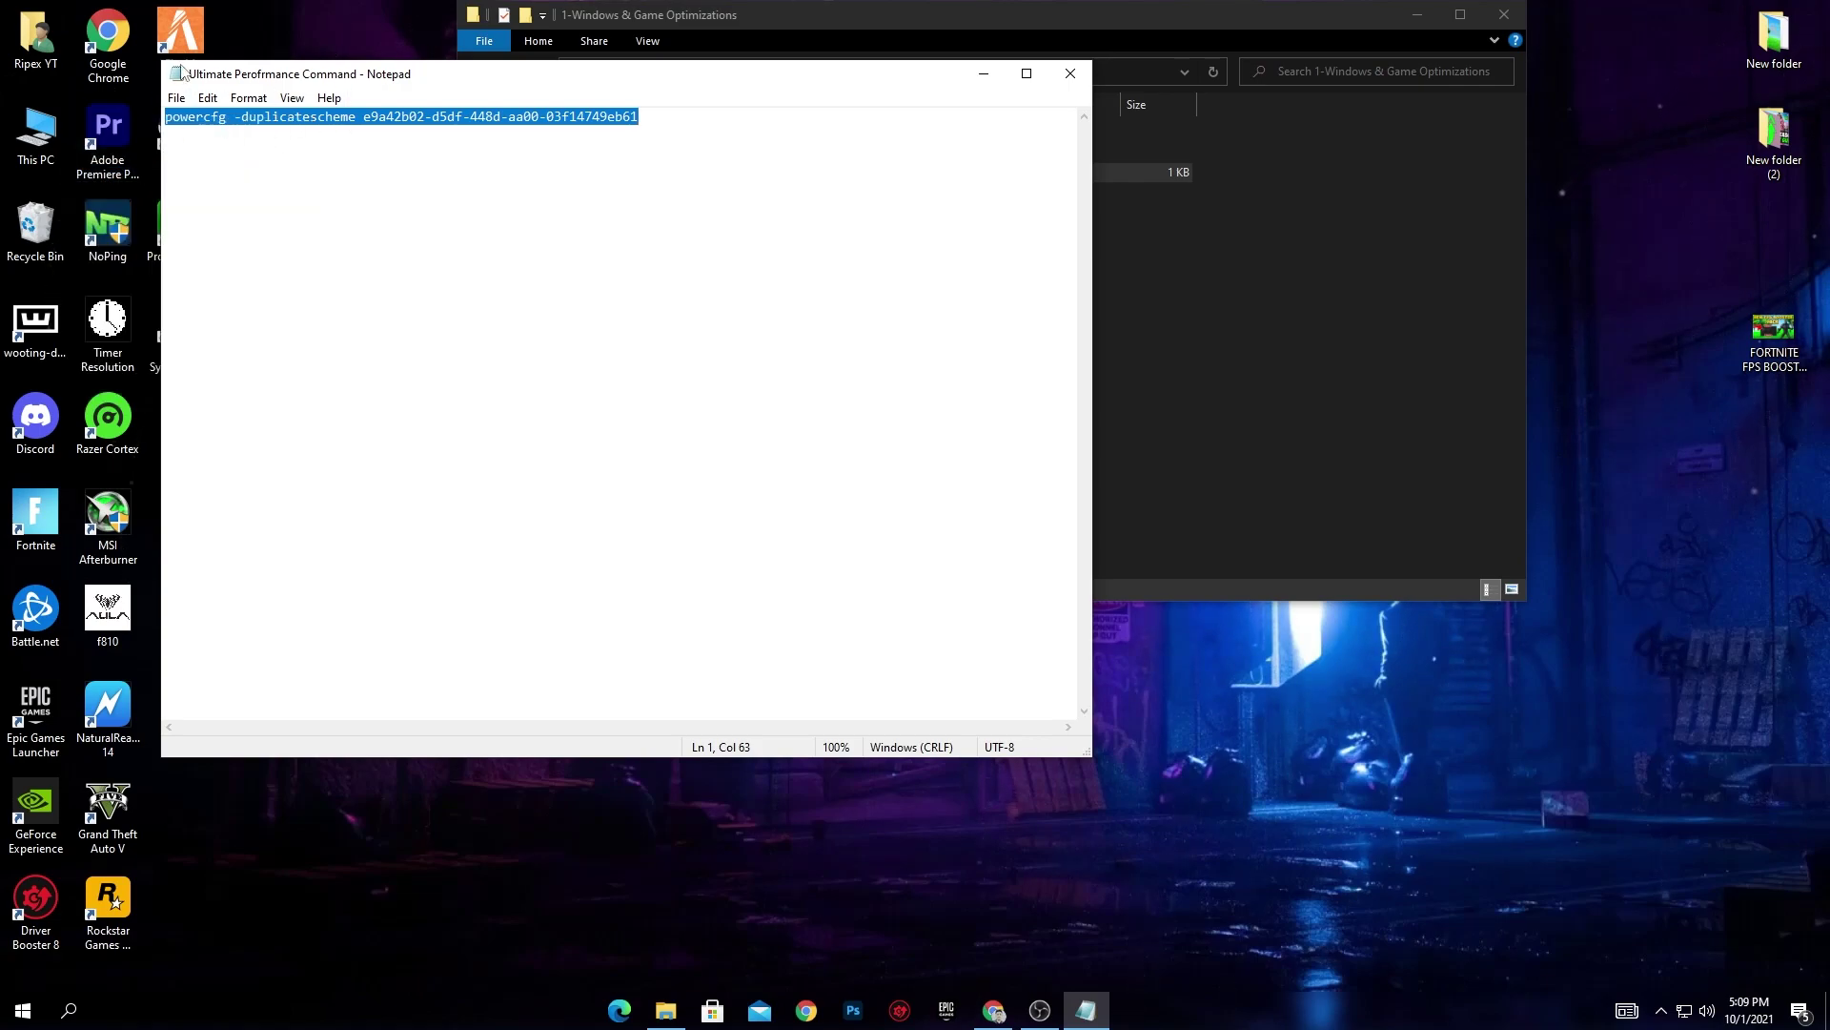
{"action": "left_click", "coordinate": [1071, 73]}
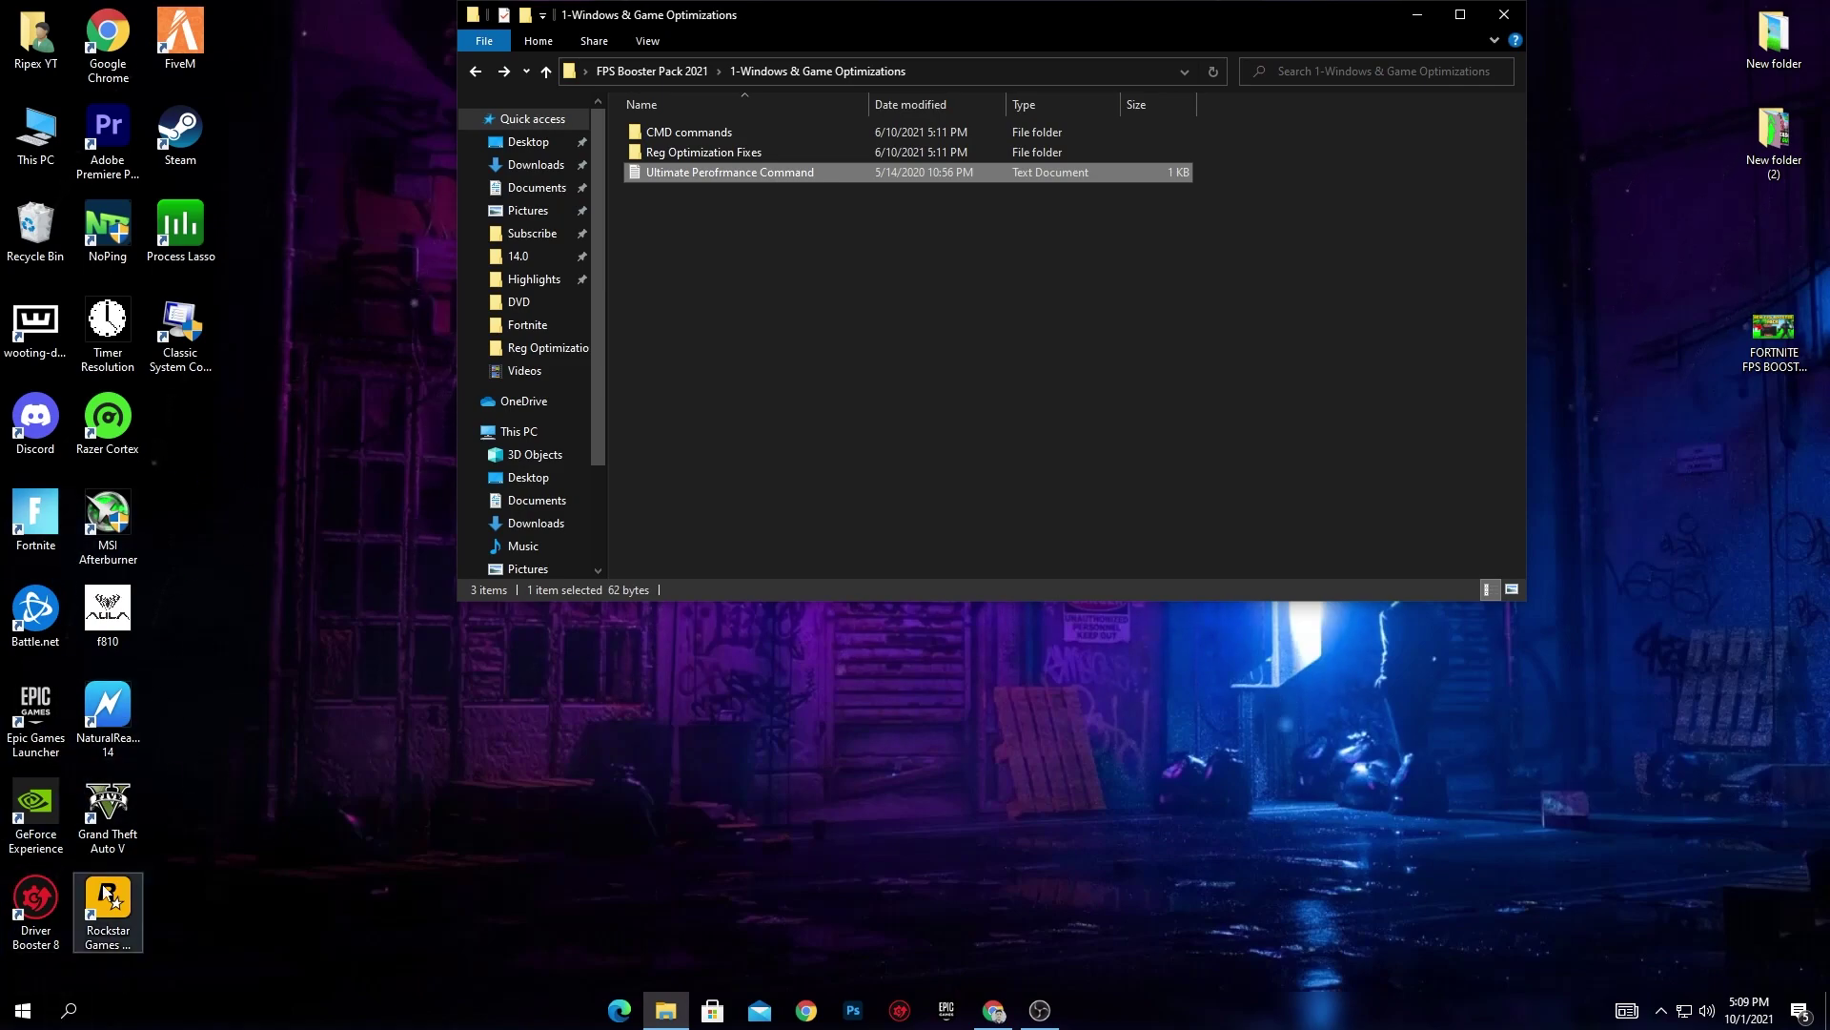
Search Windows for CMD and open Command Prompt as administrator, approving the elevation request.
{"action": "left_click", "coordinate": [84, 1016]}
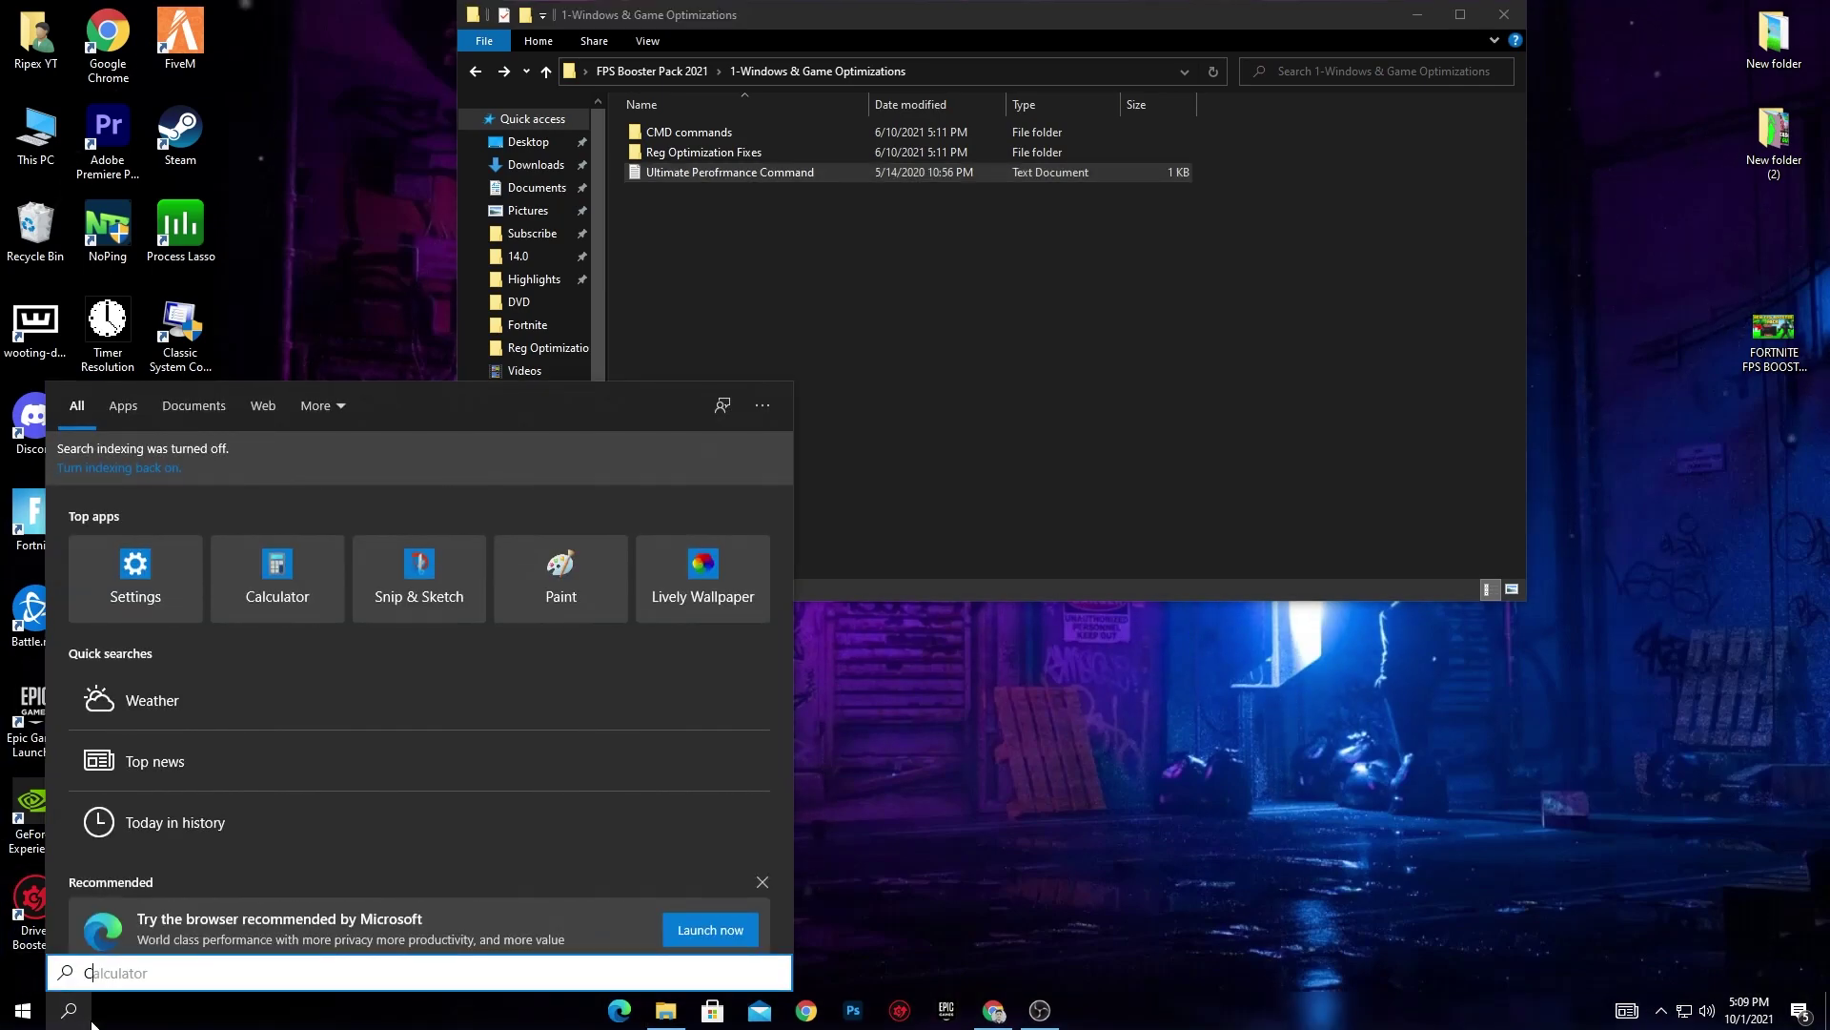
{"action": "type", "text": "CMD"}
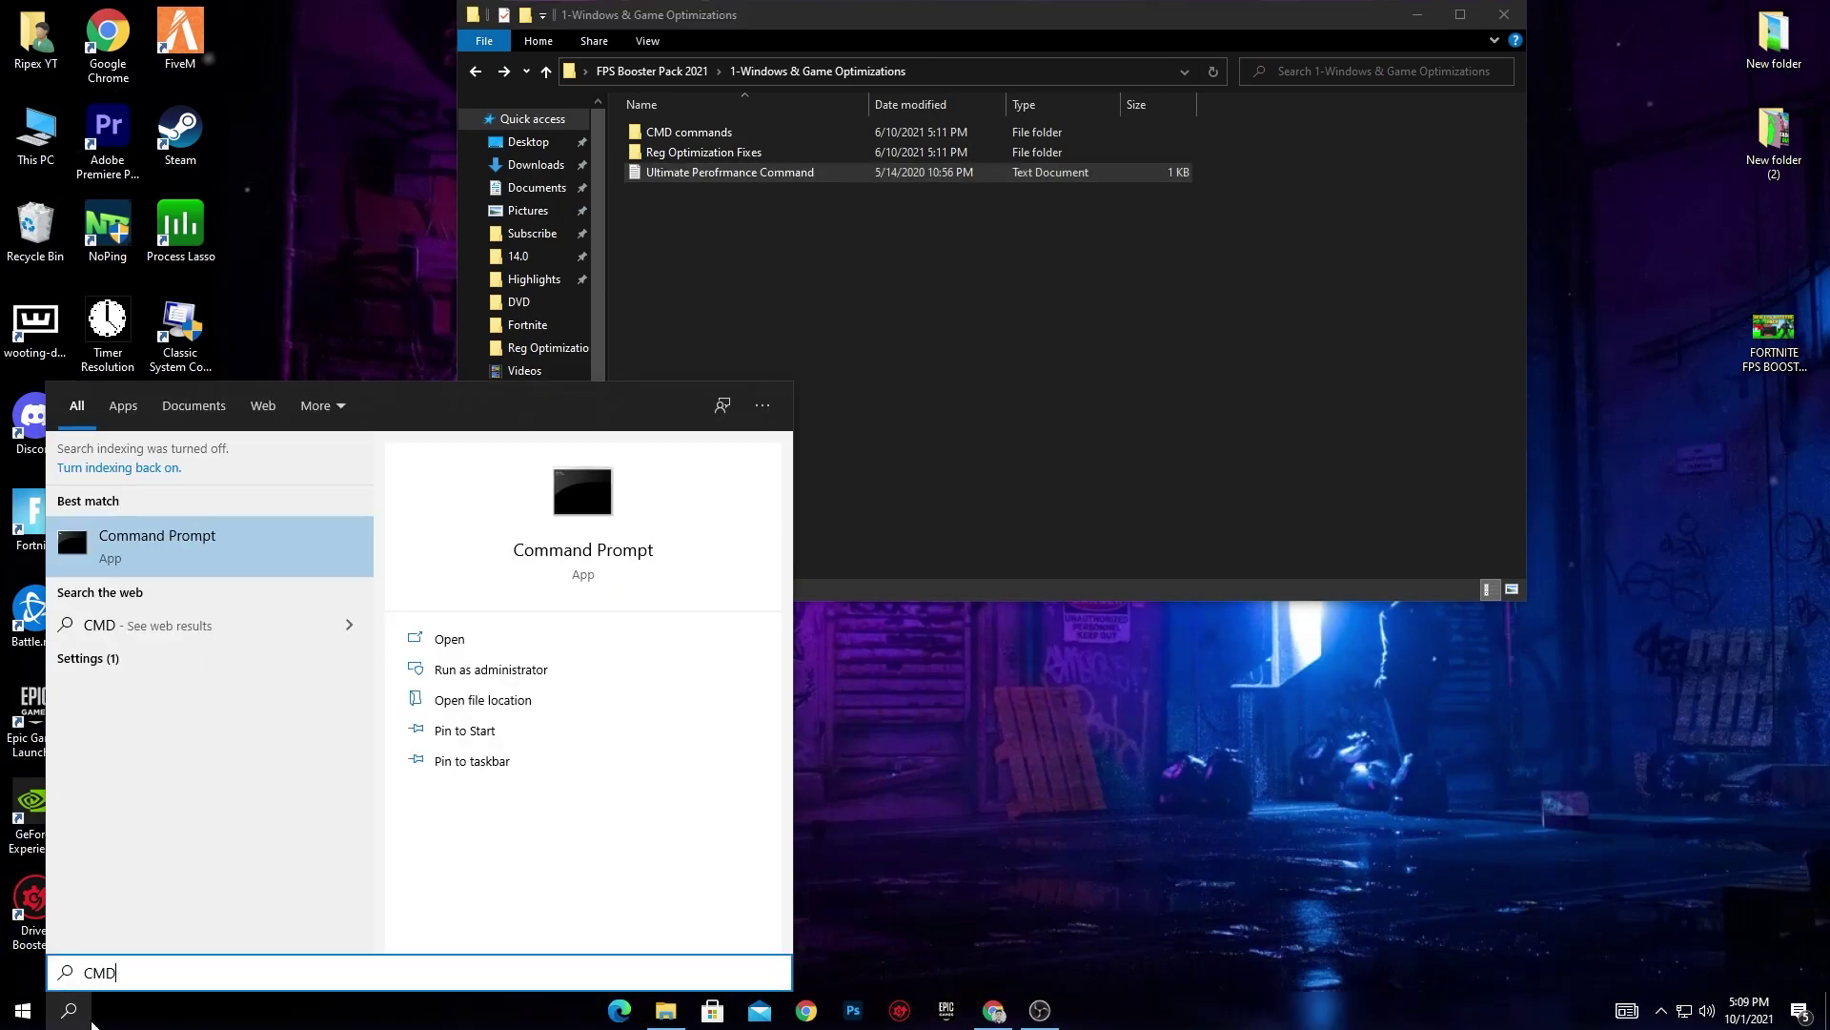
{"action": "left_click", "coordinate": [486, 673]}
{"action": "left_click", "coordinate": [843, 624]}
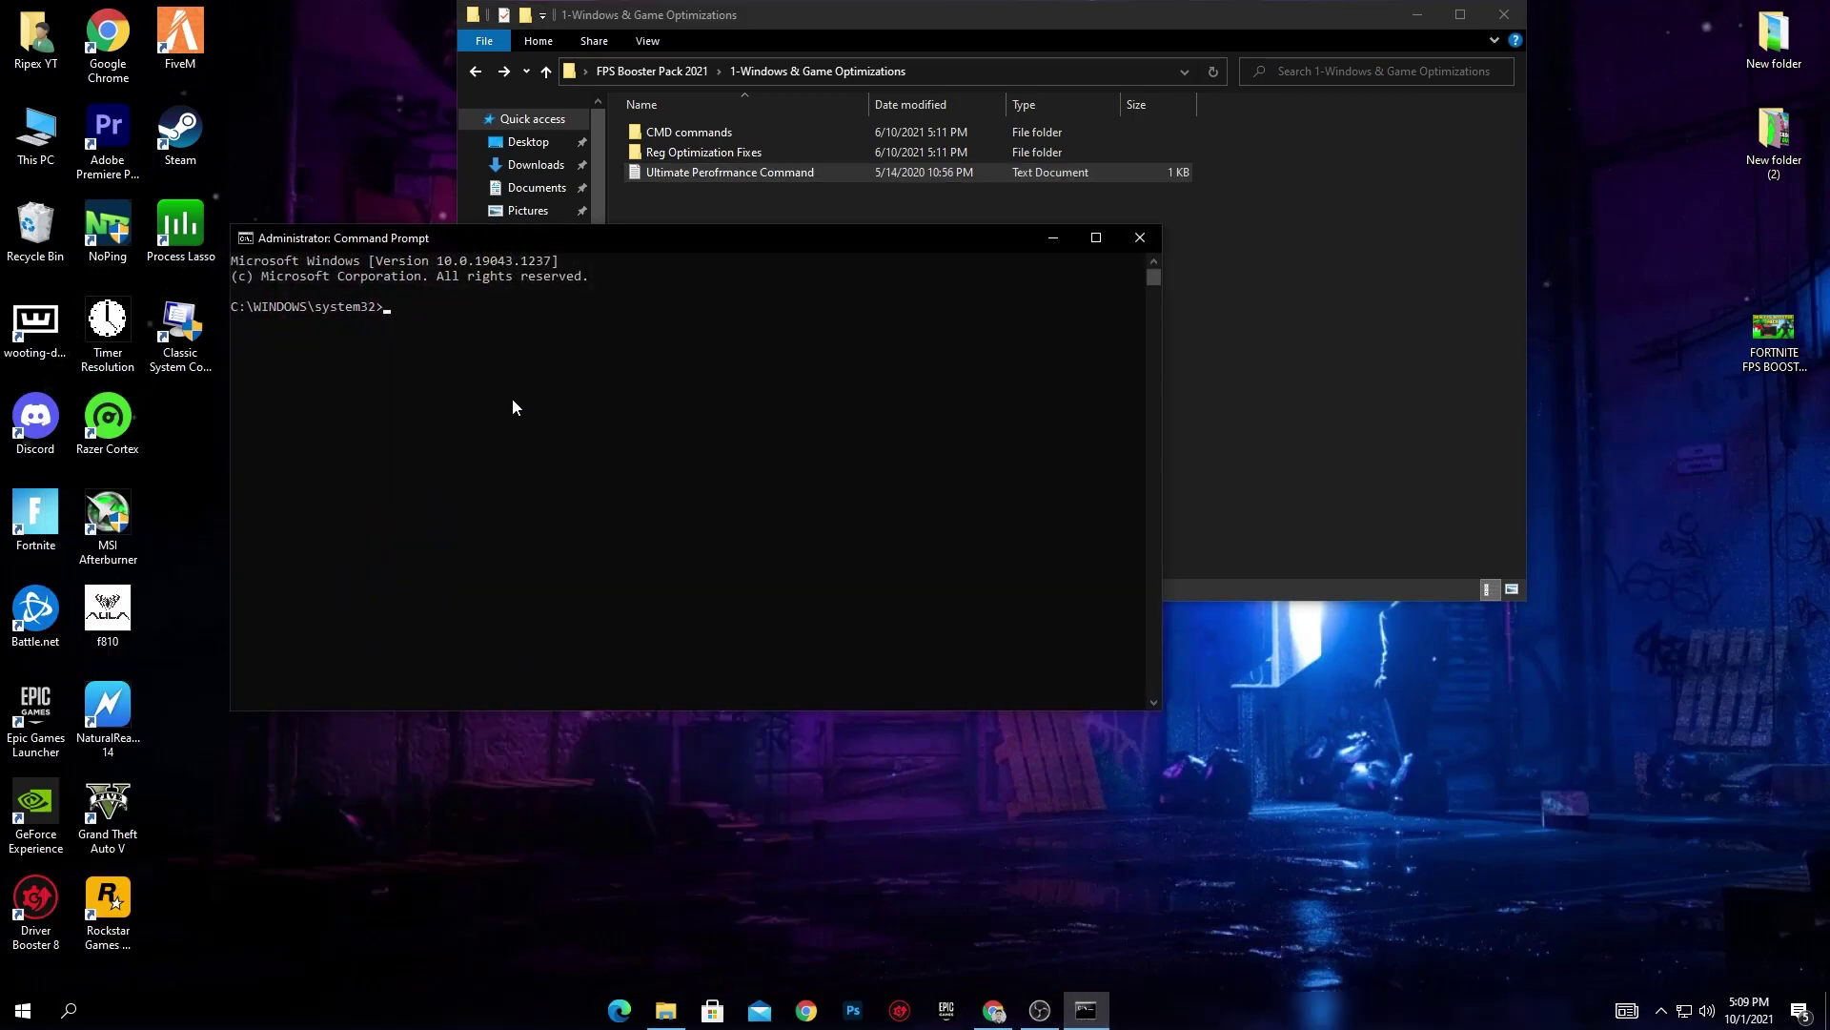
Run the copied powercfg -duplicatescheme command for the Ultimate Performance plan in Command Prompt, highlight its output, and close the window.
{"action": "key", "text": "ctrl+v"}
{"action": "key", "text": "Return"}
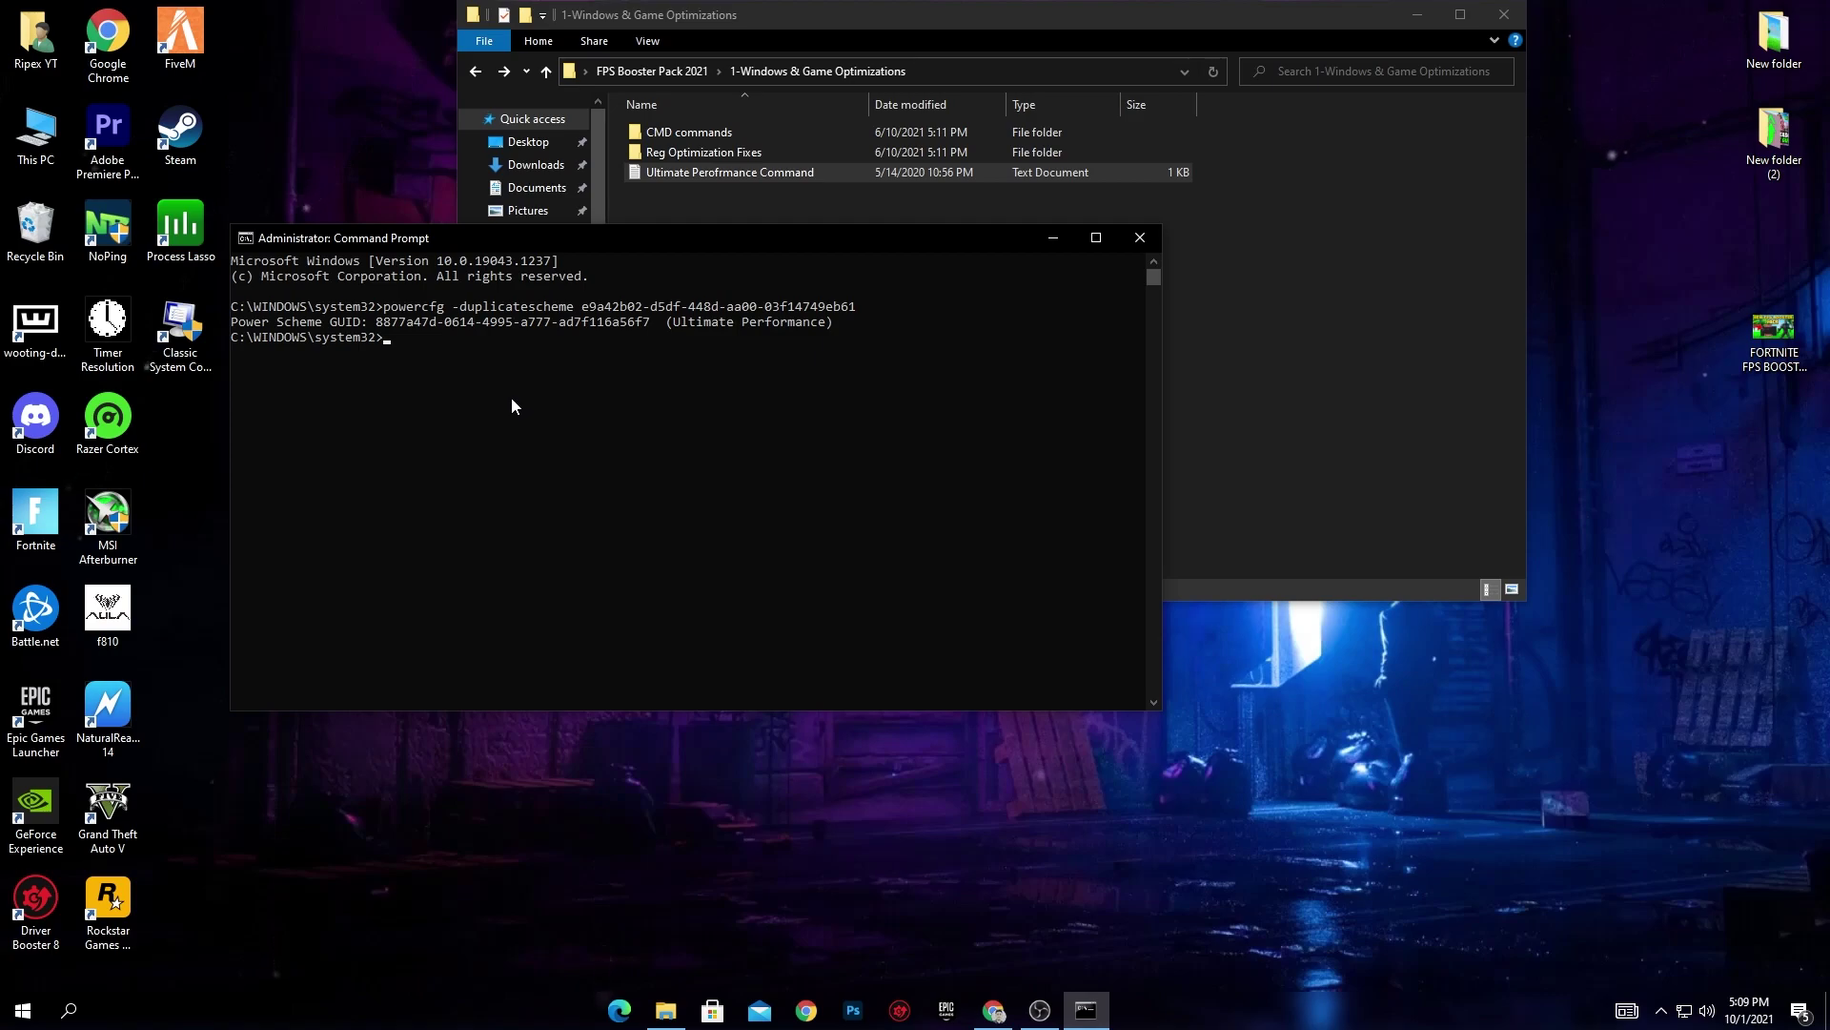
{"action": "left_click_drag", "start_coordinate": [821, 345], "coordinate": [708, 324]}
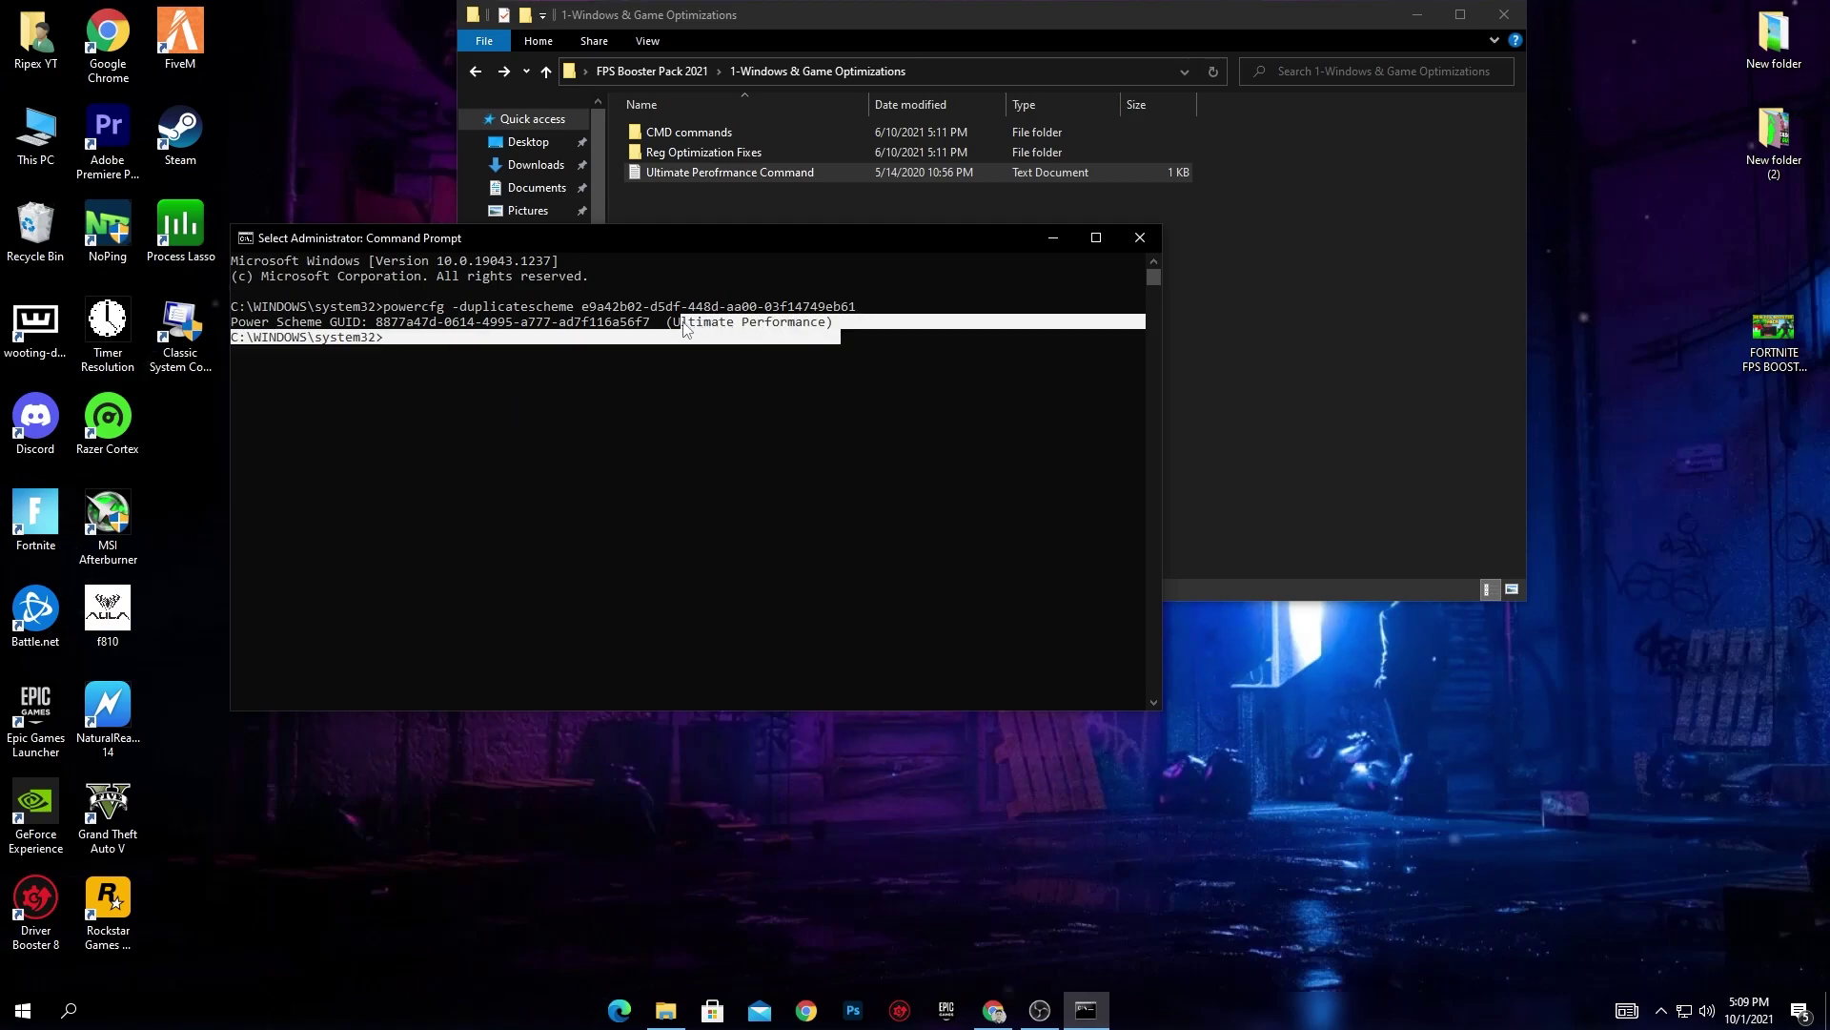
{"action": "left_click", "coordinate": [1140, 237]}
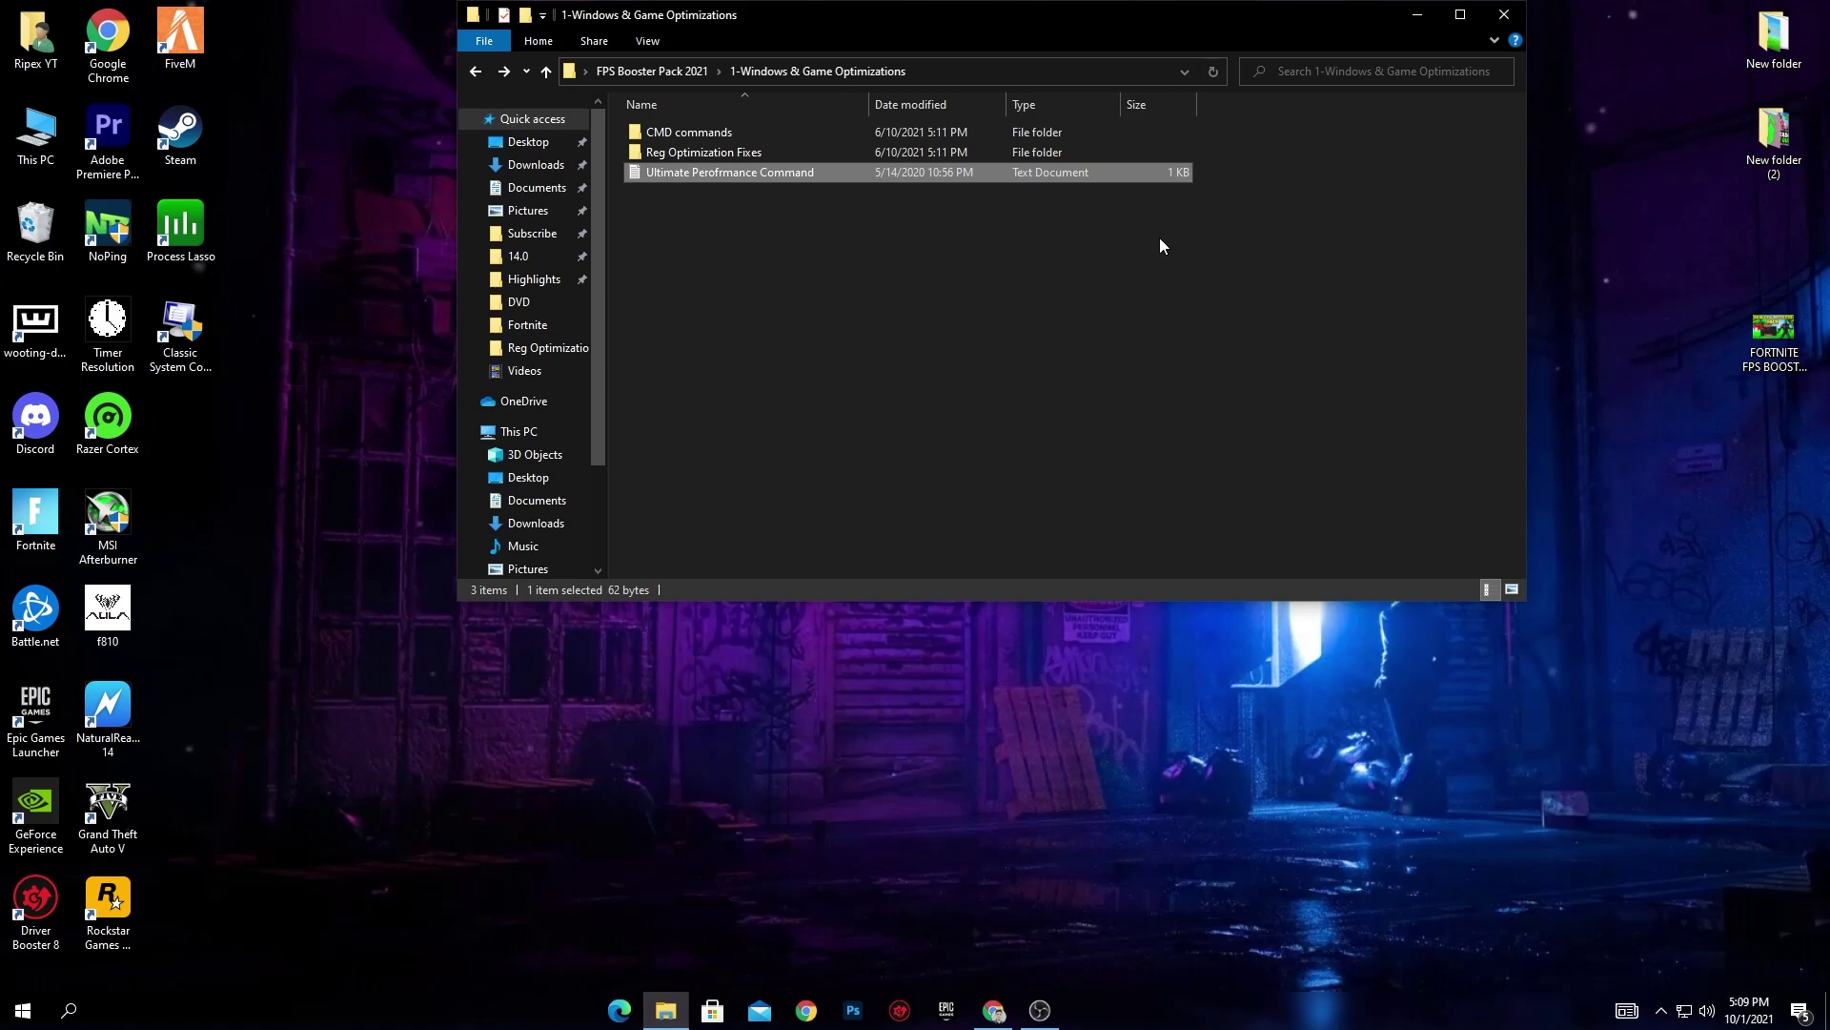
Find Power & sleep in Windows Settings, activate the Ultimate Performance plan in the additional power settings, and close both windows.
{"action": "left_click", "coordinate": [23, 1009]}
{"action": "left_click", "coordinate": [23, 923]}
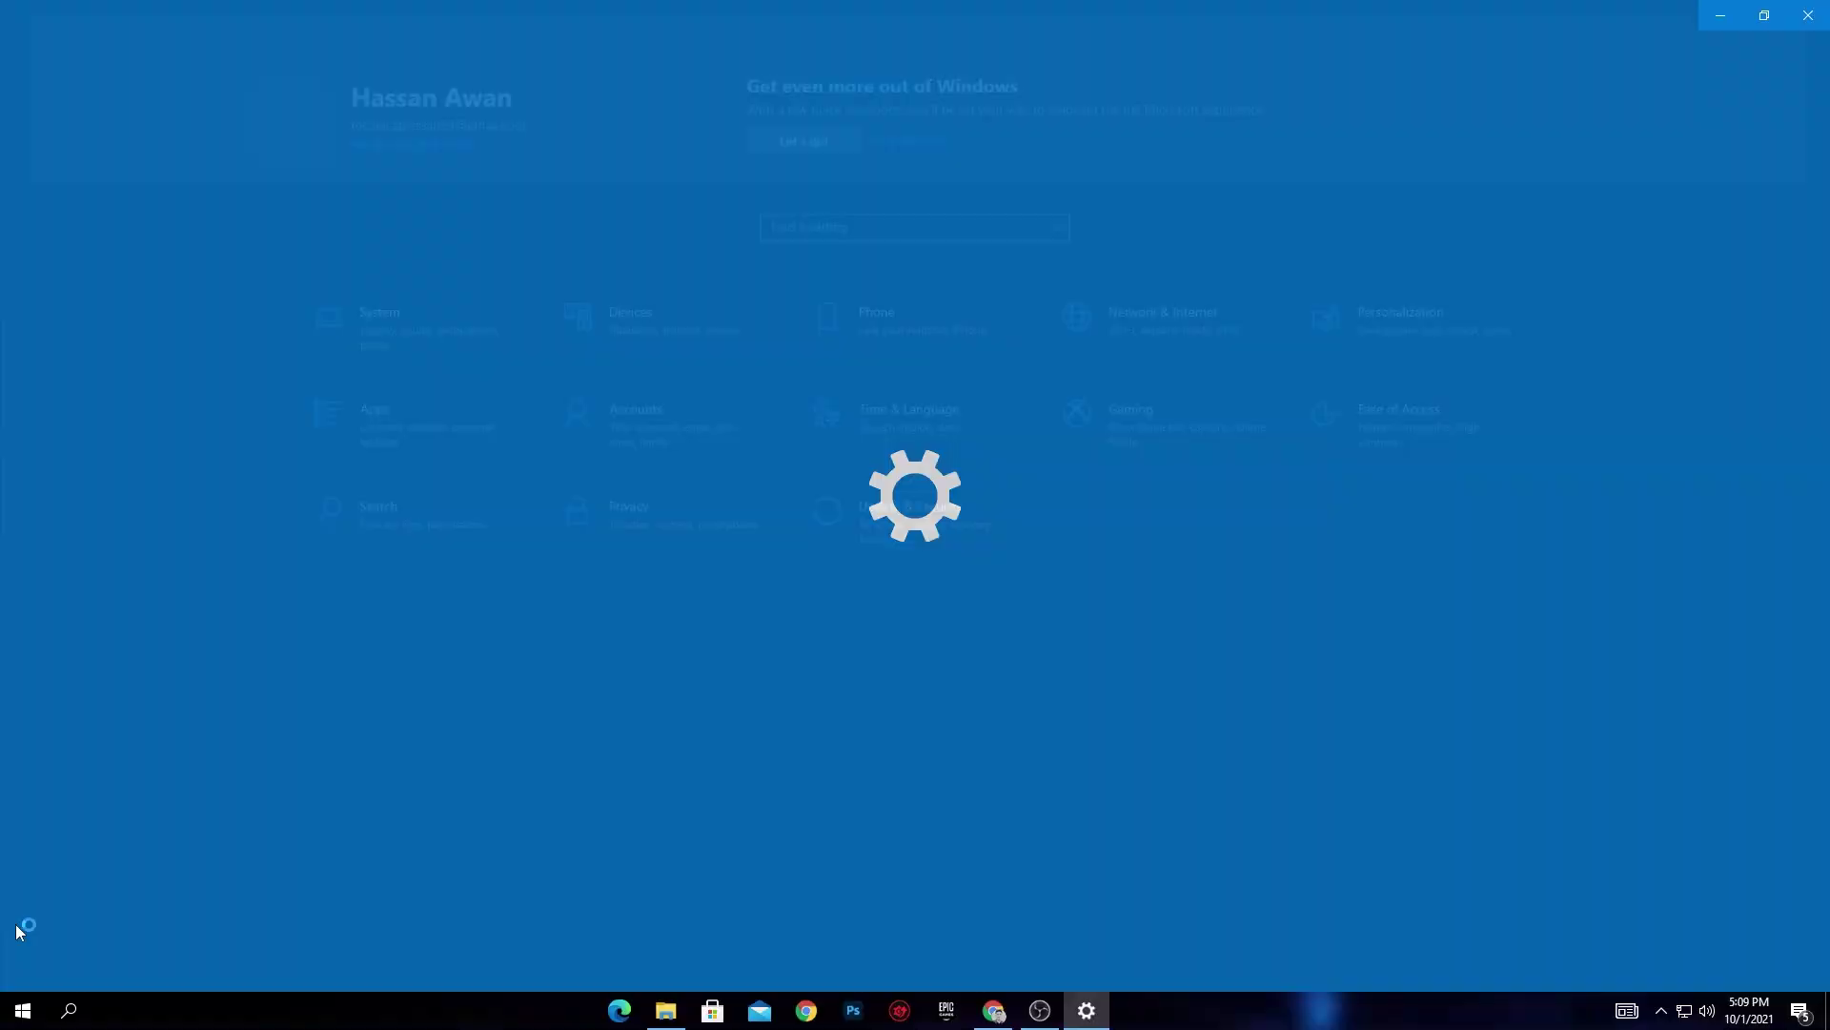
{"action": "type", "text": "POWER"}
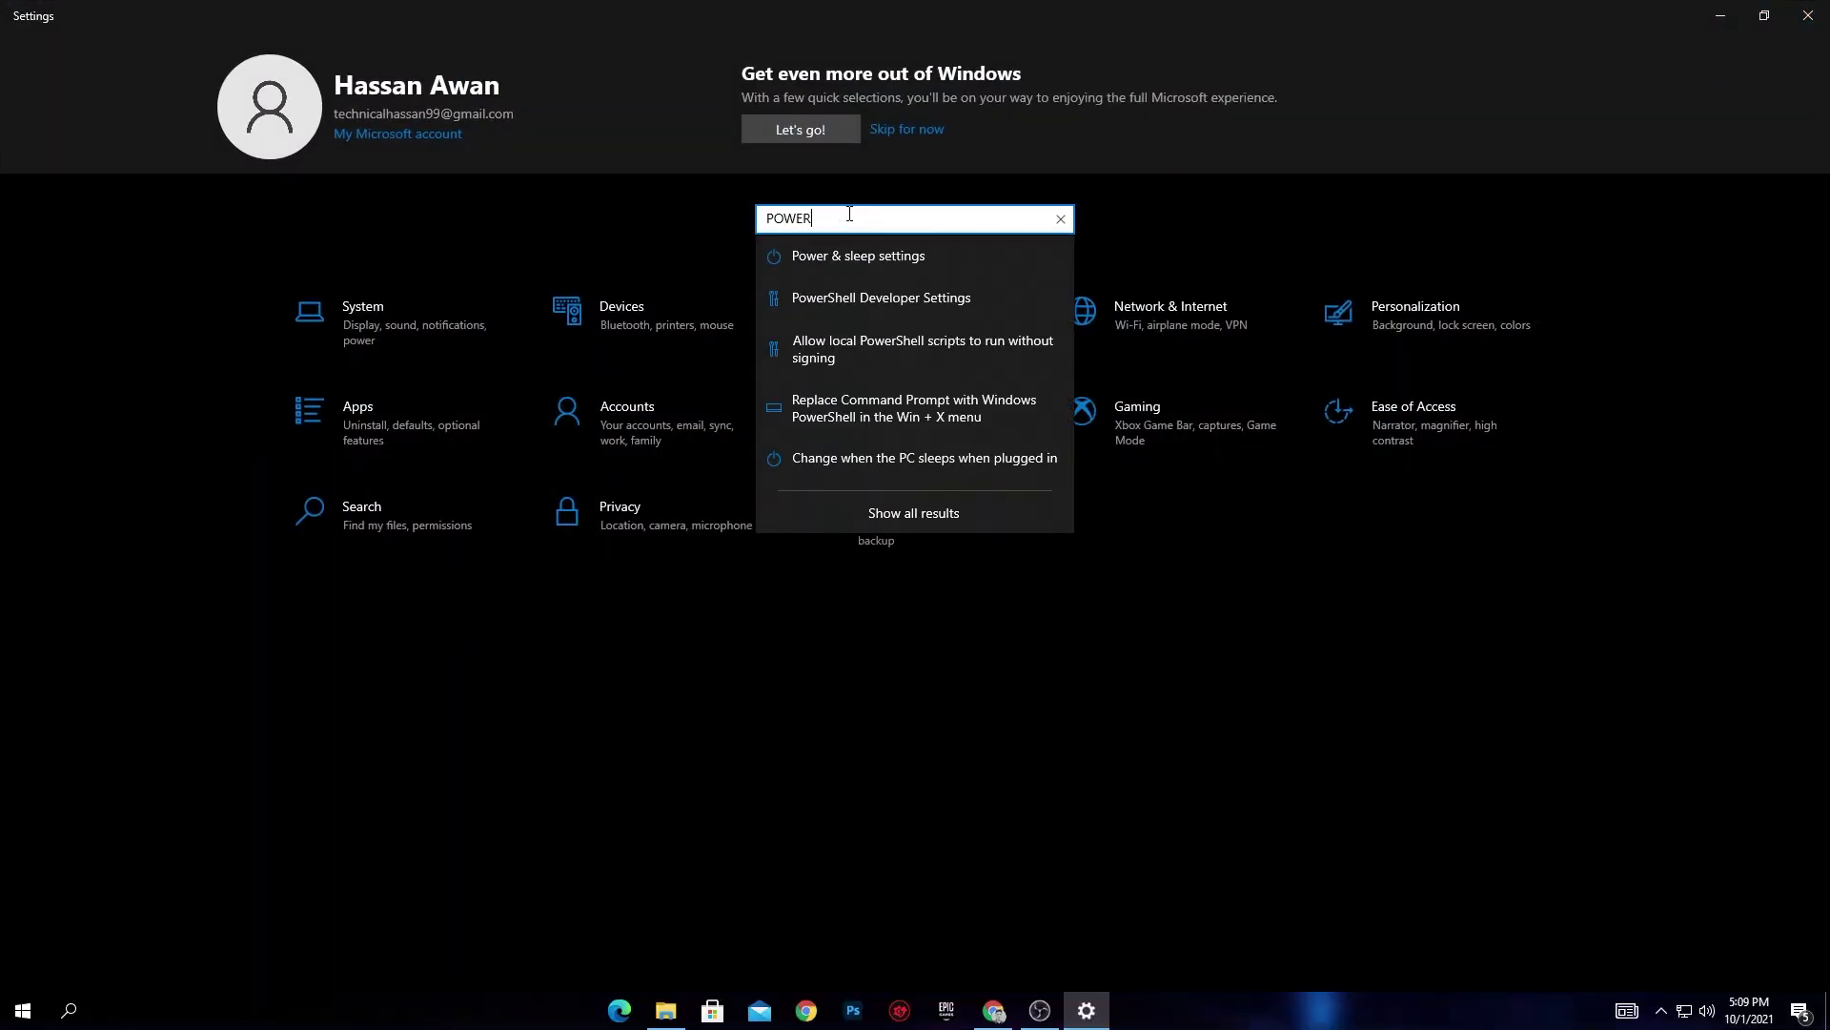
{"action": "left_click", "coordinate": [891, 253]}
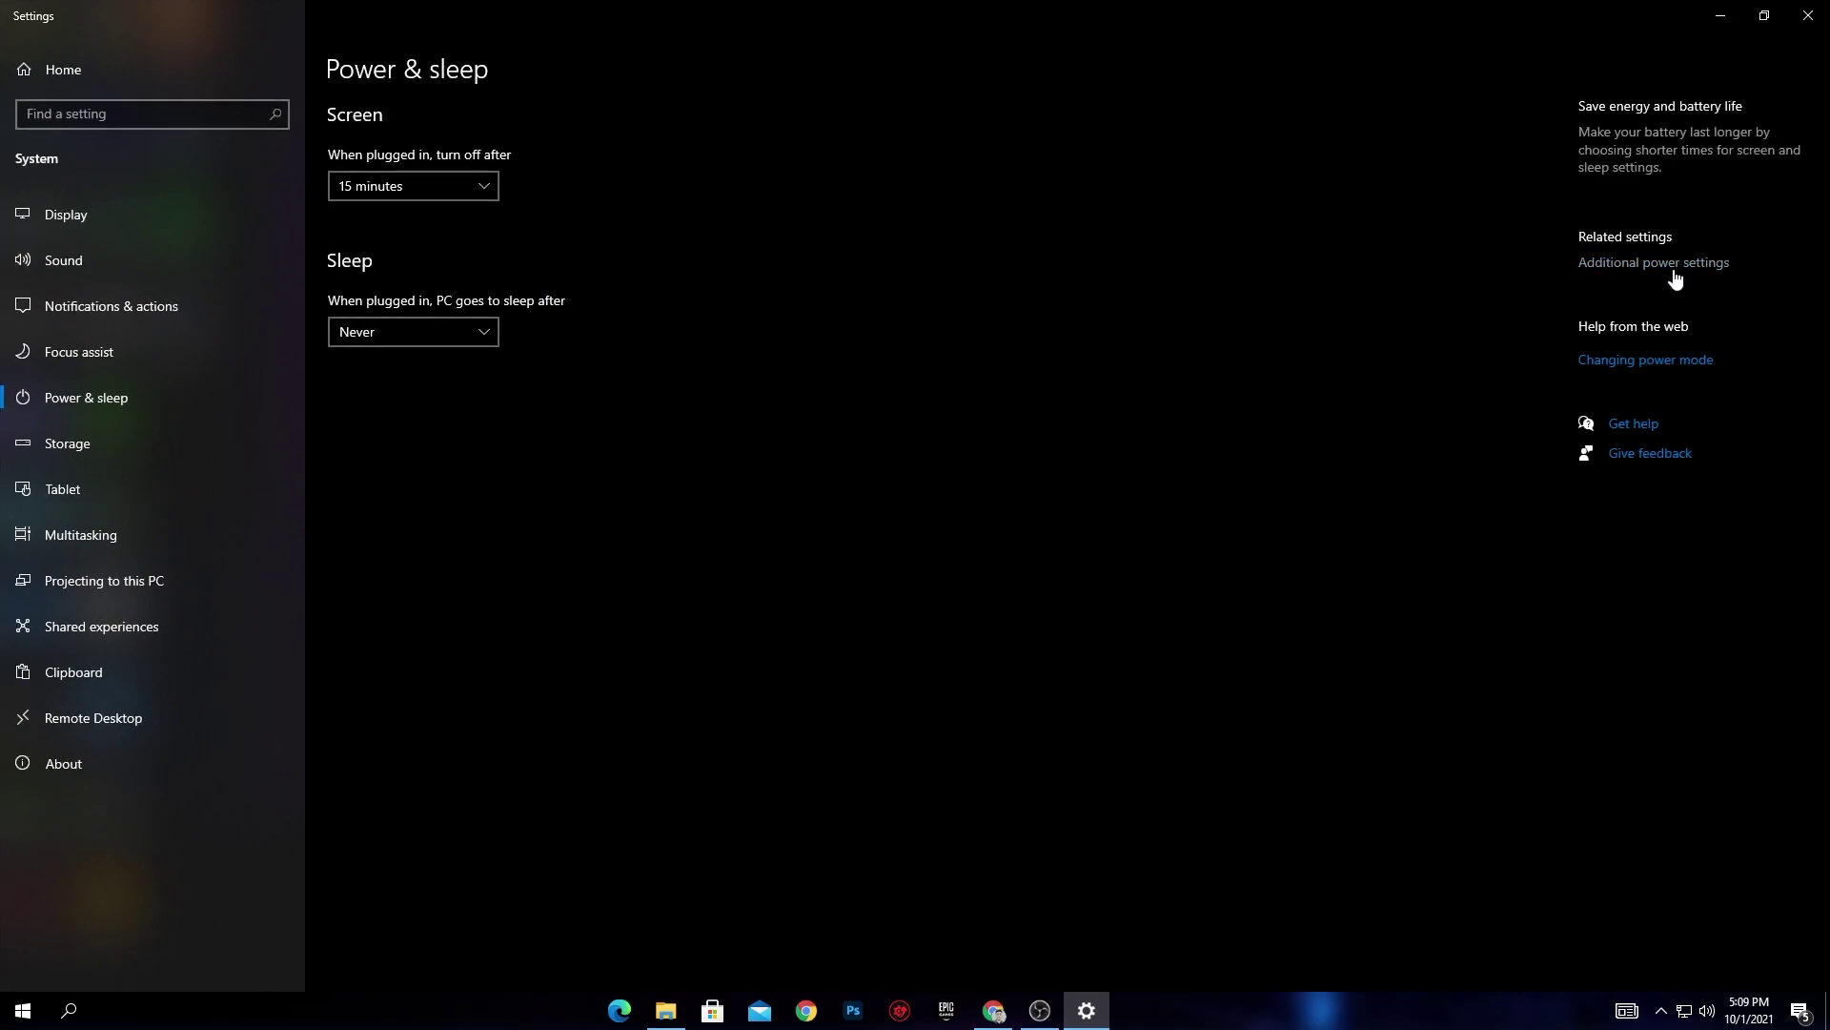
{"action": "left_click", "coordinate": [1675, 273]}
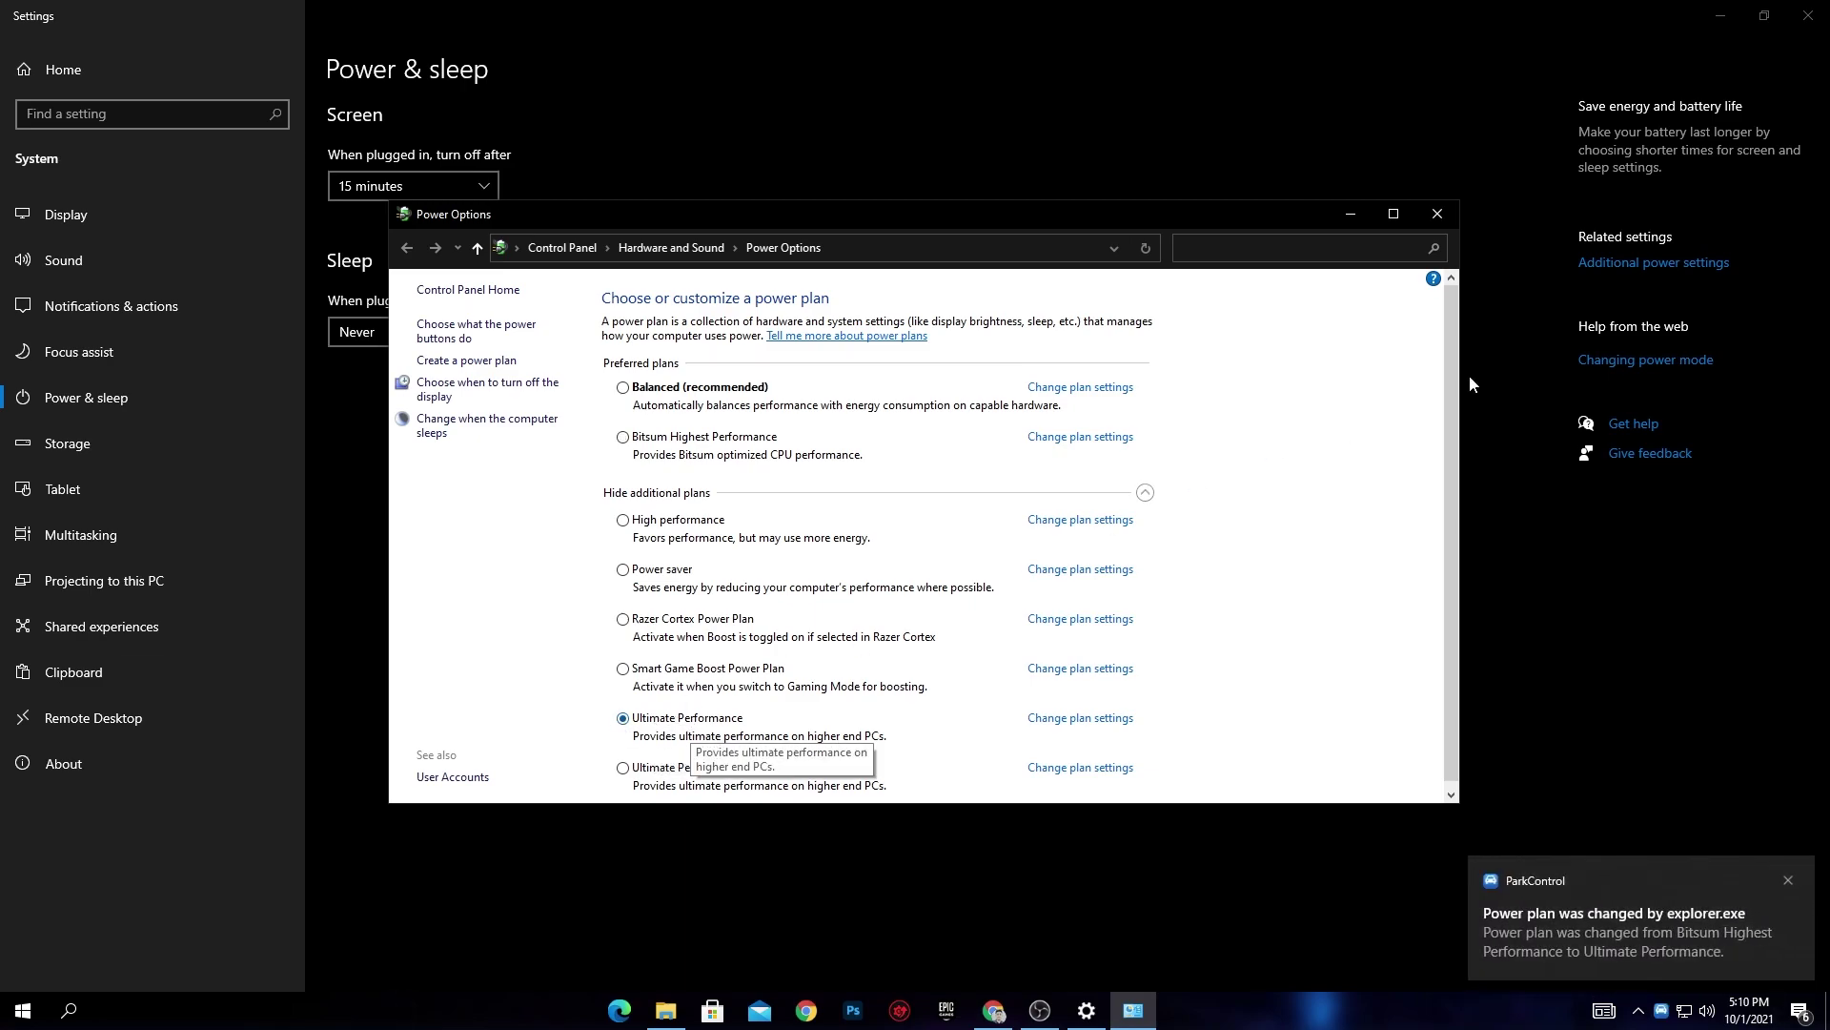
{"action": "left_click", "coordinate": [1436, 214]}
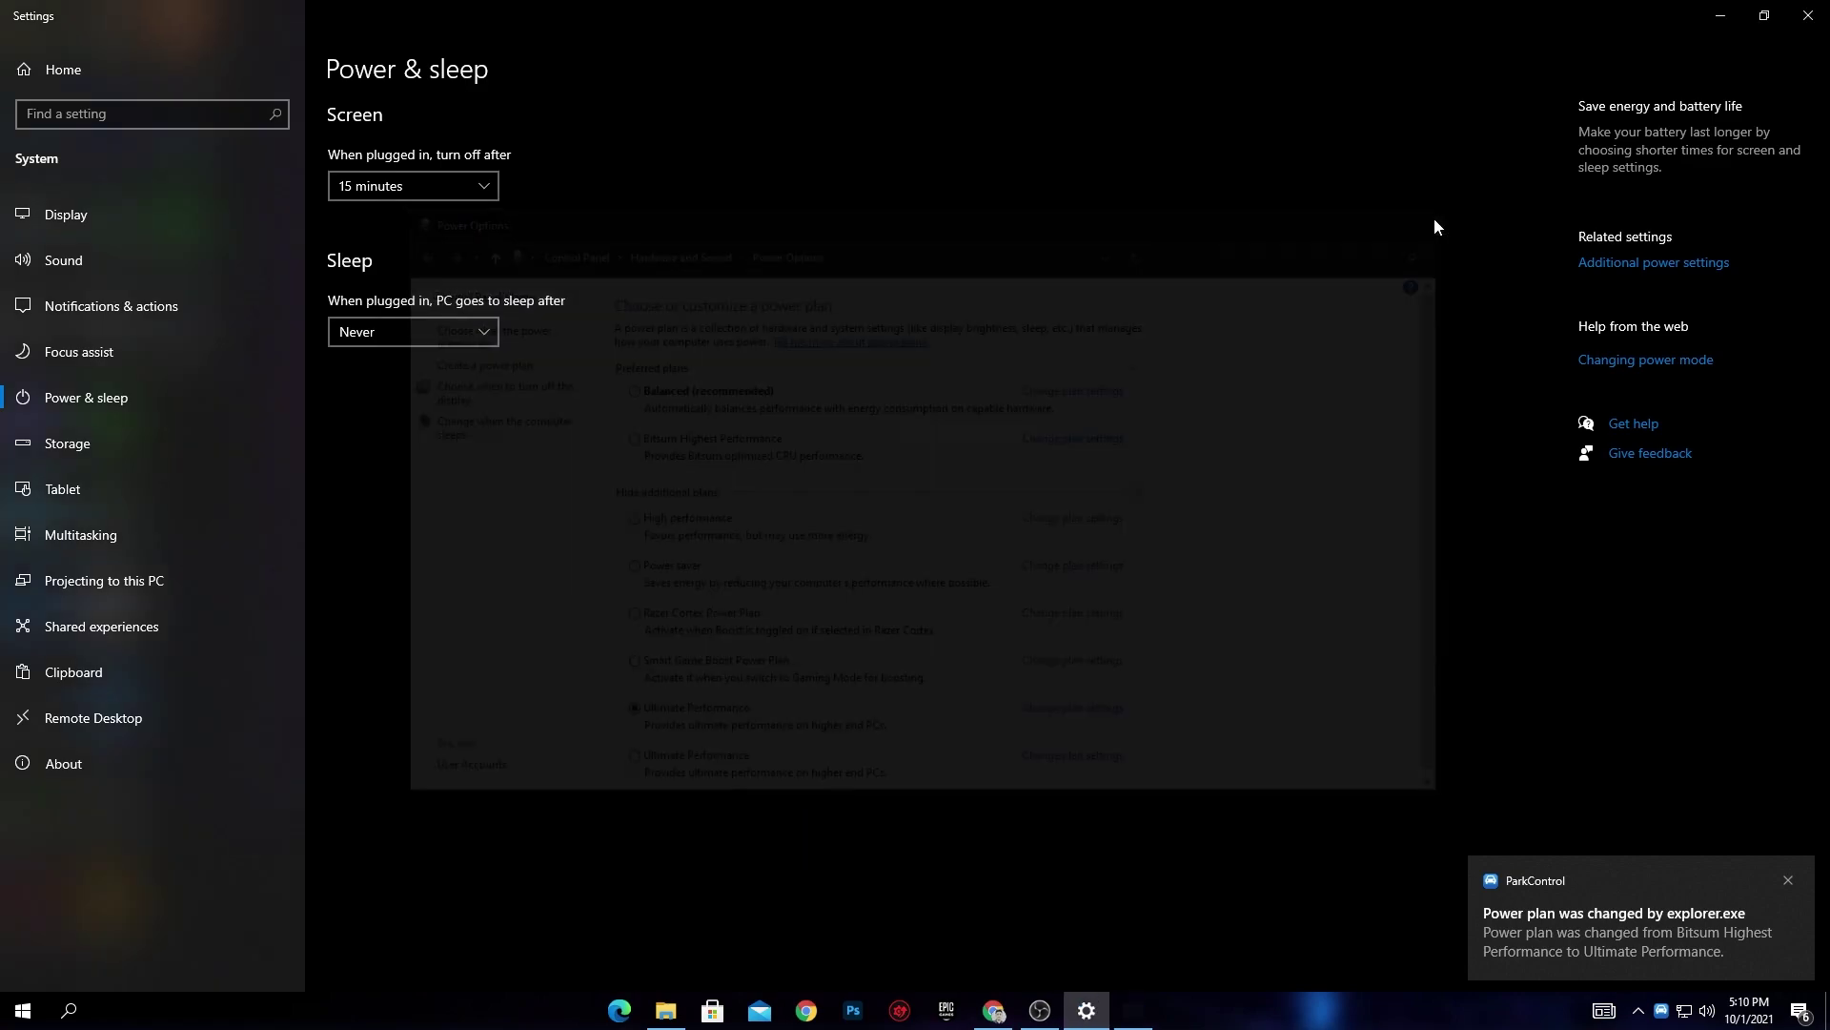
{"action": "left_click", "coordinate": [1808, 15]}
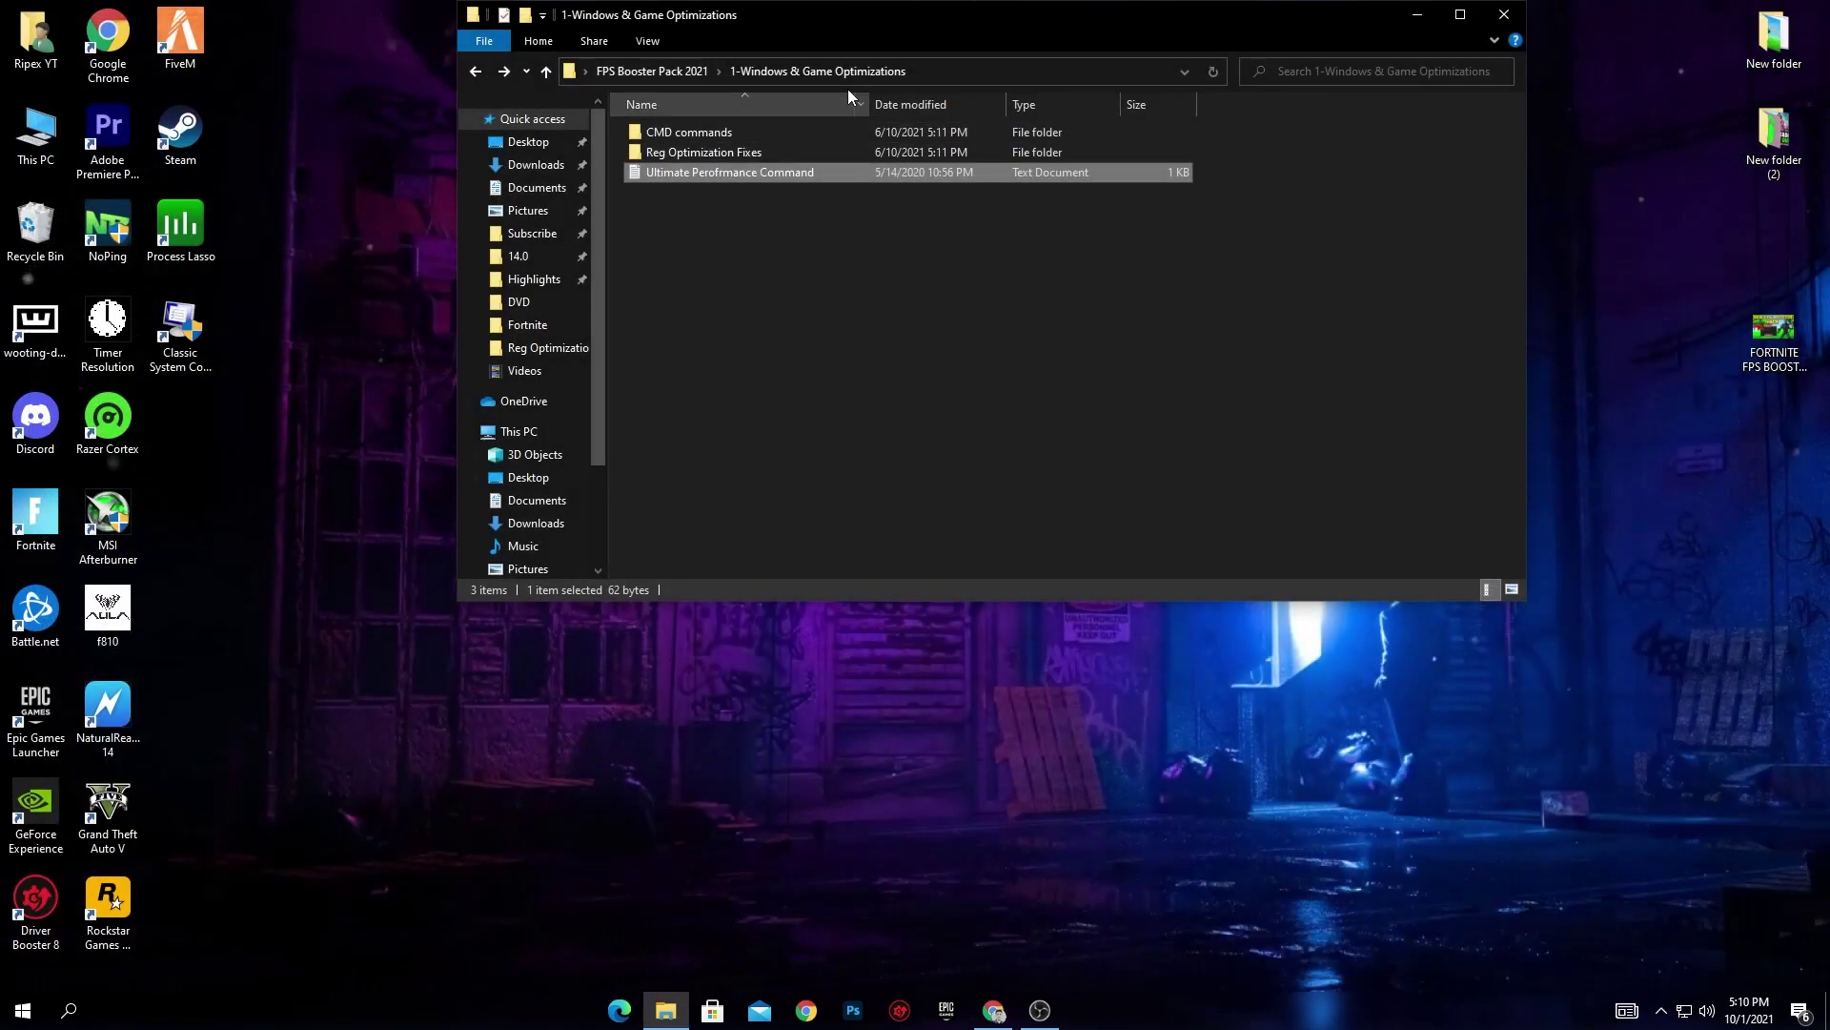
Copy the GameUserSettings file from the Very Low End PC folder in 2-Fortnite Season 8 ConfigSettings.
{"action": "left_click", "coordinate": [670, 74]}
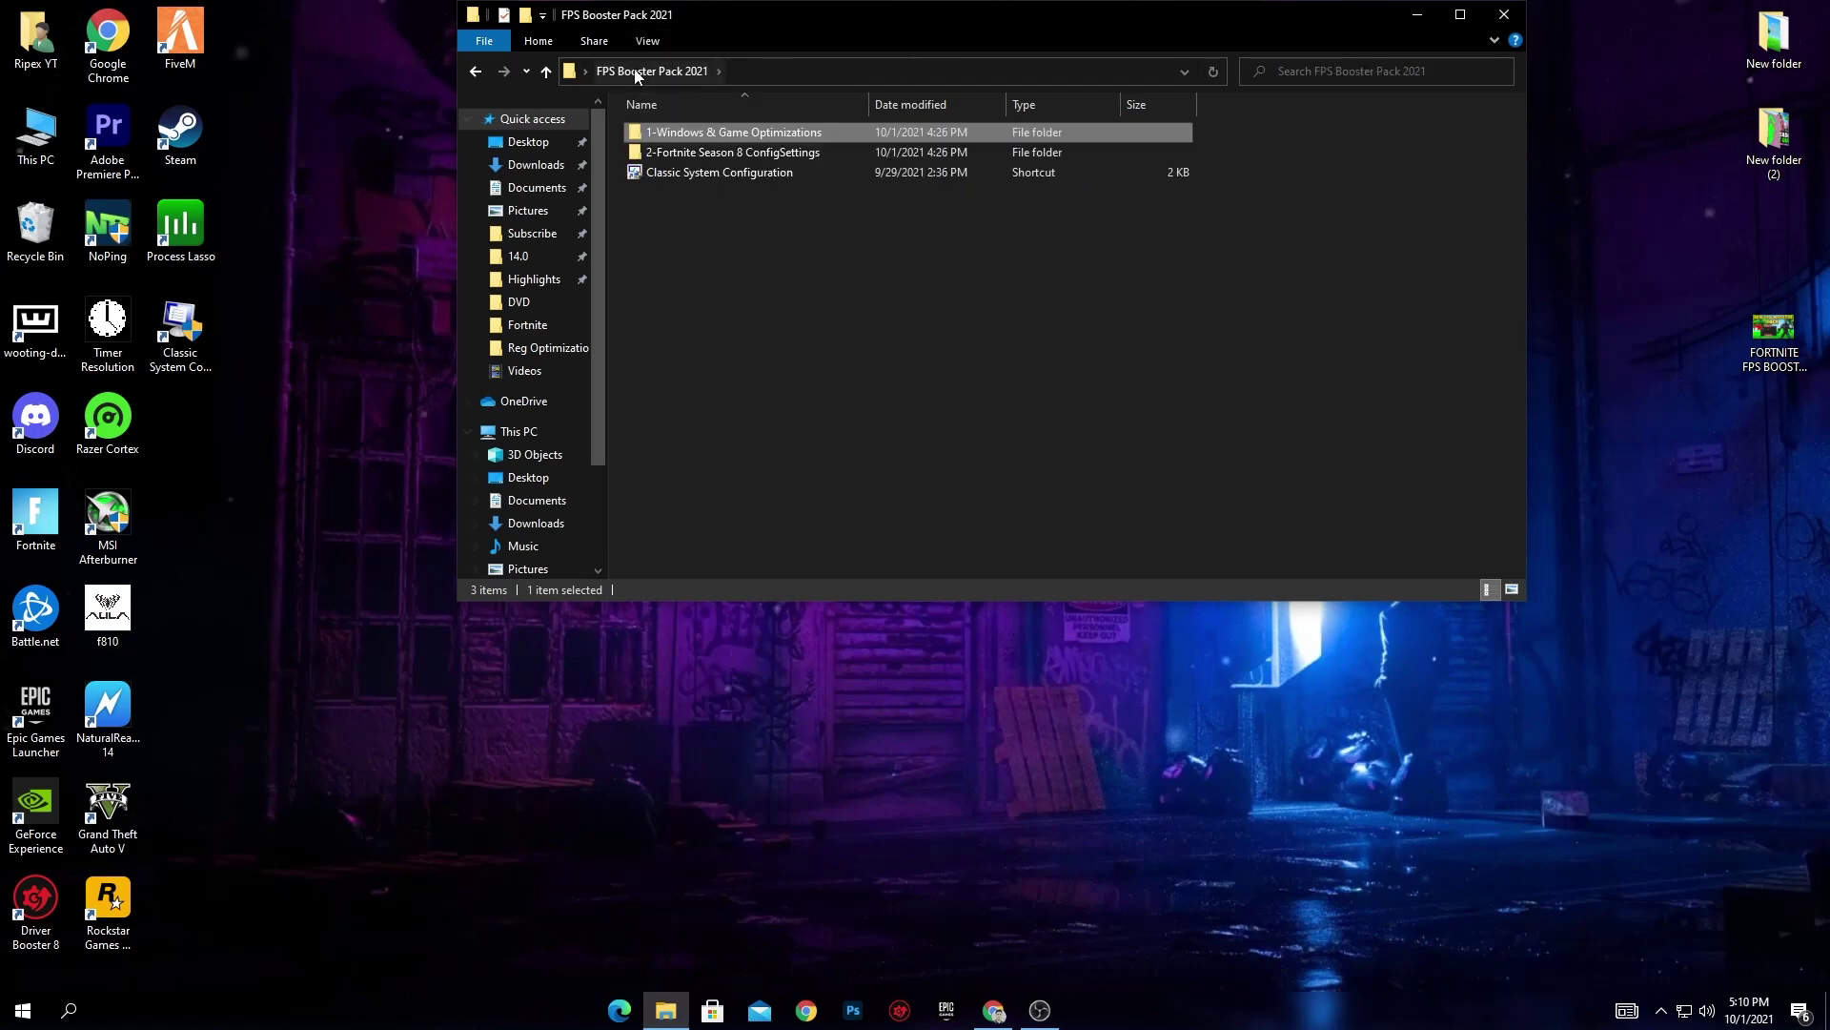
{"action": "double_click", "coordinate": [677, 161]}
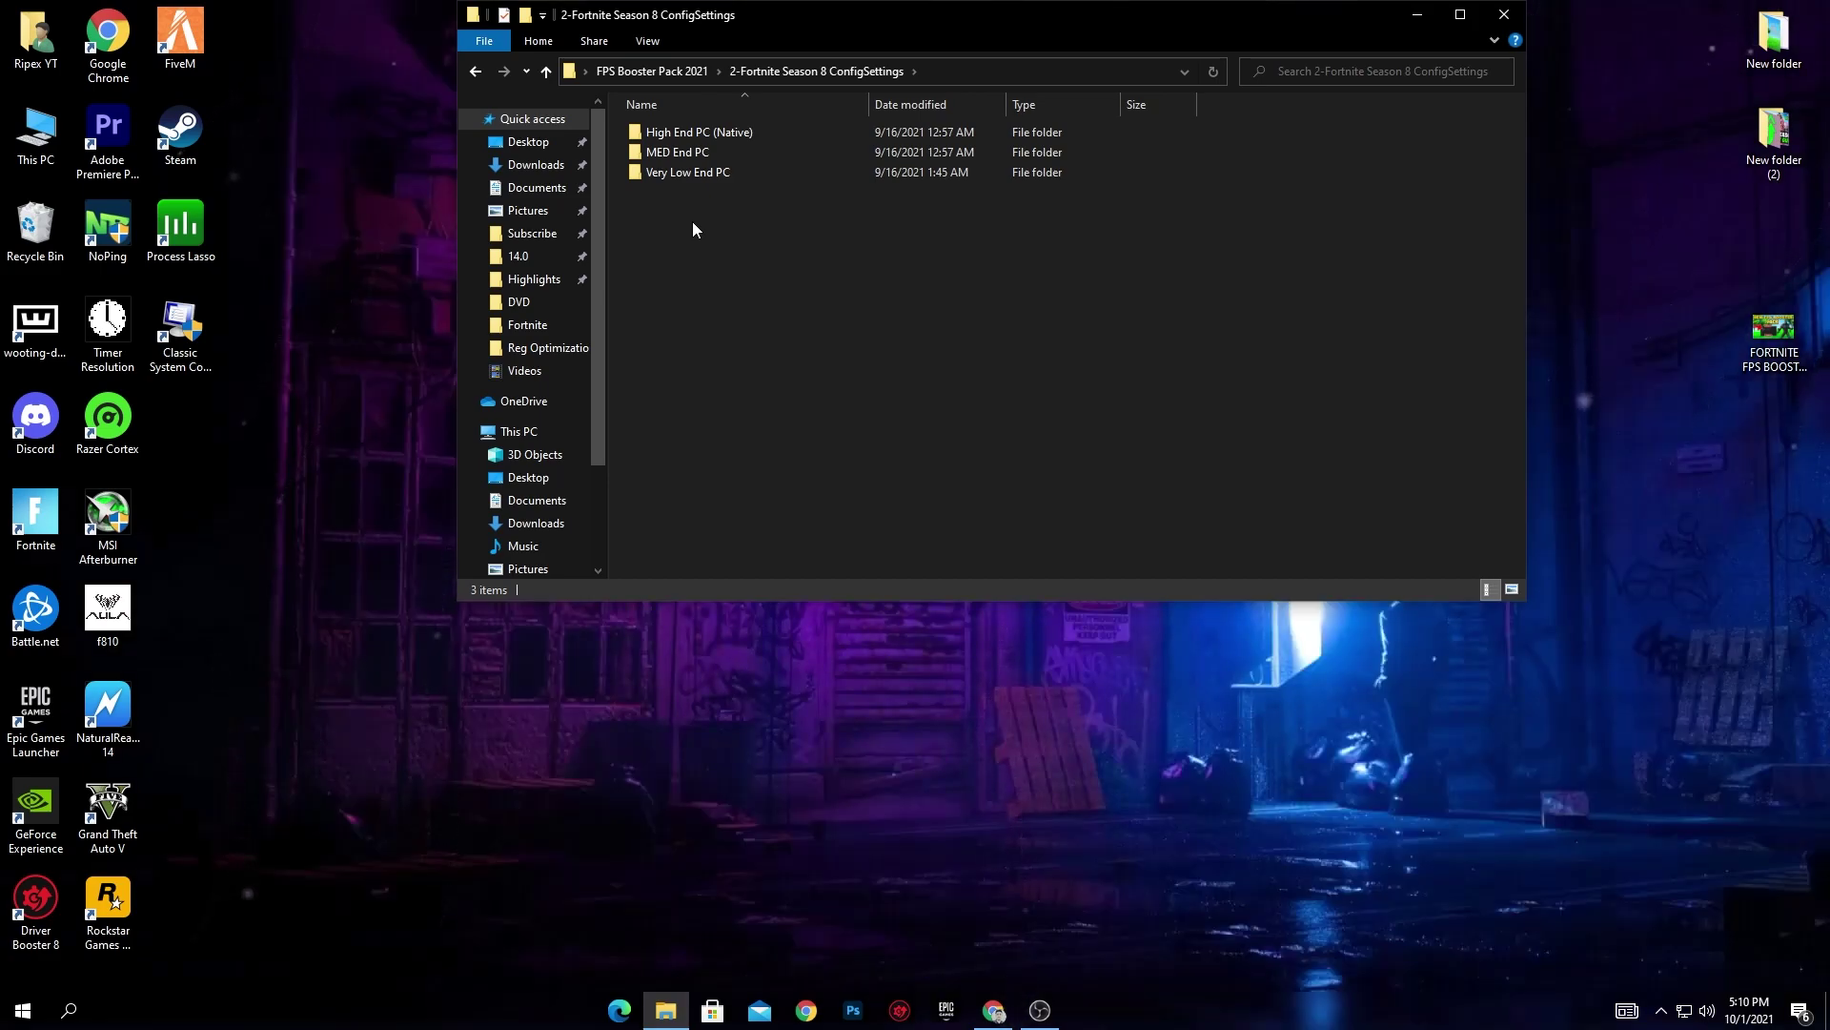
{"action": "double_click", "coordinate": [673, 172]}
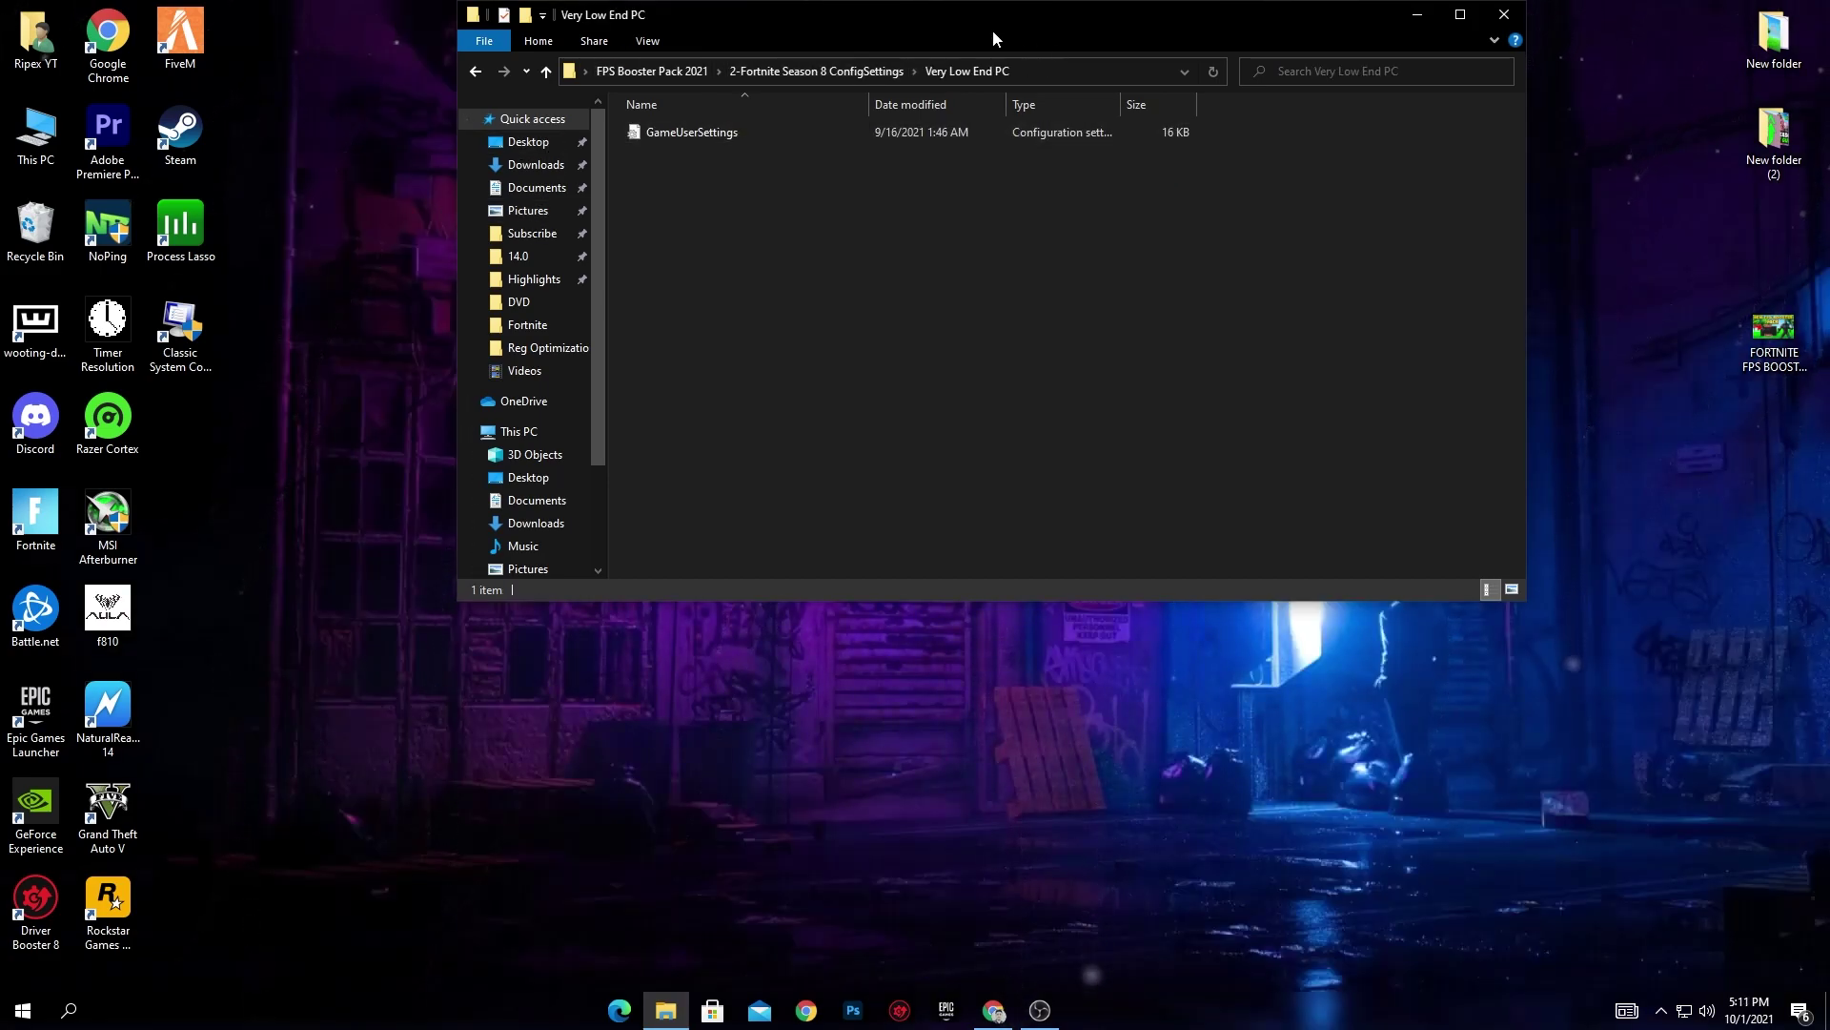
{"action": "right_click", "coordinate": [707, 124]}
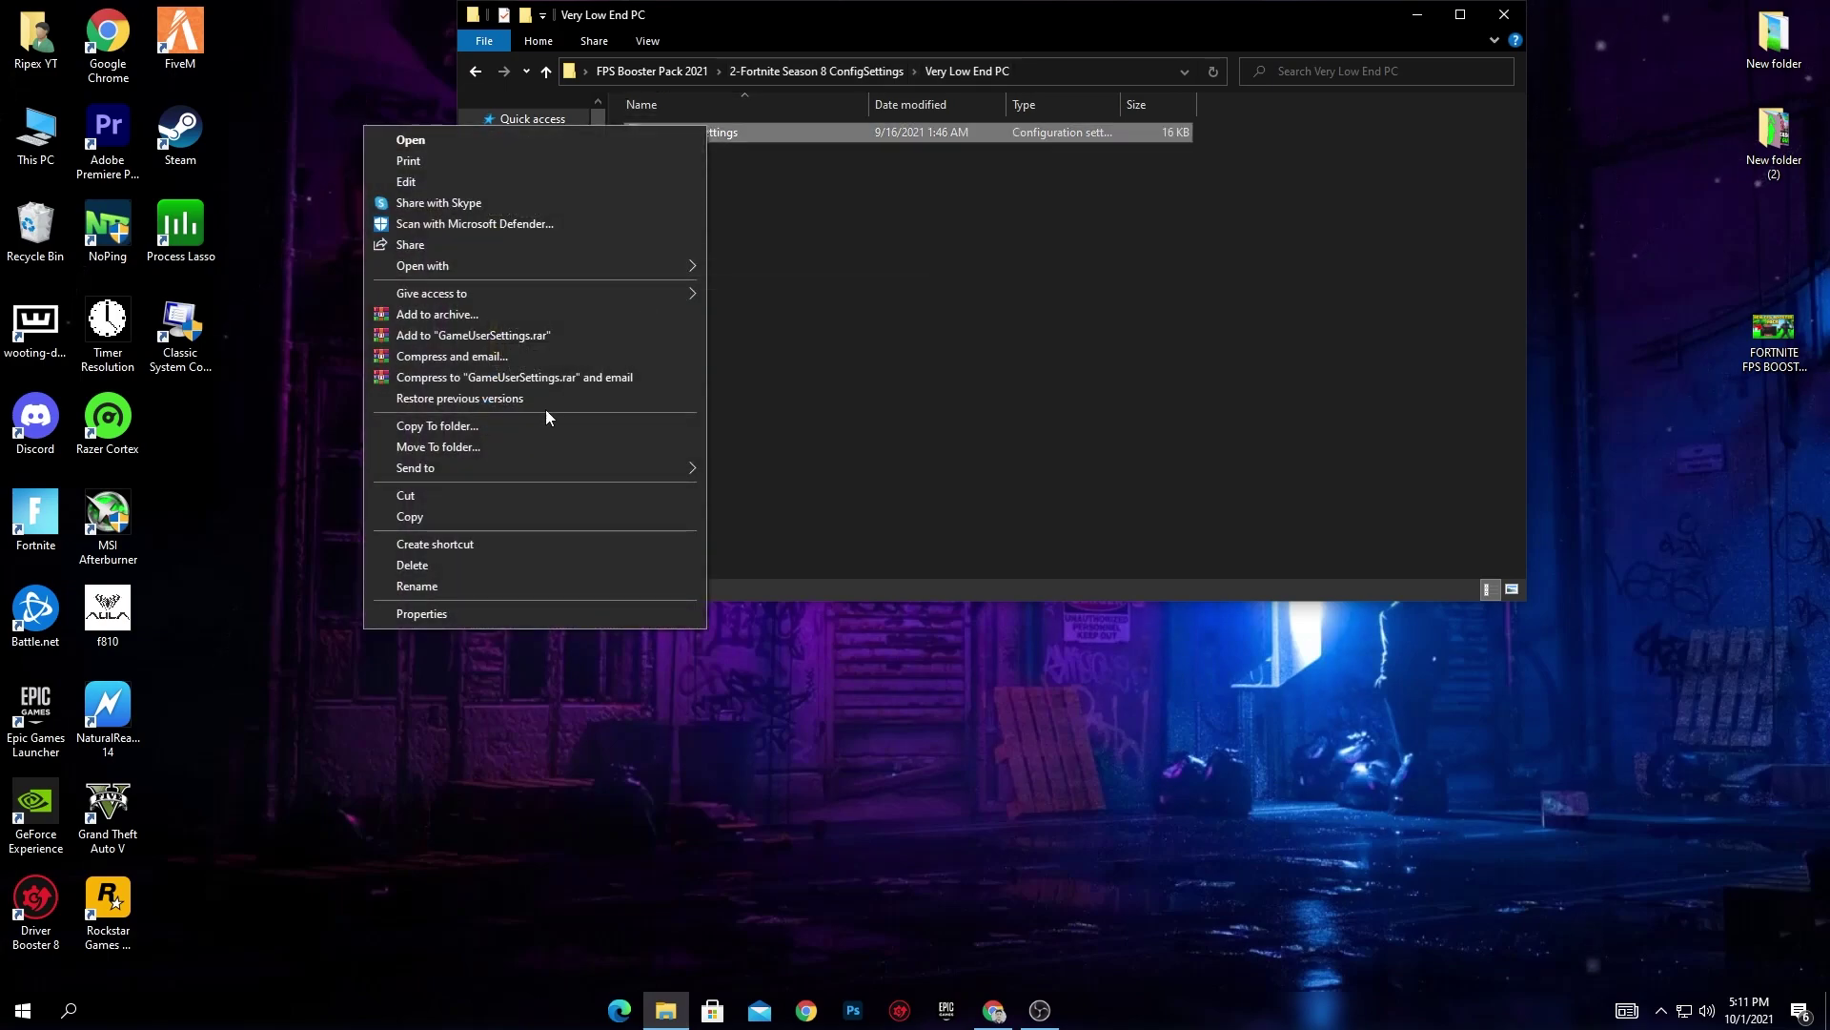
{"action": "left_click", "coordinate": [412, 517]}
Open APPDATA through the Run dialog and go to Local > FortniteGame > Saved > Config > WindowsClient.
{"action": "key", "text": "super+r"}
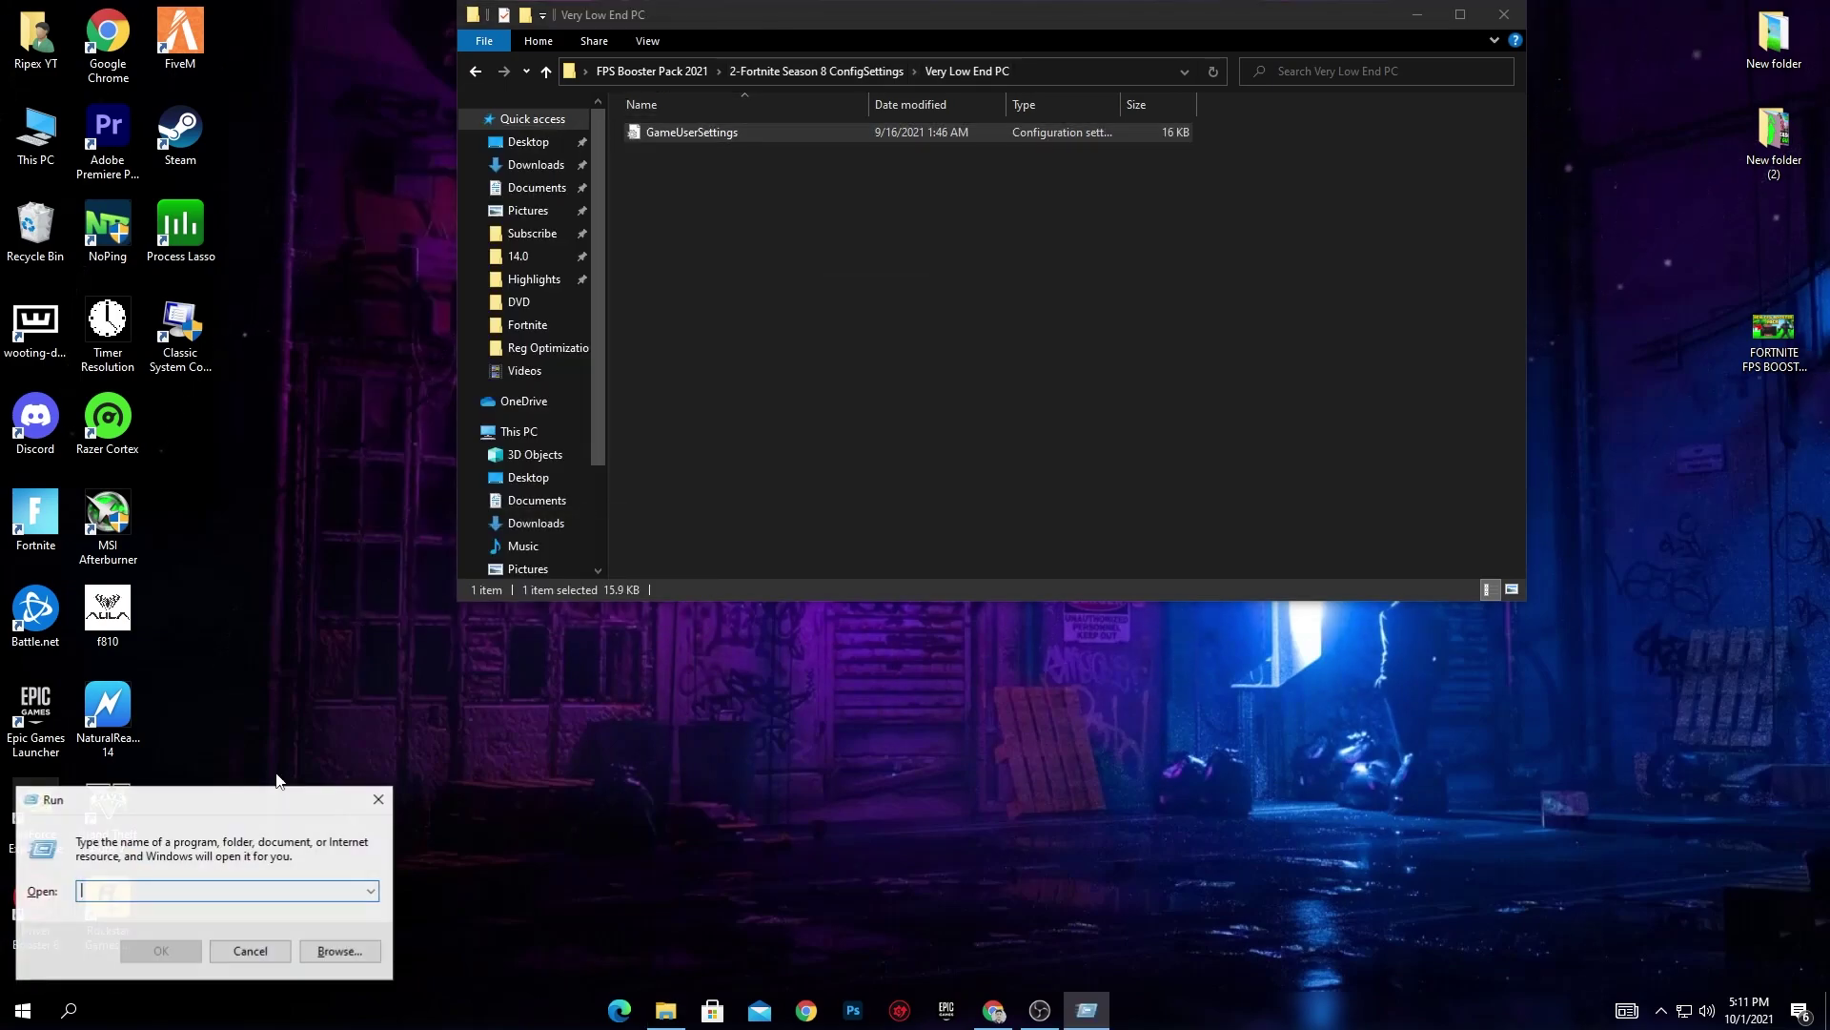
{"action": "type", "text": "APPDATA"}
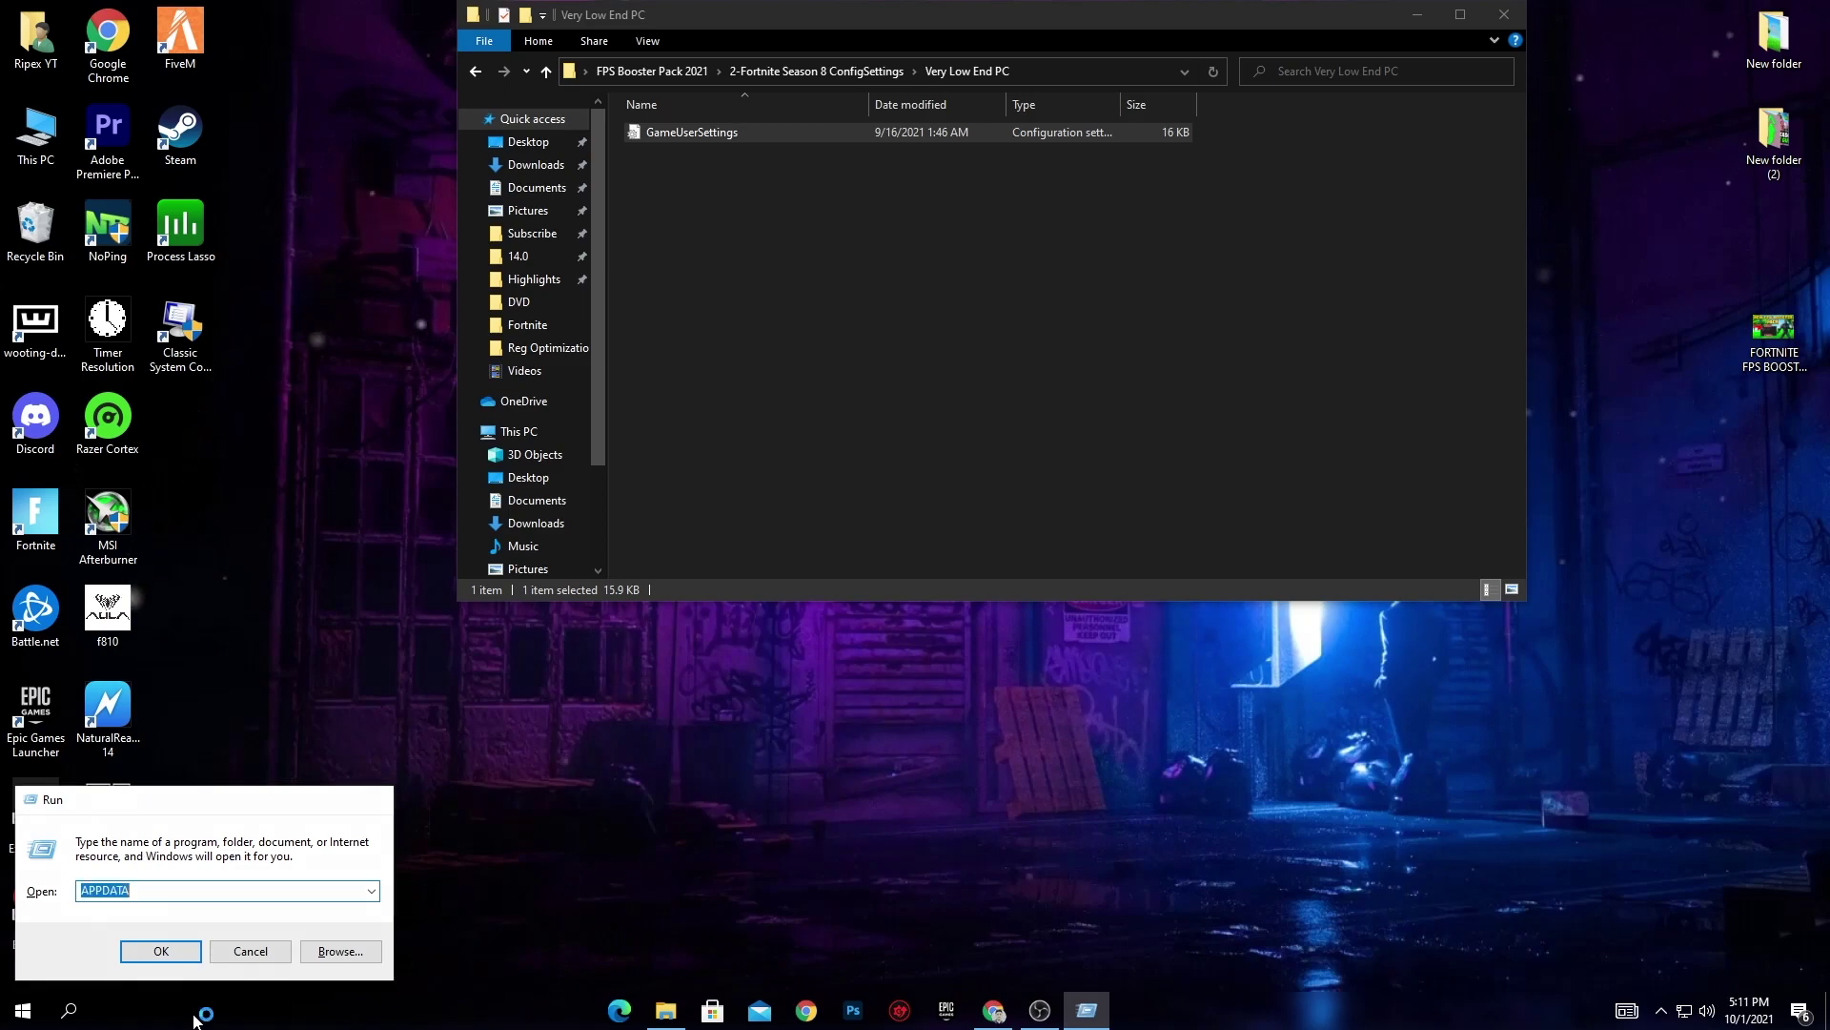
{"action": "key", "text": "Return"}
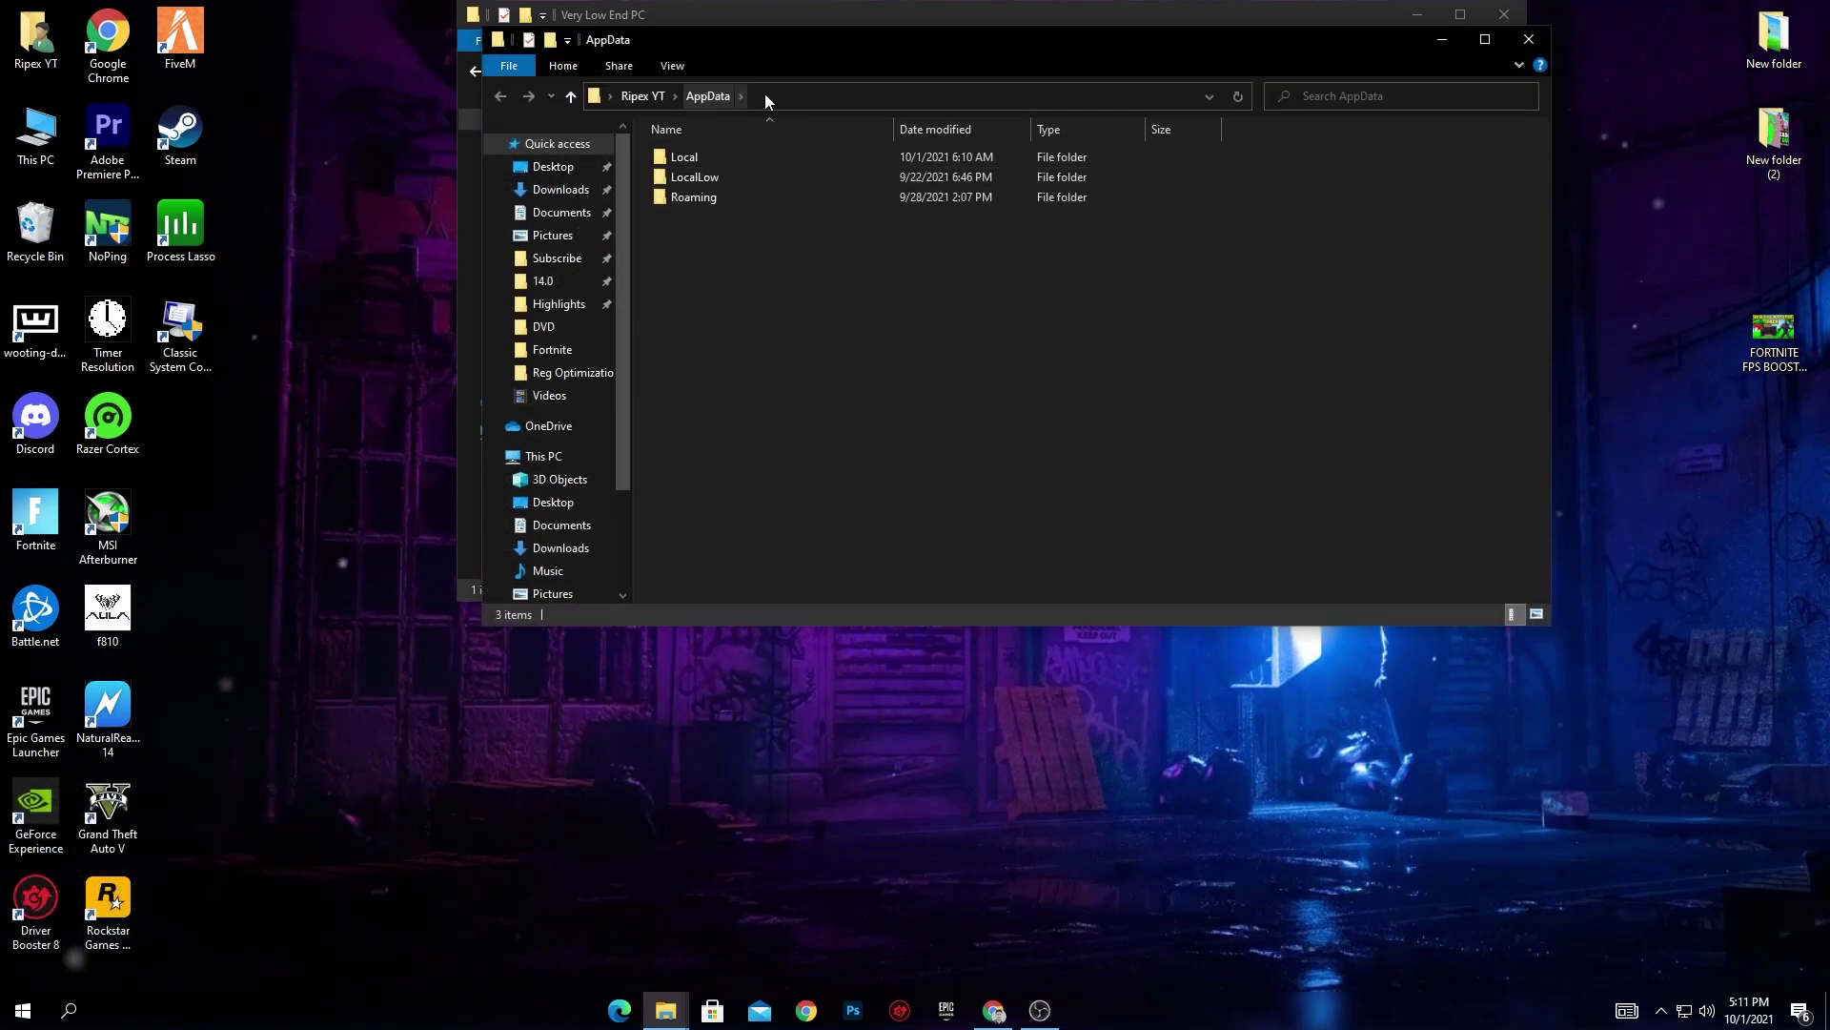
{"action": "double_click", "coordinate": [694, 157]}
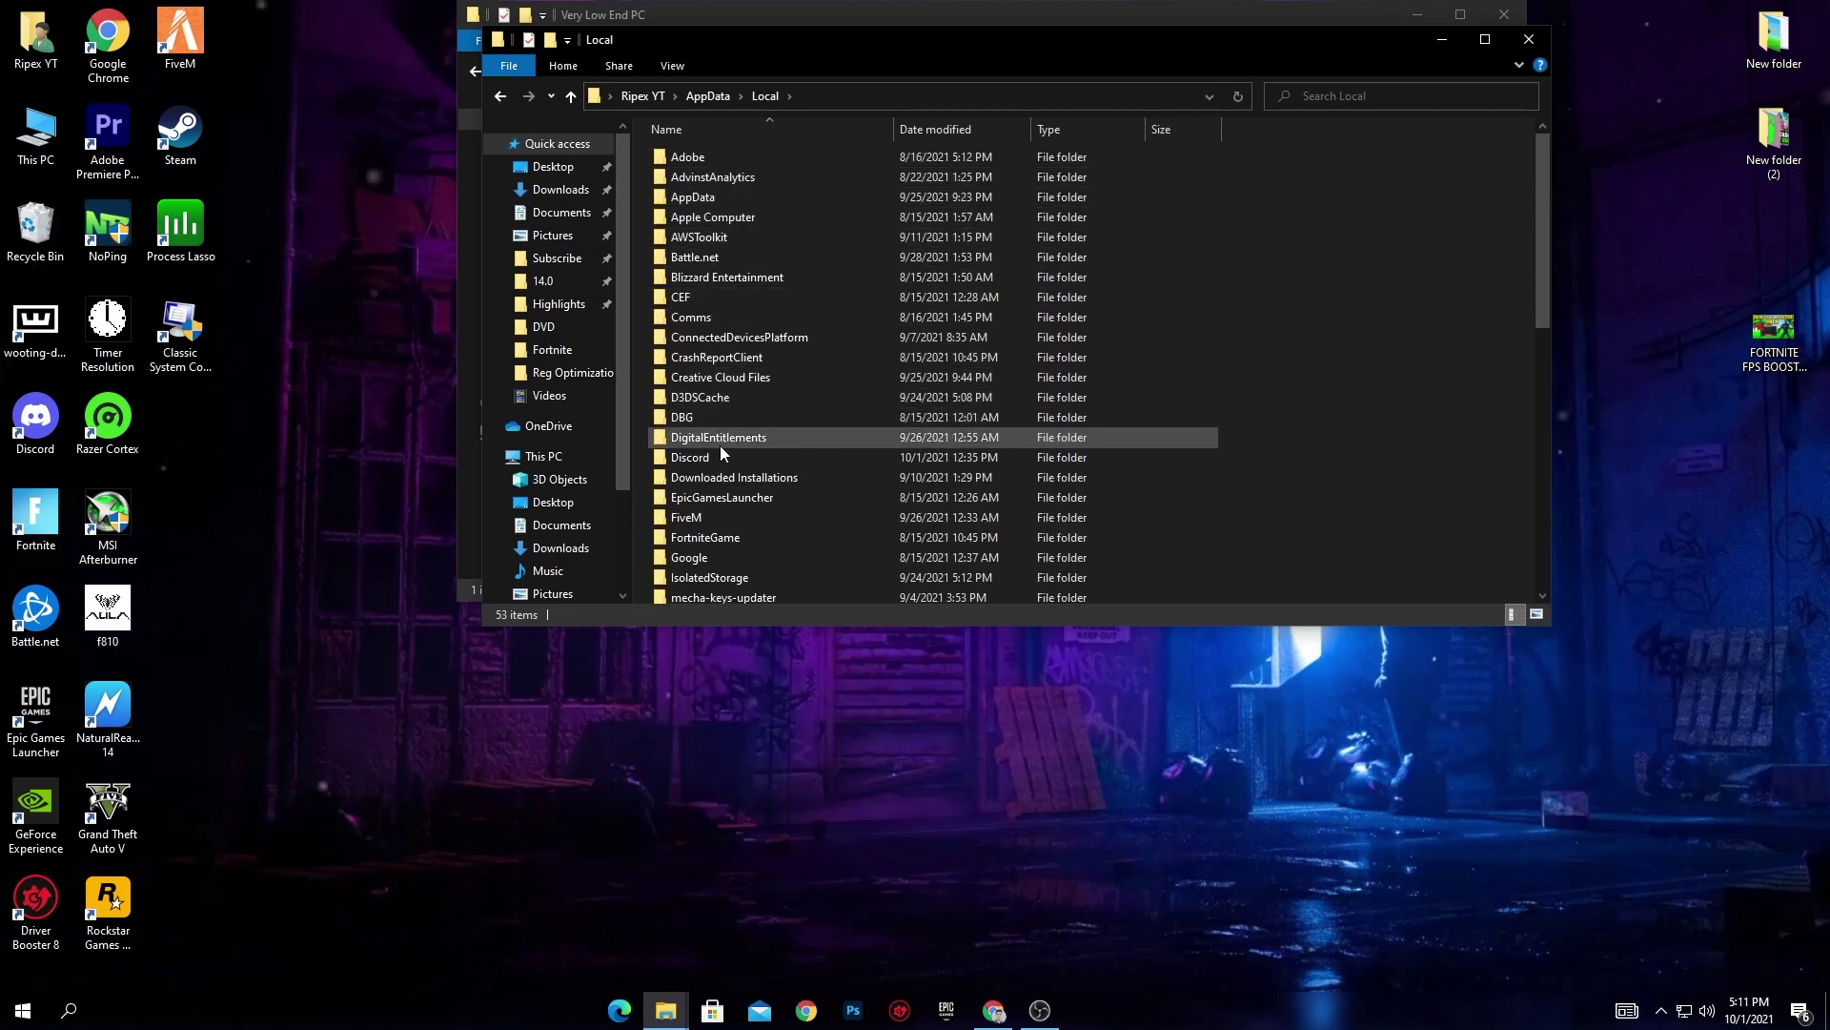
{"action": "double_click", "coordinate": [752, 540]}
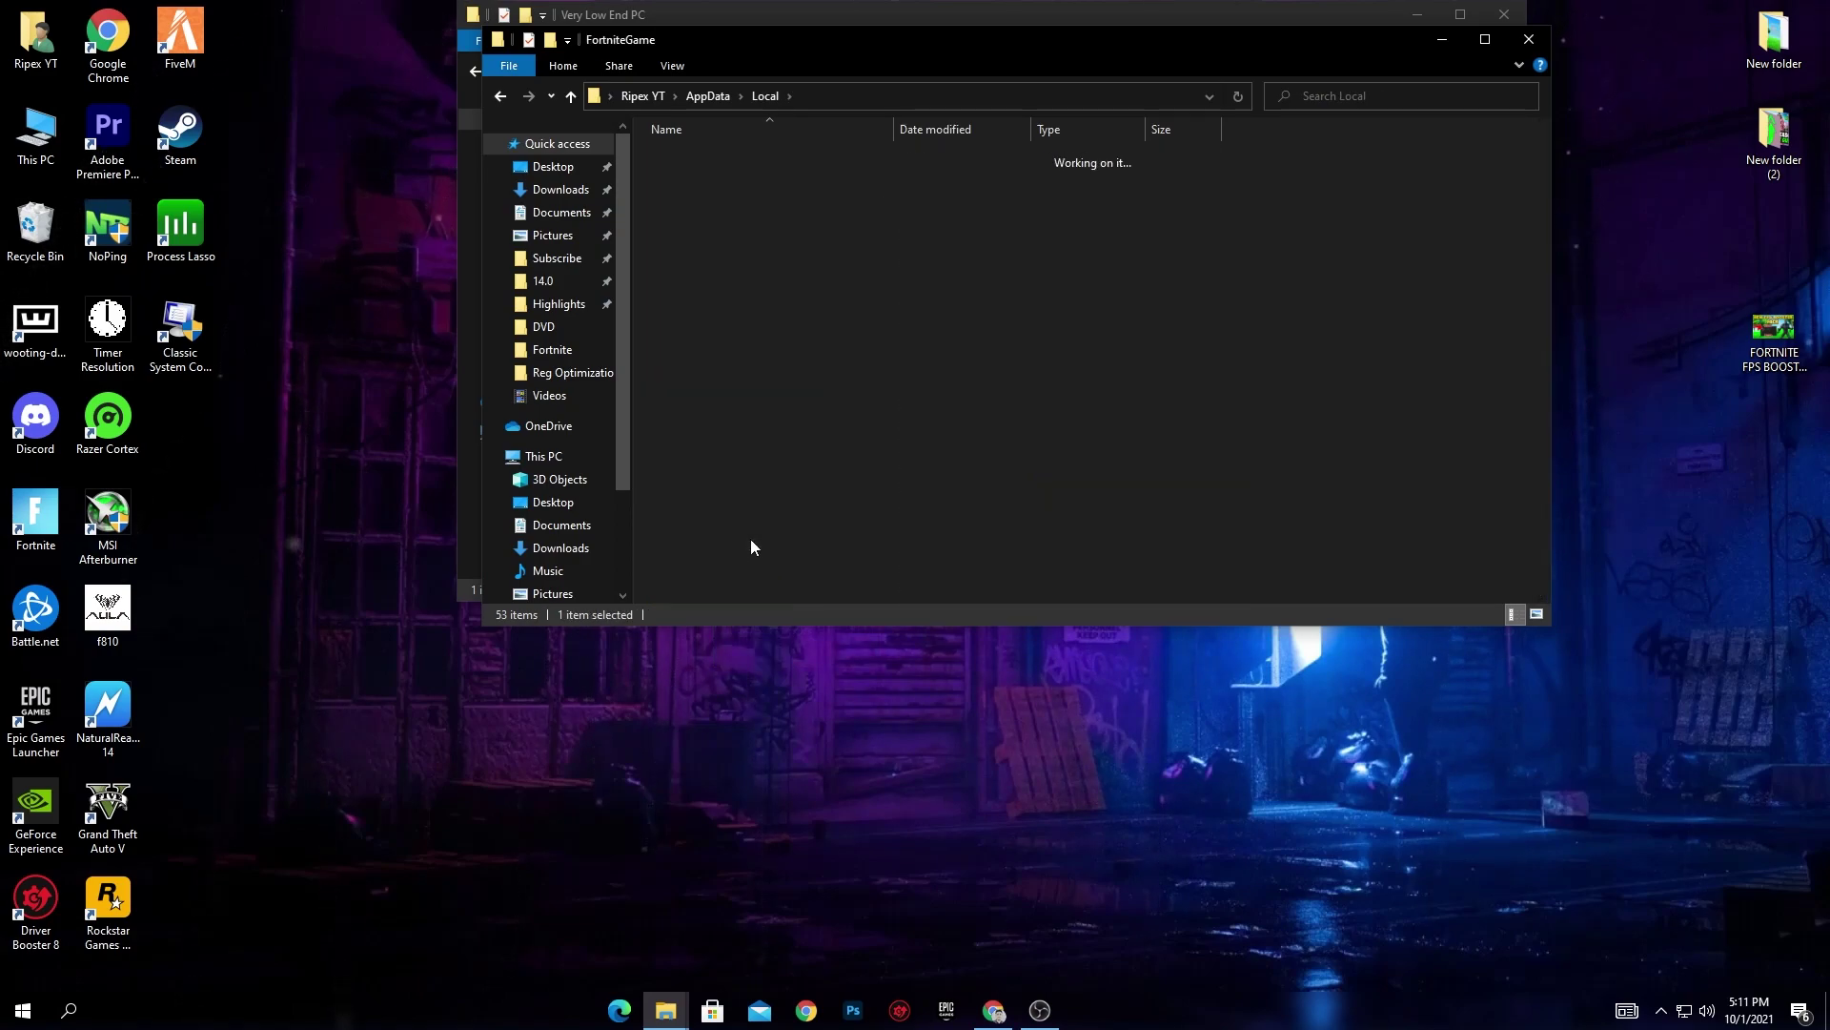
{"action": "double_click", "coordinate": [698, 157]}
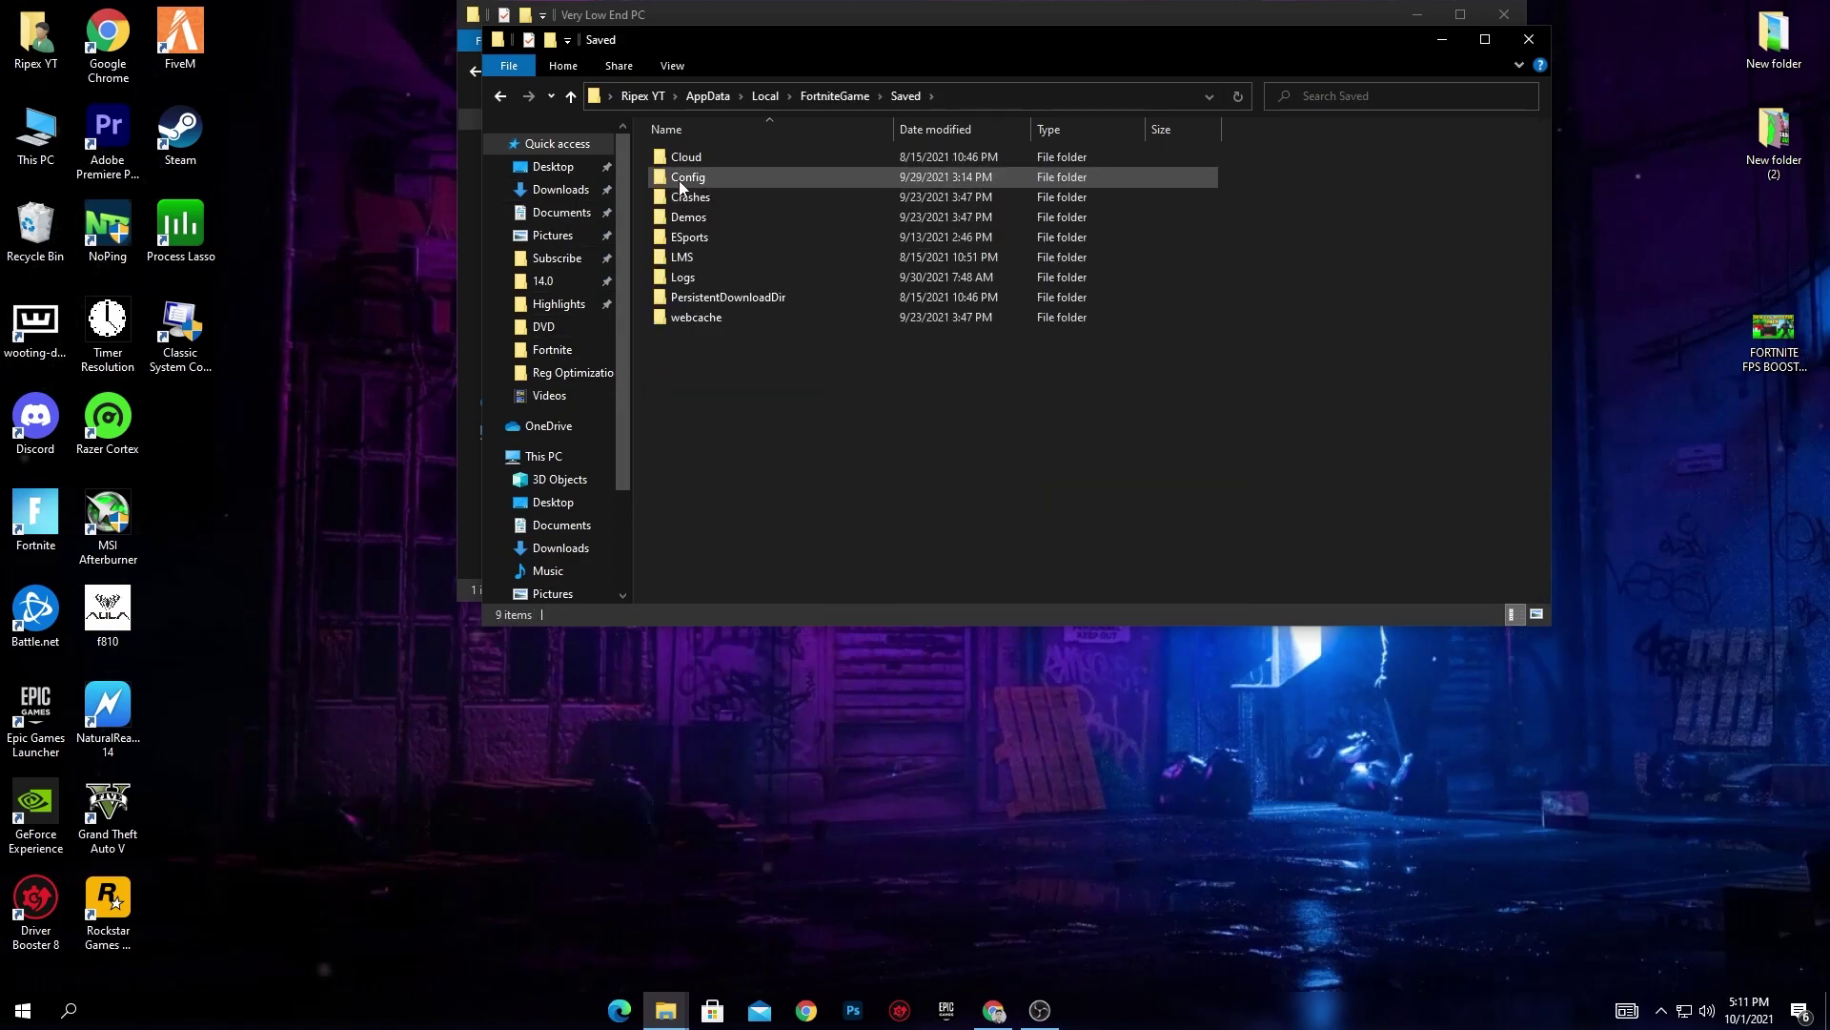
{"action": "double_click", "coordinate": [679, 178]}
{"action": "double_click", "coordinate": [710, 178]}
Paste the copied GameUserSettings file into the WindowsClient folder, replacing any existing copy, and close that folder window.
{"action": "right_click", "coordinate": [749, 239]}
{"action": "left_click", "coordinate": [648, 370]}
{"action": "left_click", "coordinate": [917, 381]}
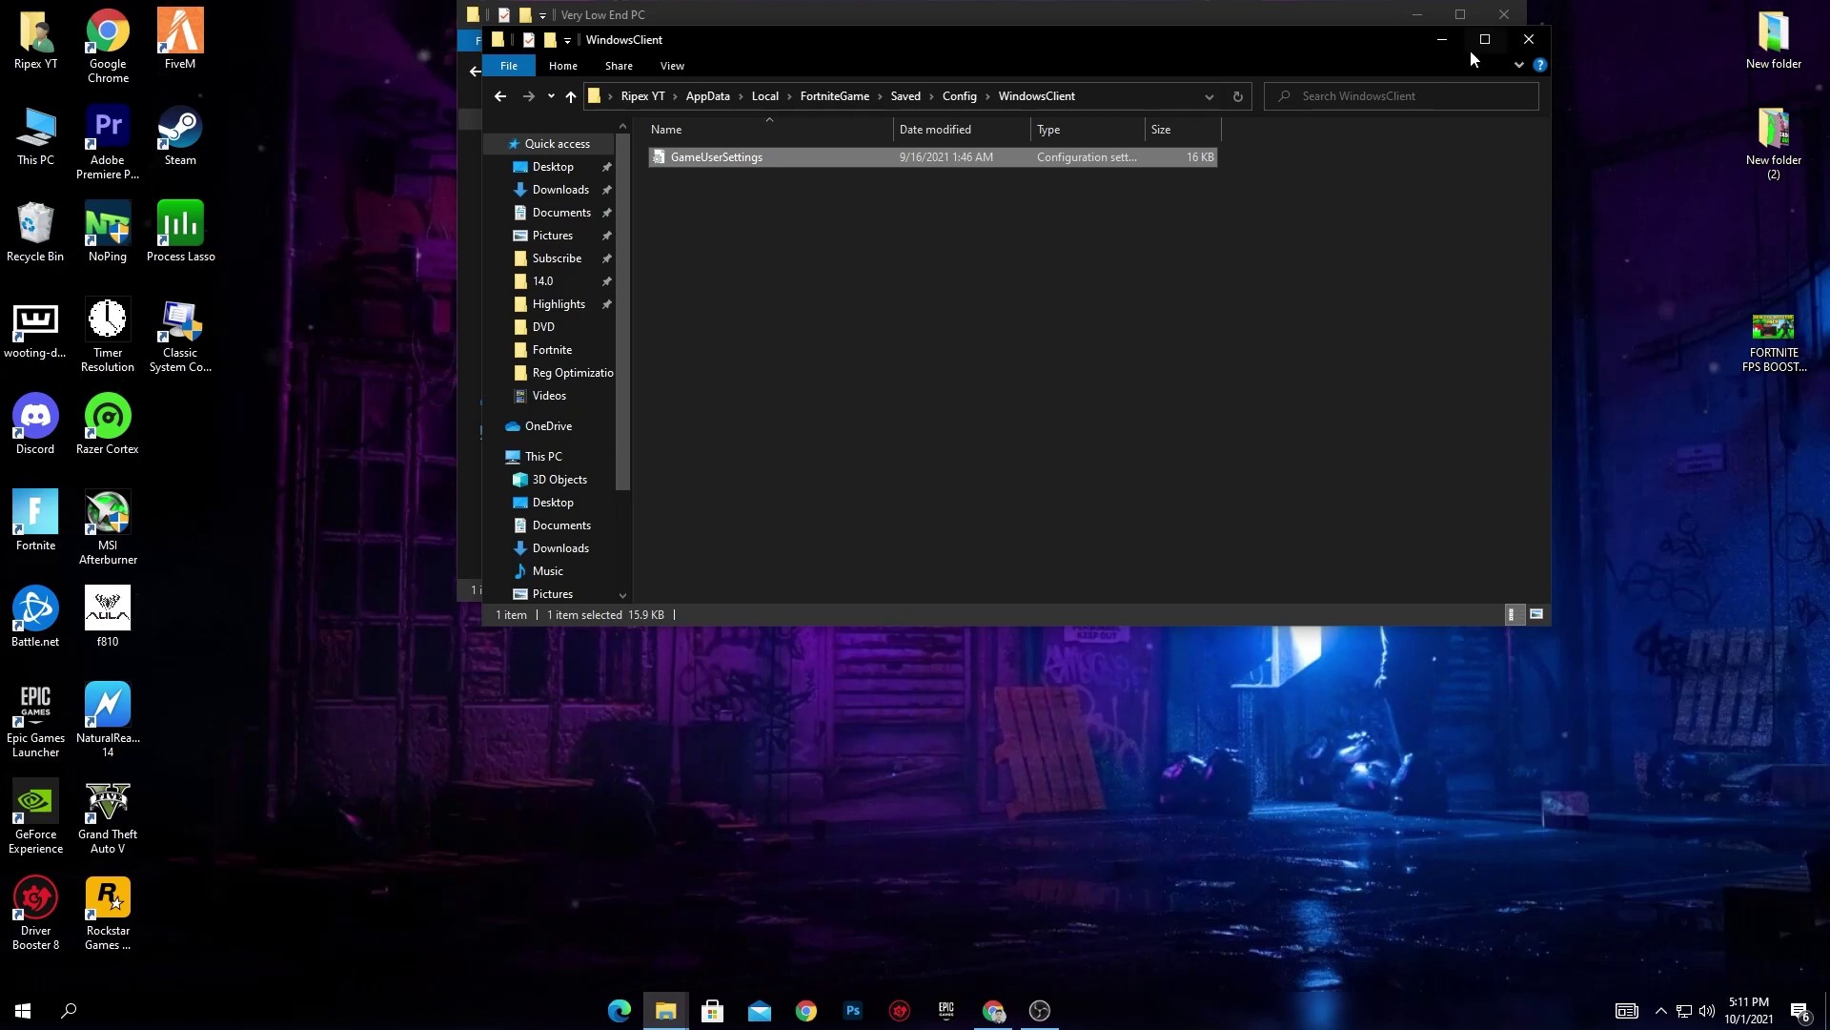
{"action": "left_click", "coordinate": [1516, 40]}
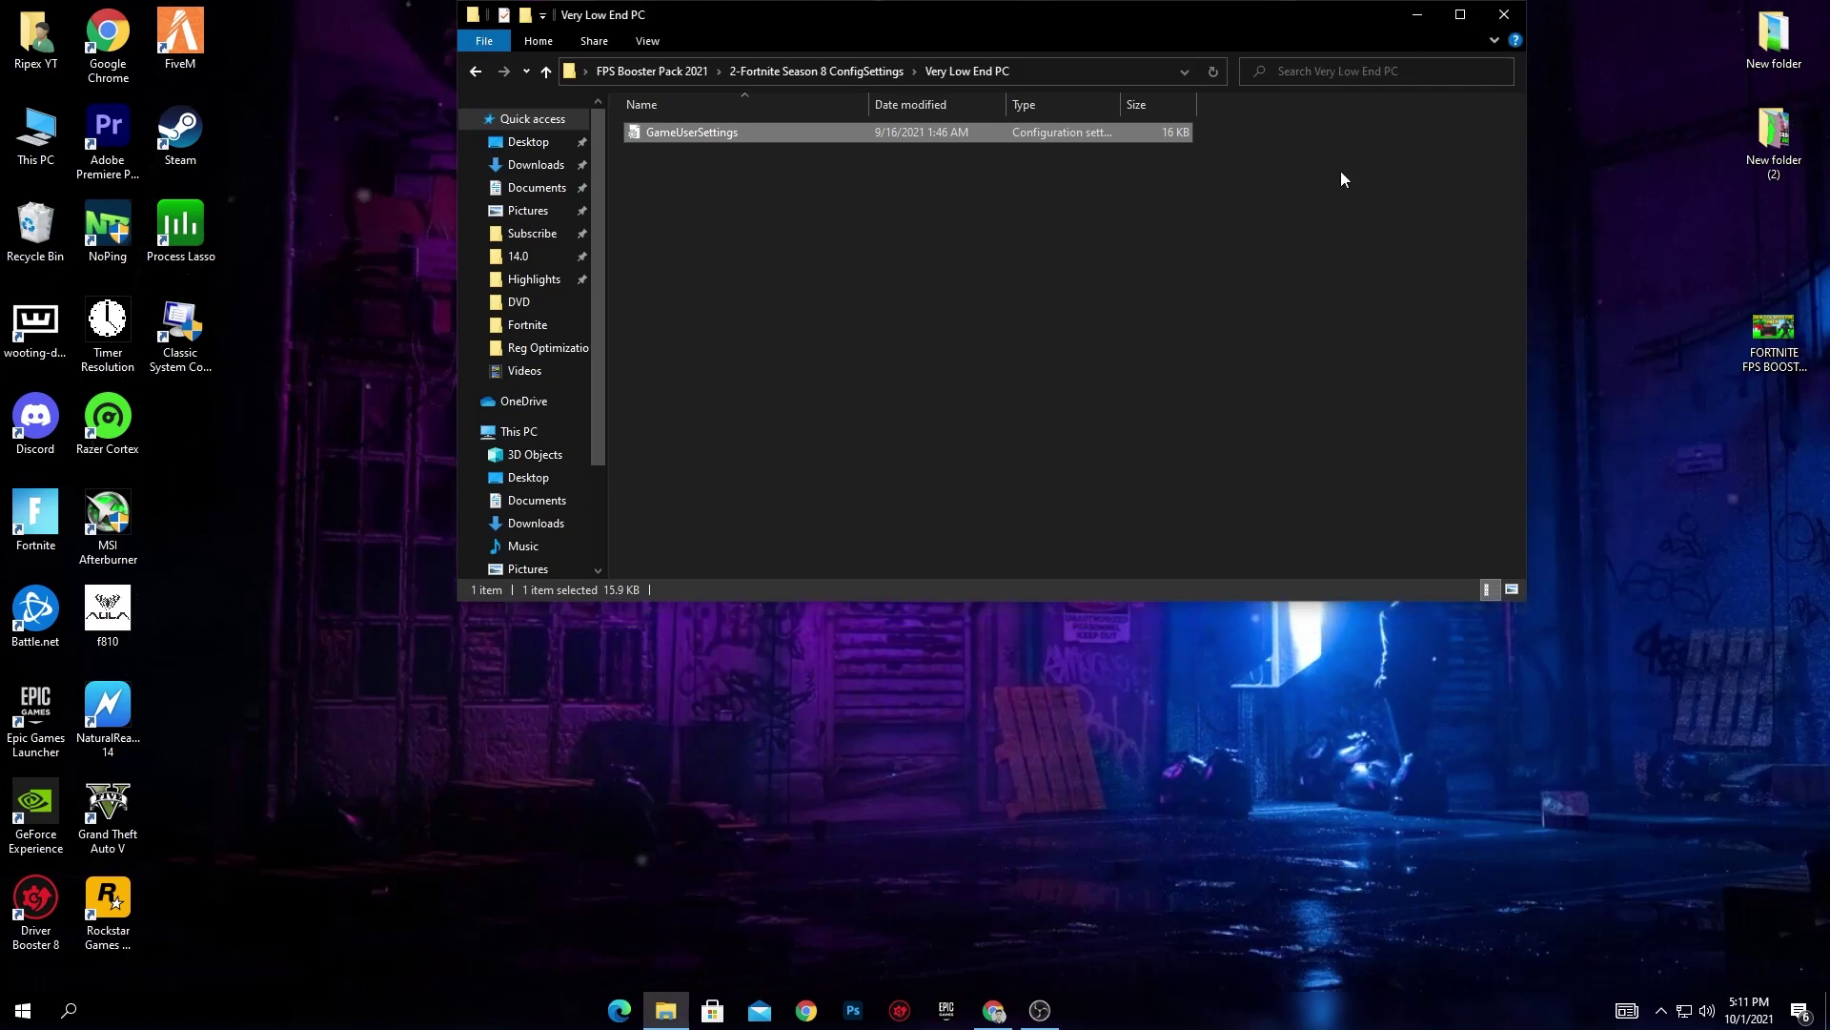
Launch Classic System Configuration from the FPS Booster Pack 2021 folder and approve the elevation request.
{"action": "left_click", "coordinate": [671, 76]}
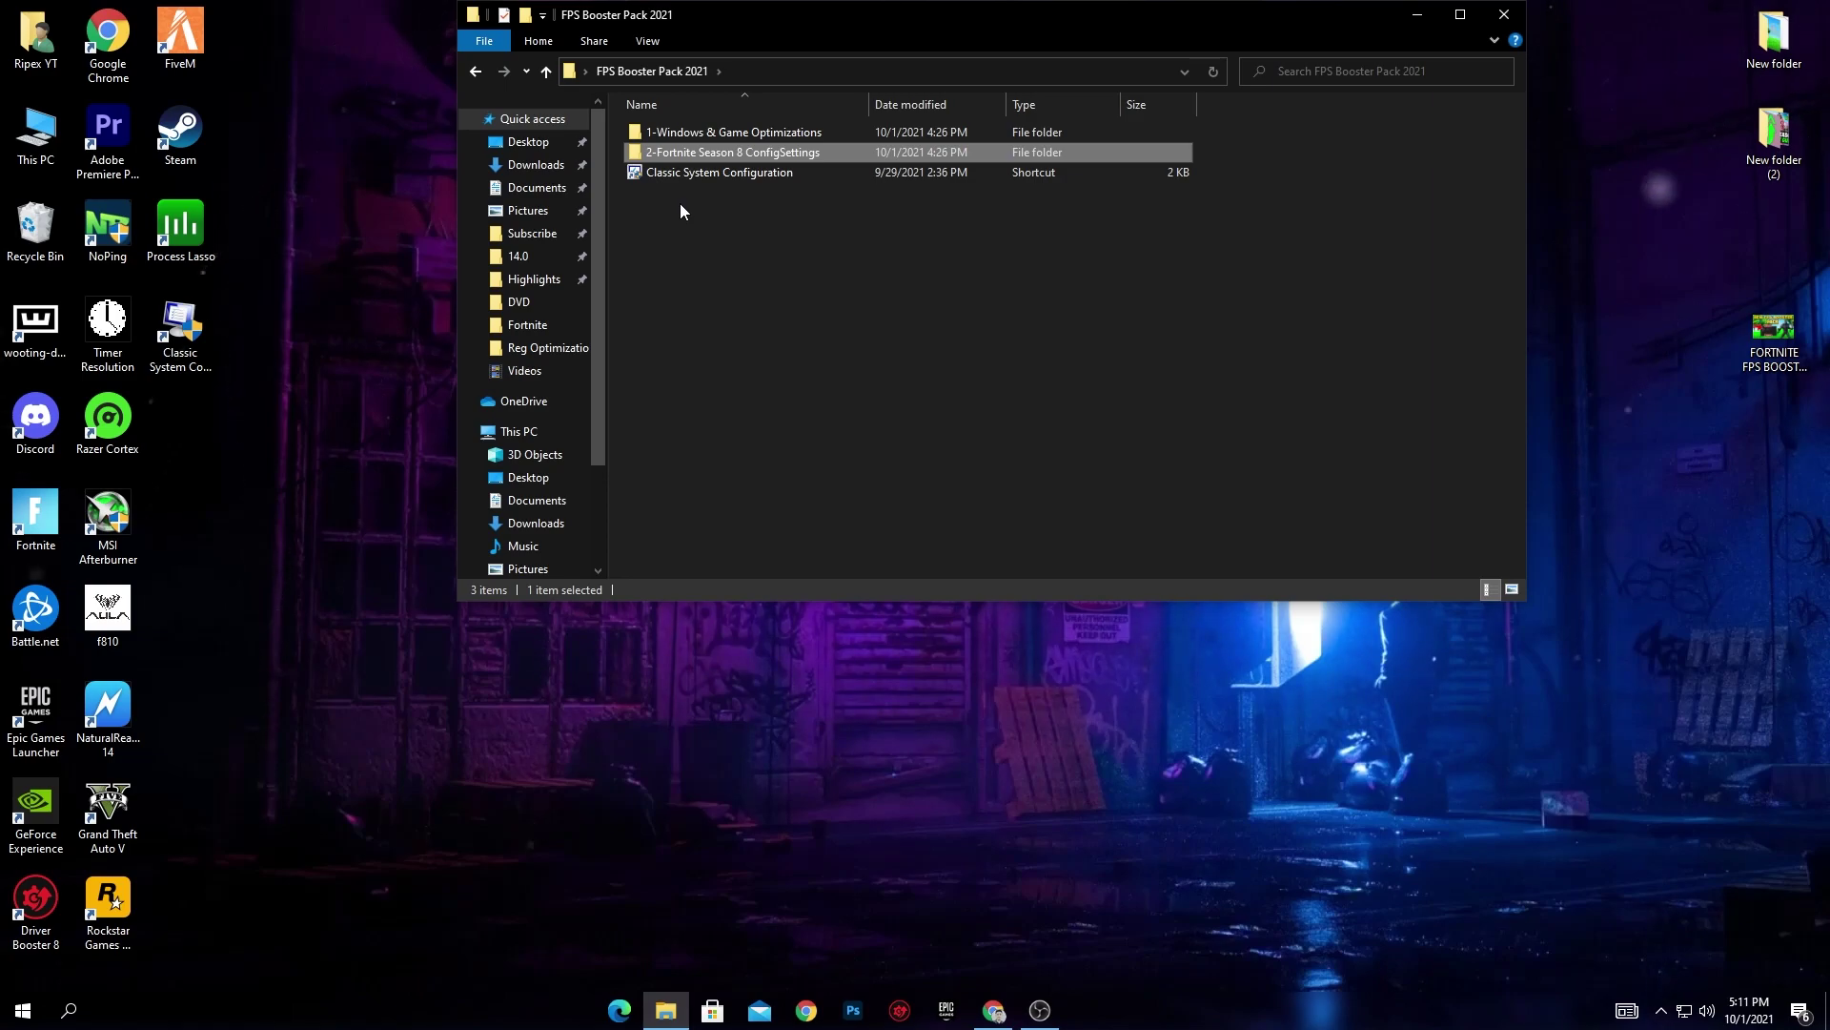
{"action": "double_click", "coordinate": [679, 172]}
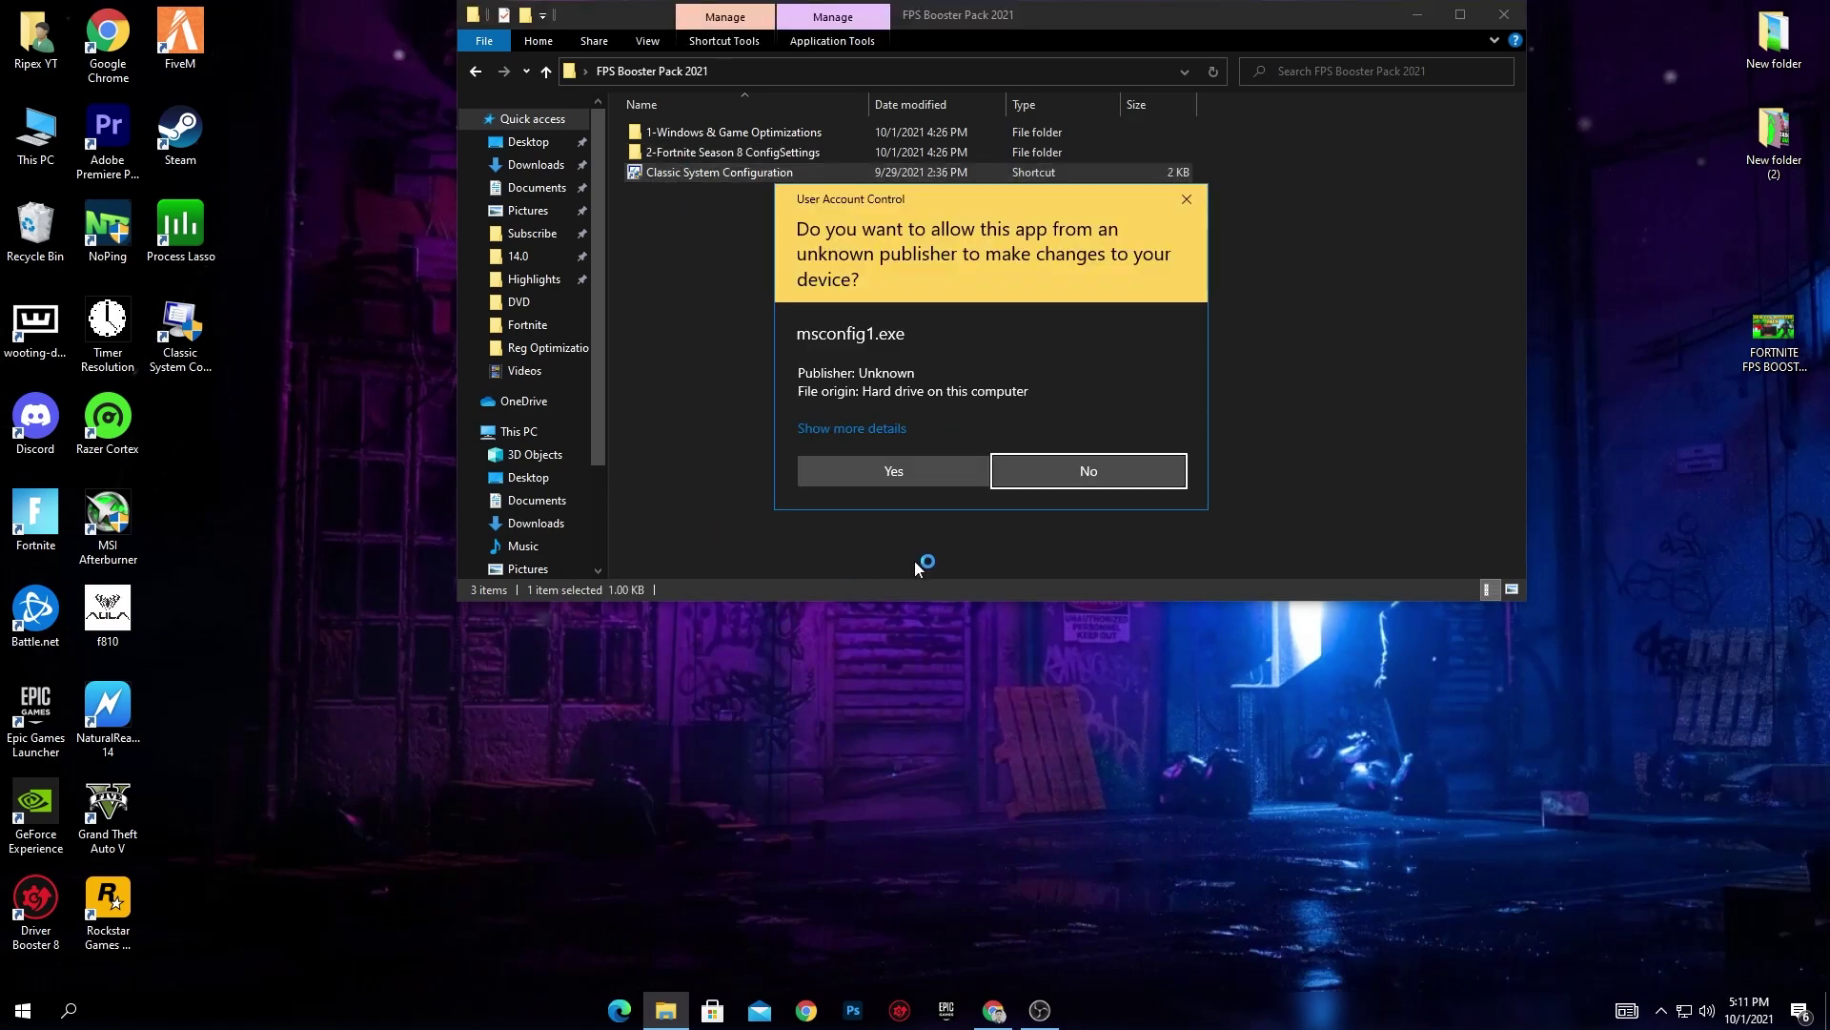
{"action": "left_click", "coordinate": [885, 473]}
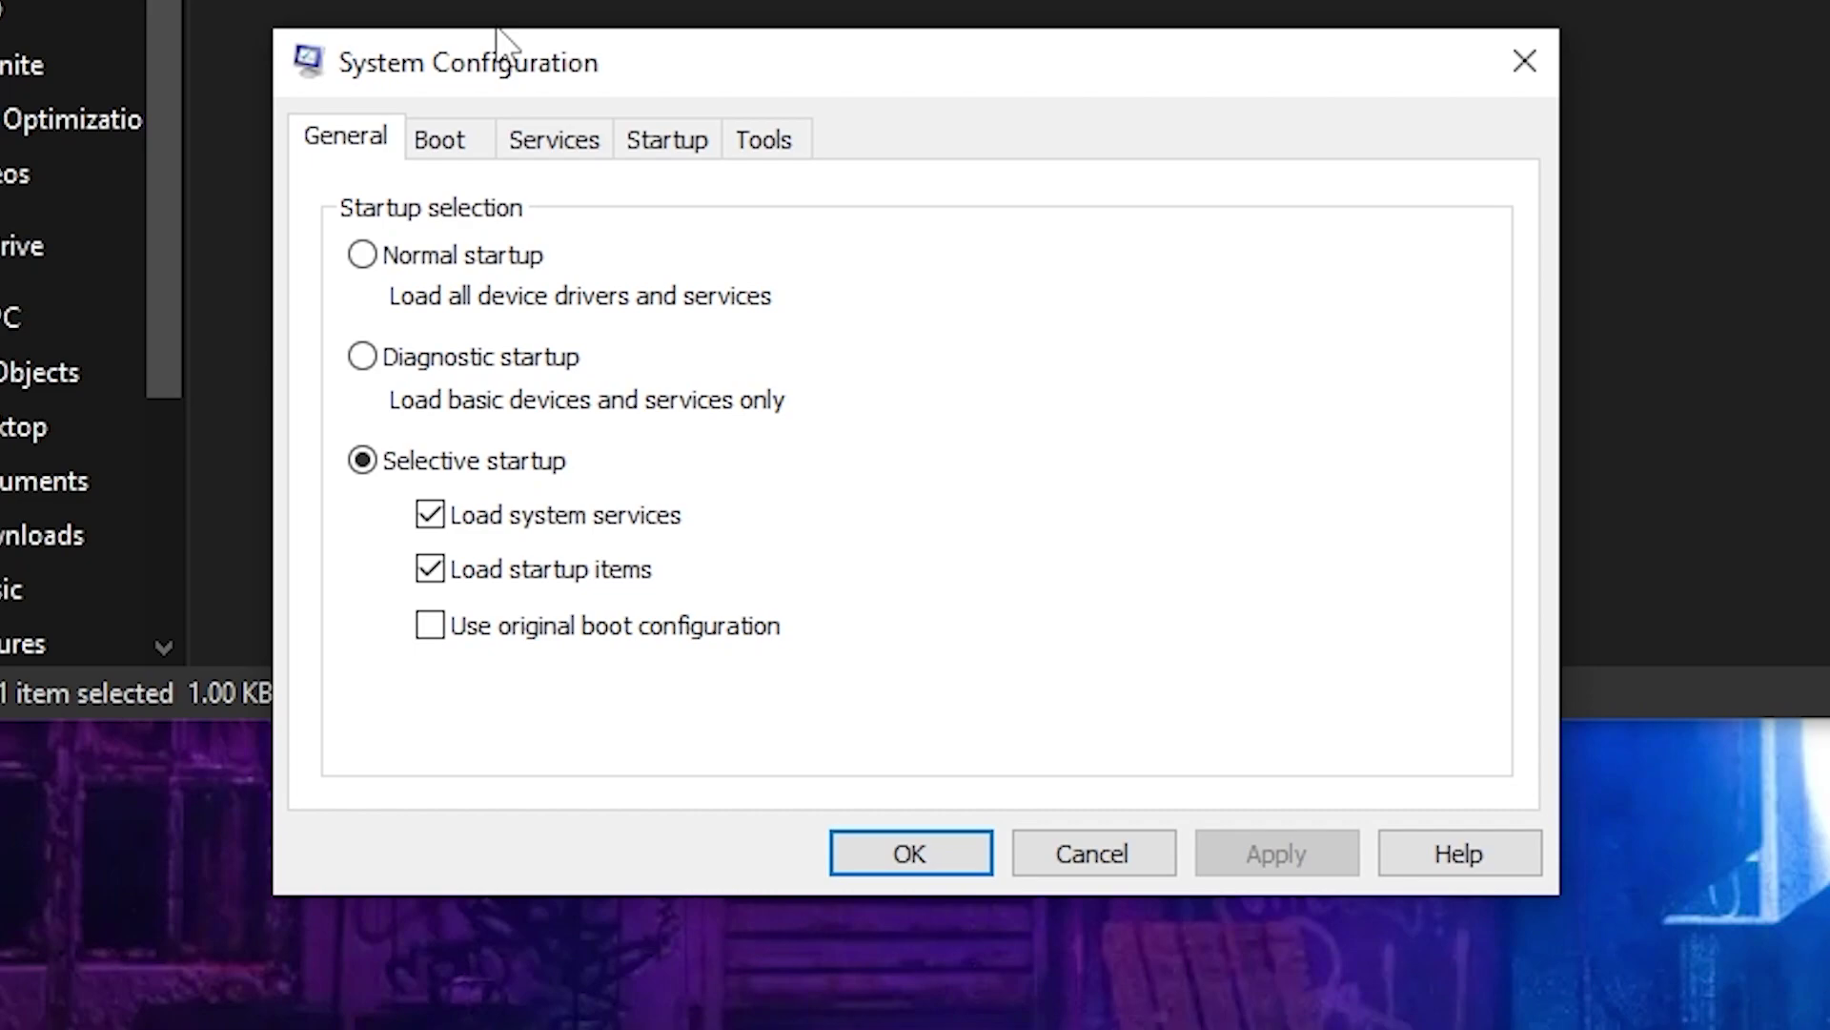
In the advanced boot options of System Configuration, set the number of processors to 8 and enable maximum memory at 16384.
{"action": "left_click", "coordinate": [448, 143]}
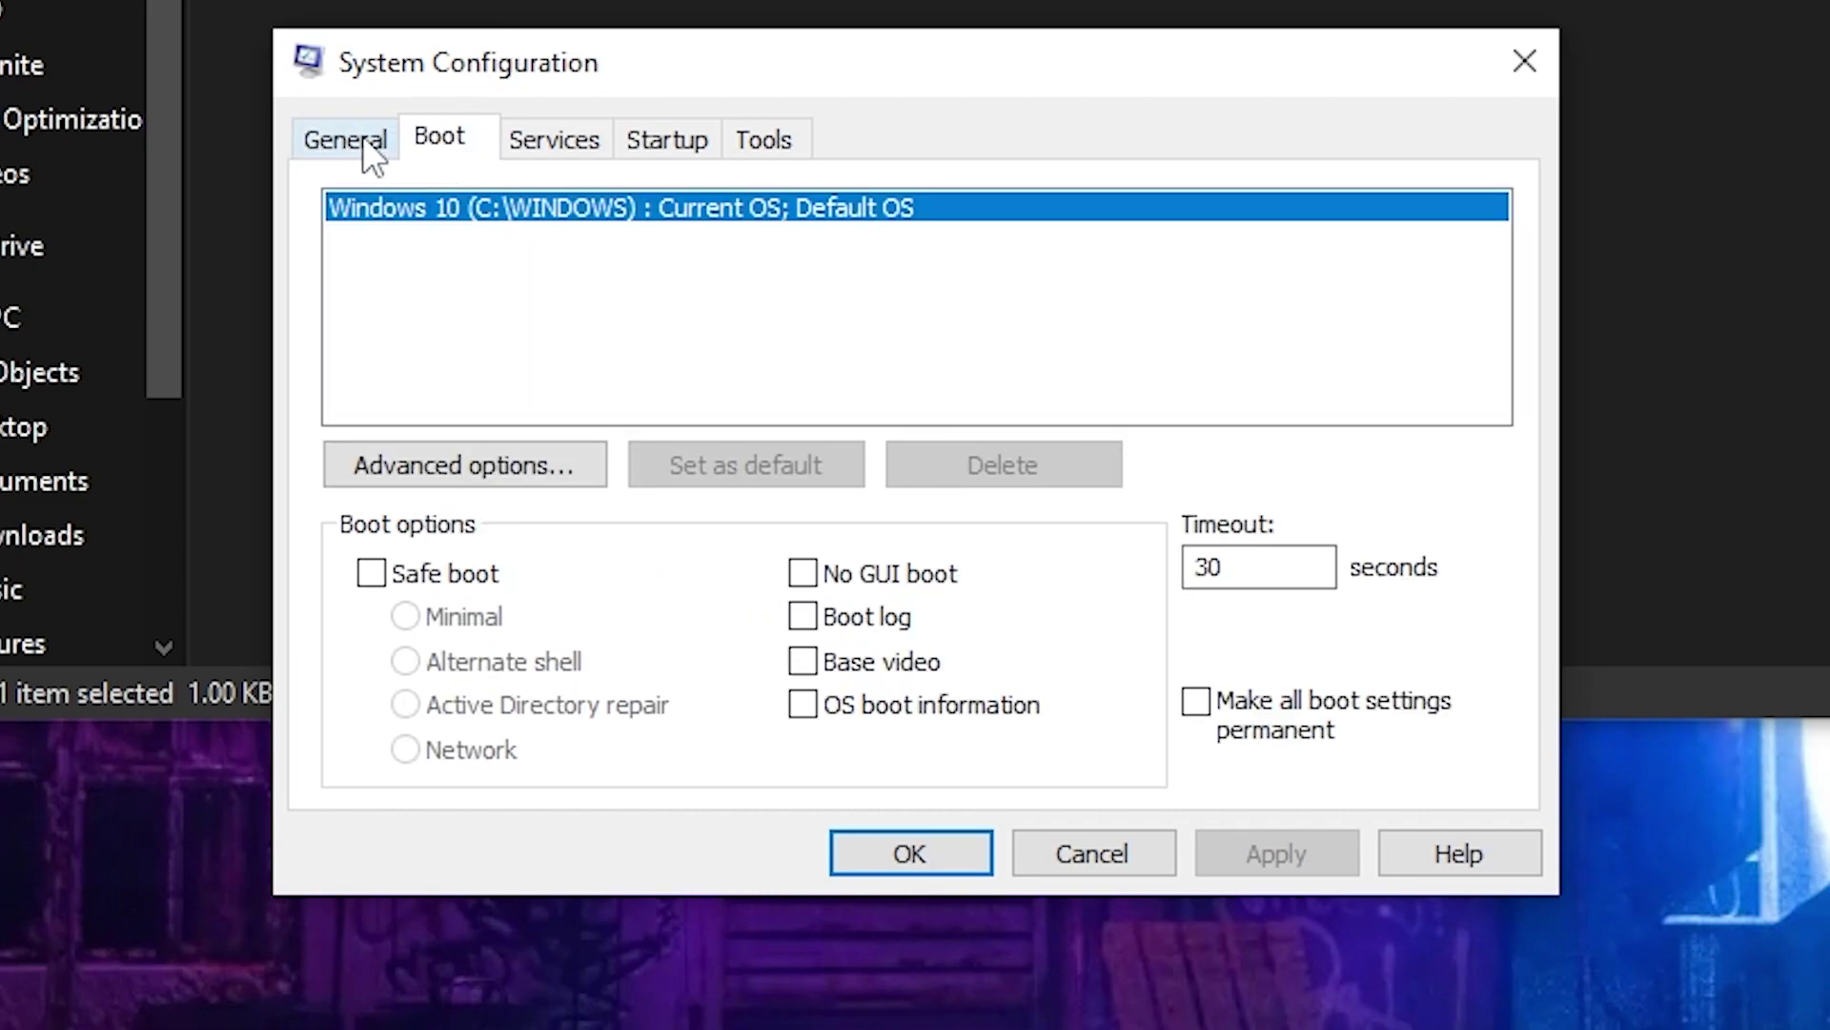
{"action": "left_click", "coordinate": [496, 465]}
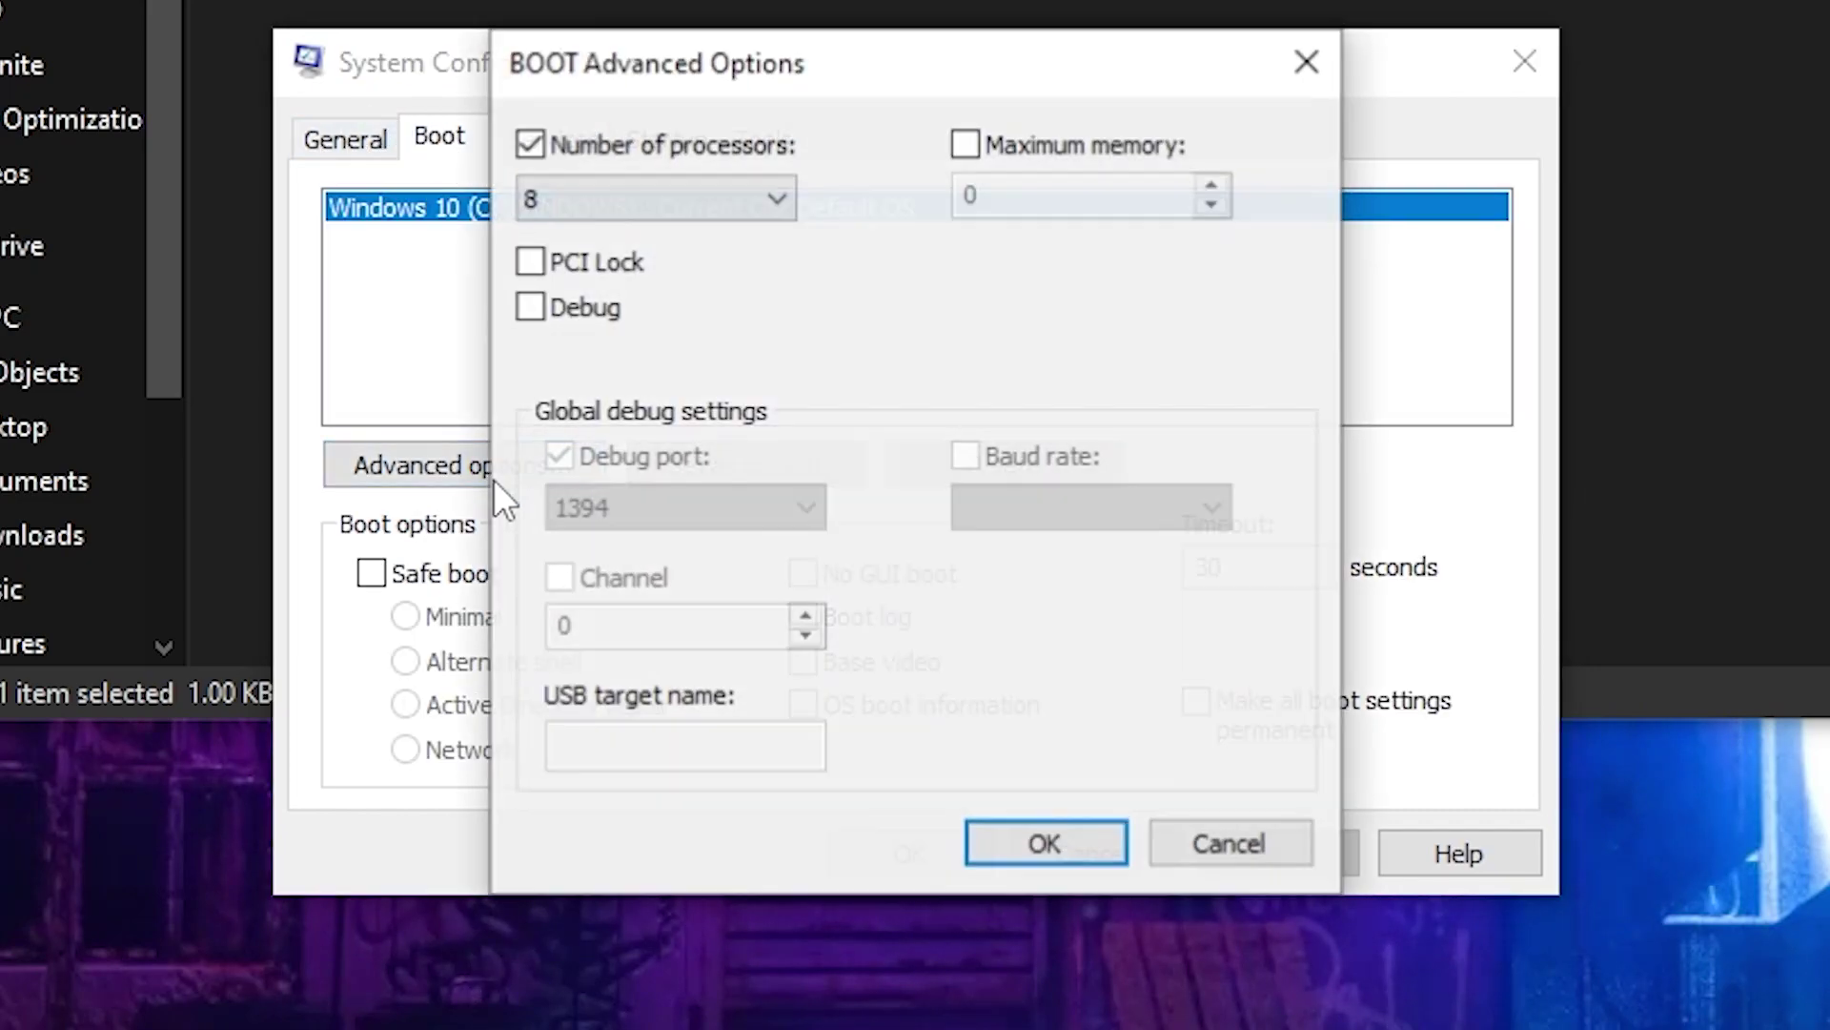
{"action": "left_click", "coordinate": [555, 146]}
{"action": "left_click", "coordinate": [559, 147]}
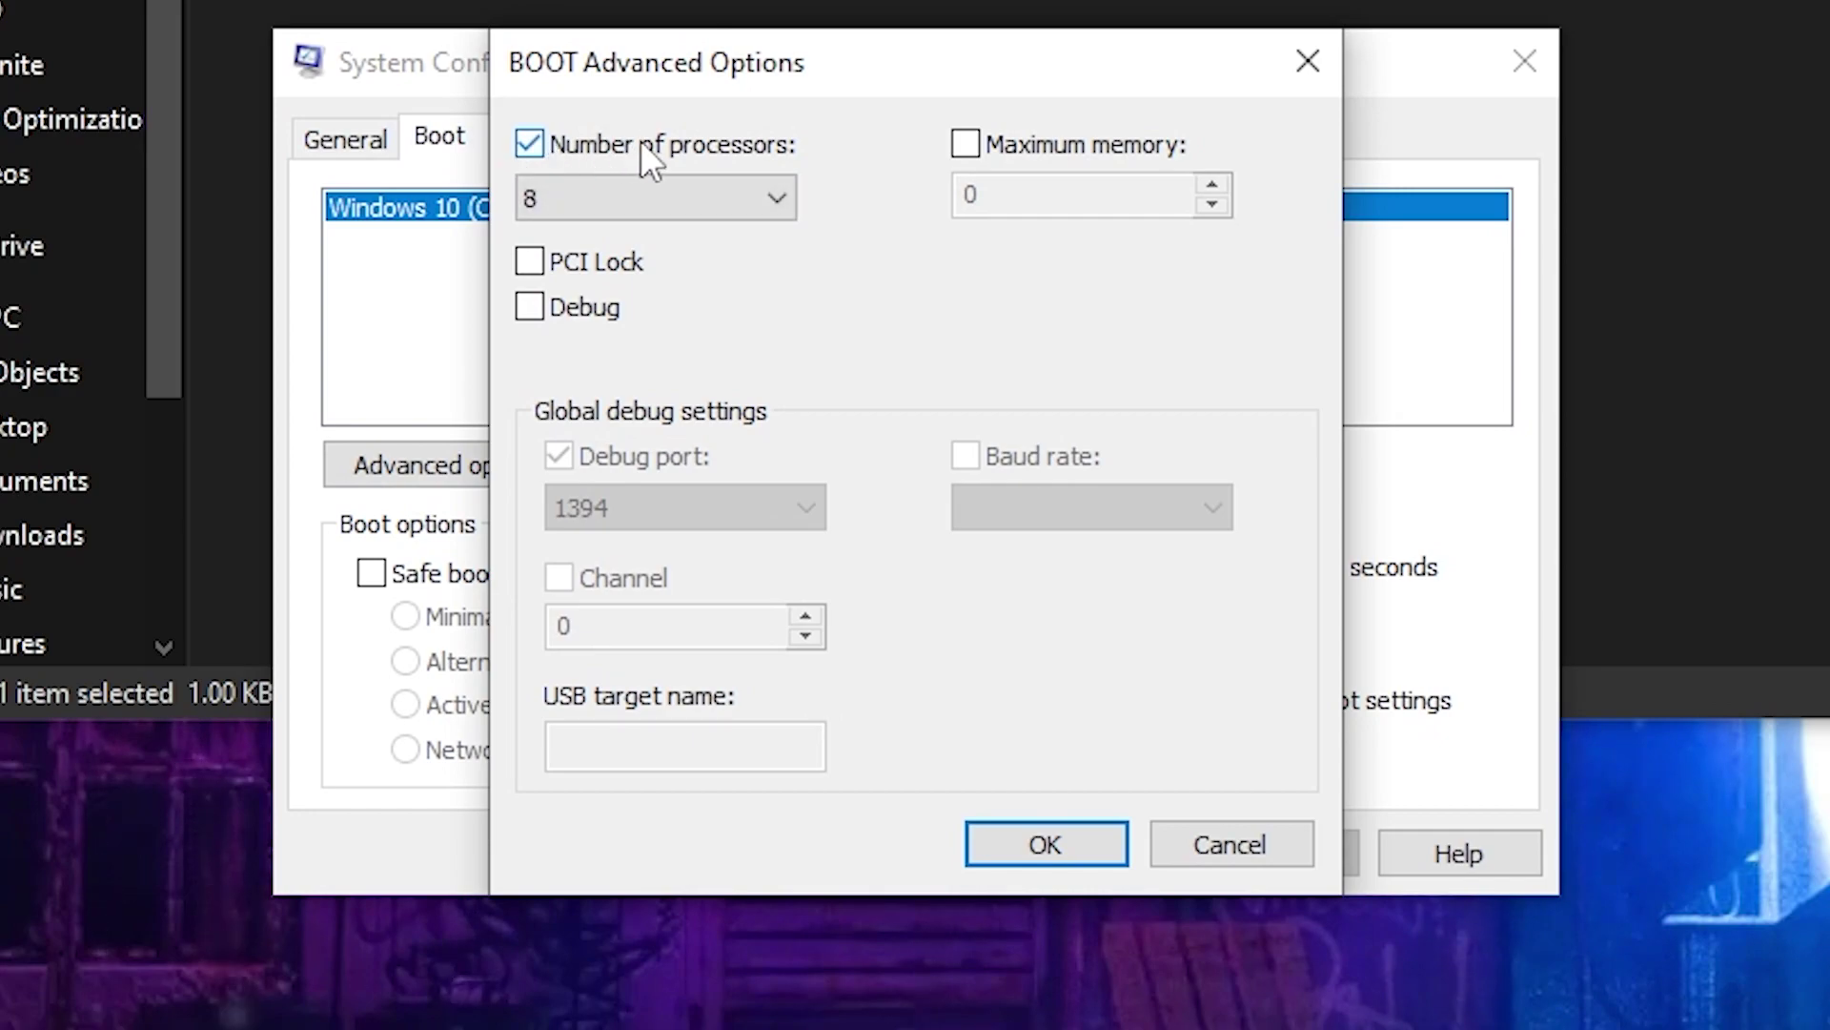
{"action": "left_click", "coordinate": [701, 199]}
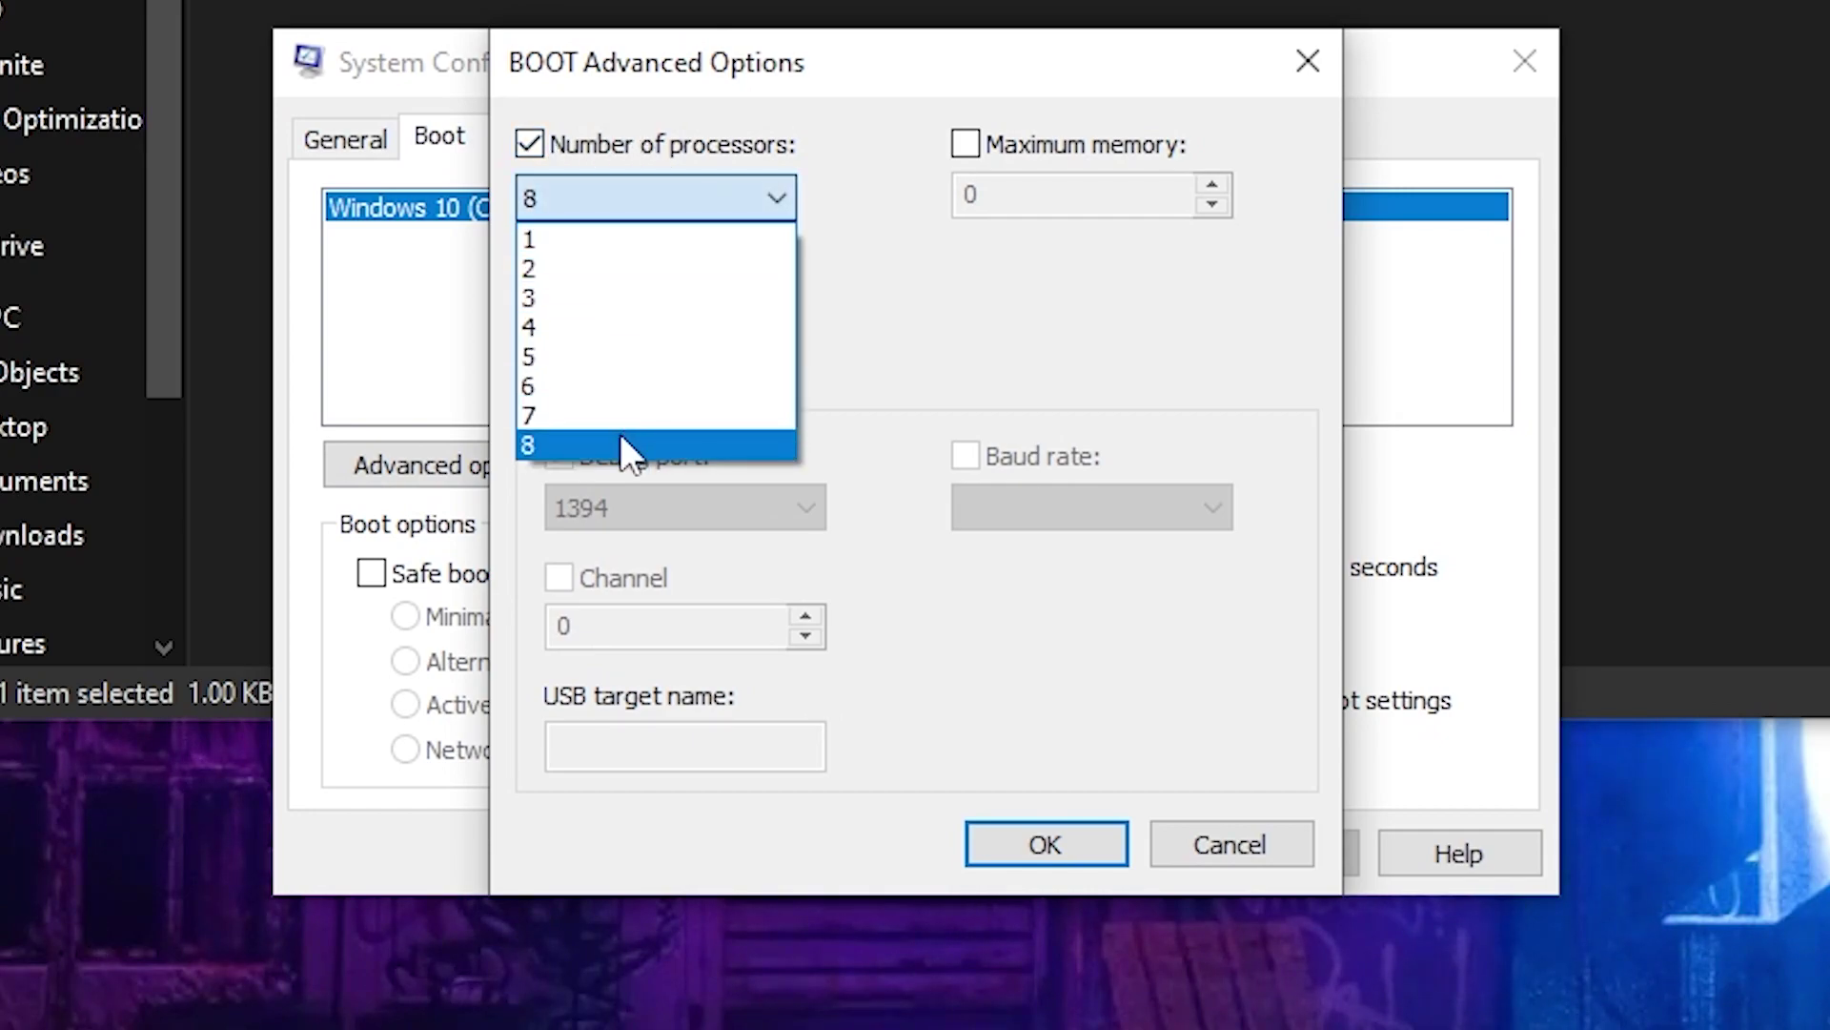
{"action": "left_click", "coordinate": [614, 444]}
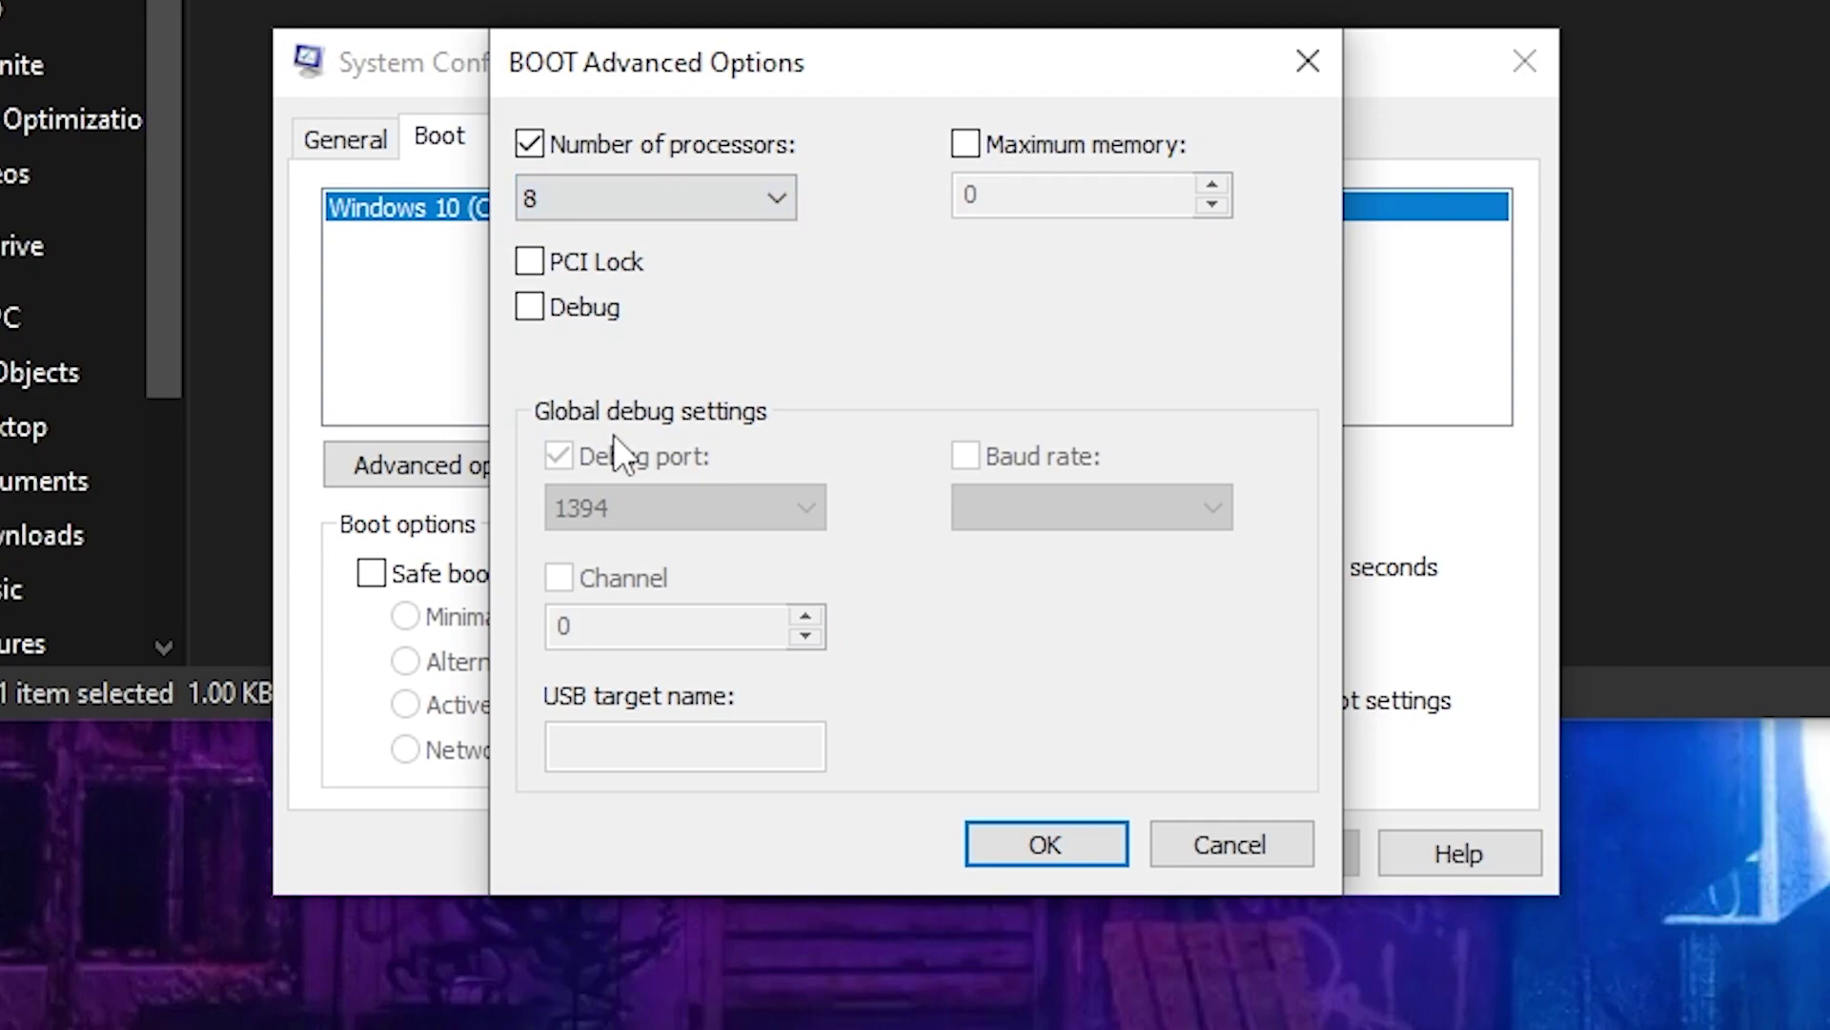
{"action": "left_click", "coordinate": [991, 153]}
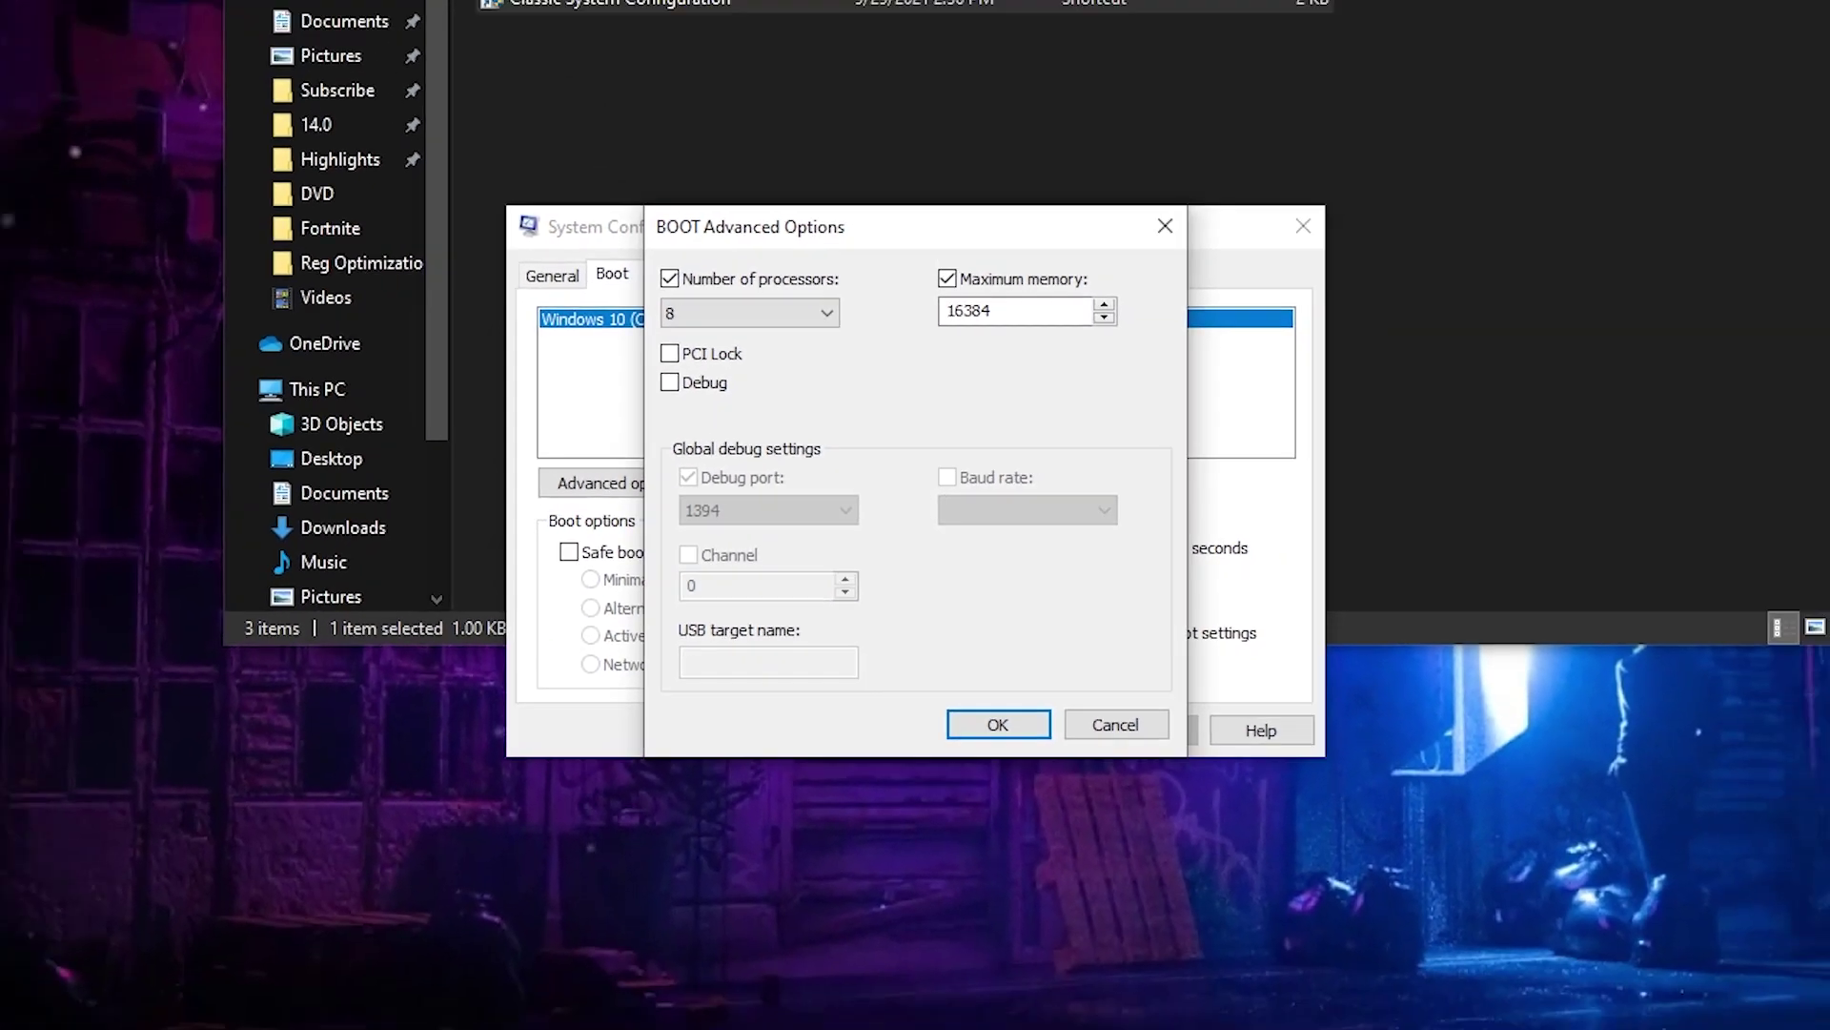
Open Calculator through Windows search, compute 4 × 1024 as a memory size in megabytes, and clear the entry.
{"action": "left_click", "coordinate": [69, 1011]}
{"action": "type", "text": "calc"}
{"action": "key", "text": "Return"}
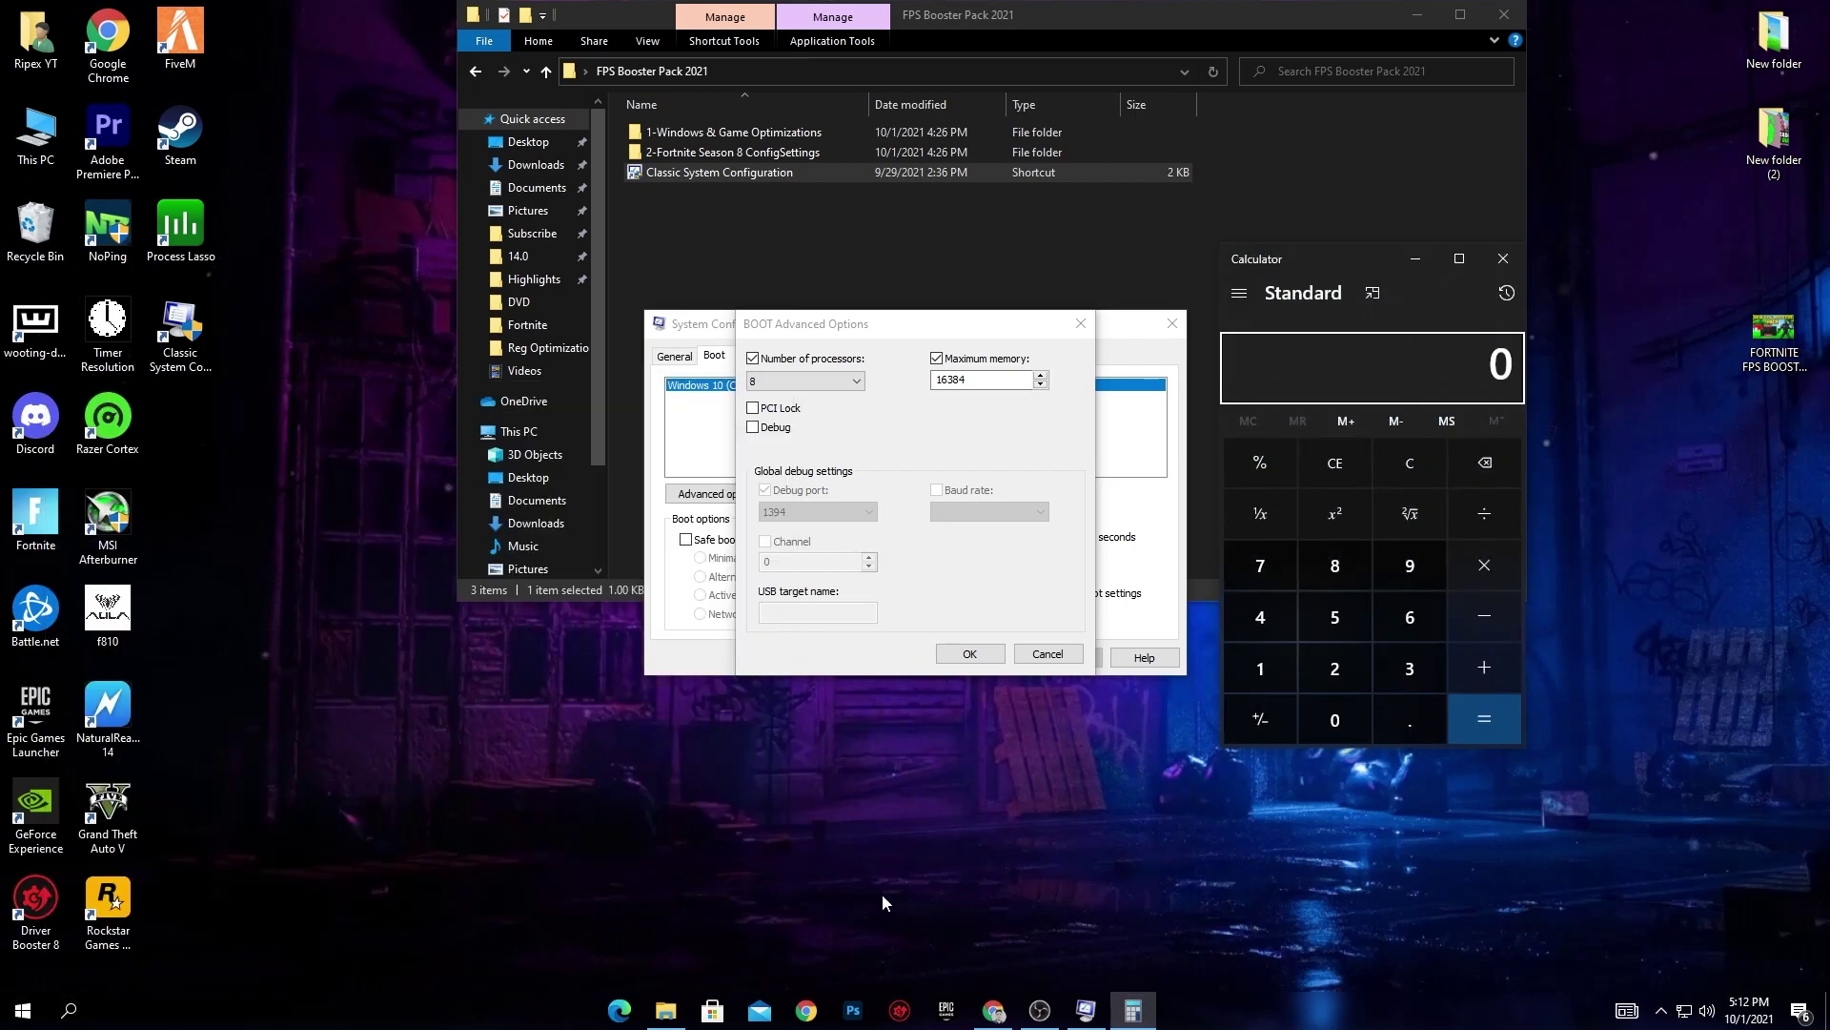
{"action": "left_click", "coordinate": [1268, 615]}
{"action": "left_click", "coordinate": [1480, 570]}
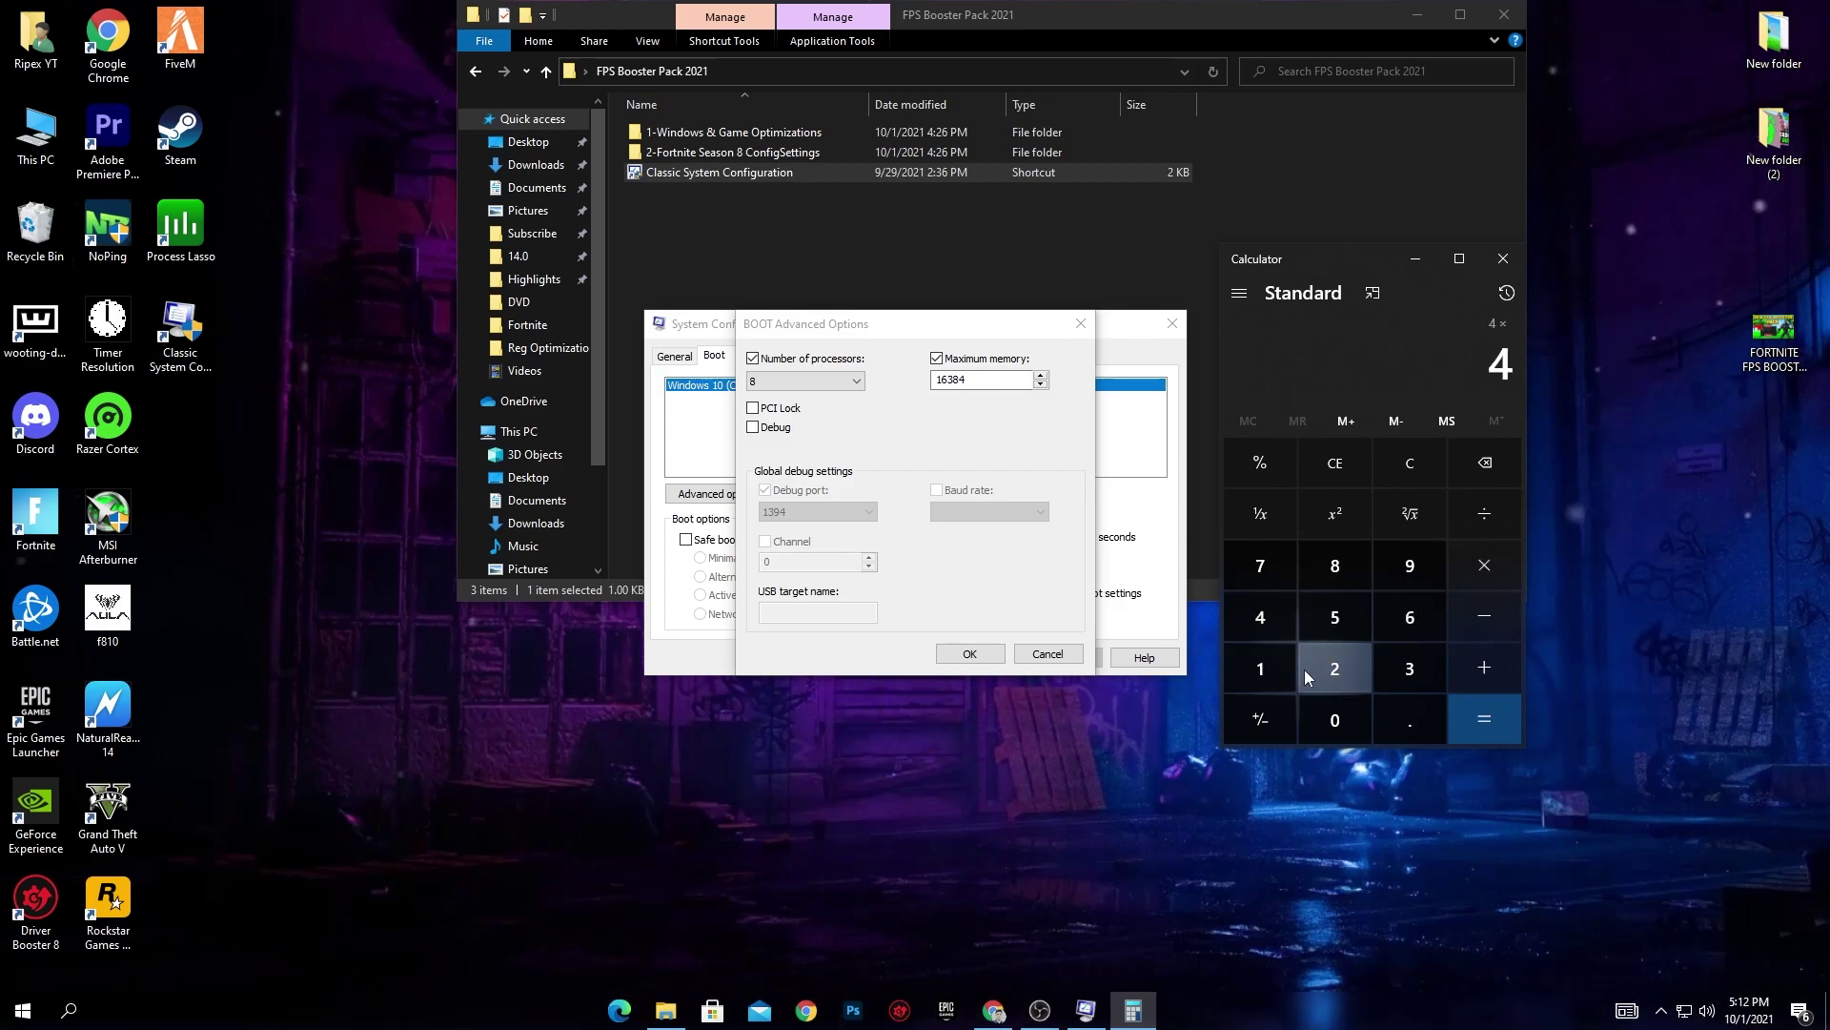
{"action": "left_click", "coordinate": [1264, 661]}
{"action": "left_click", "coordinate": [1326, 706]}
{"action": "left_click", "coordinate": [1334, 668]}
{"action": "left_click", "coordinate": [1265, 615]}
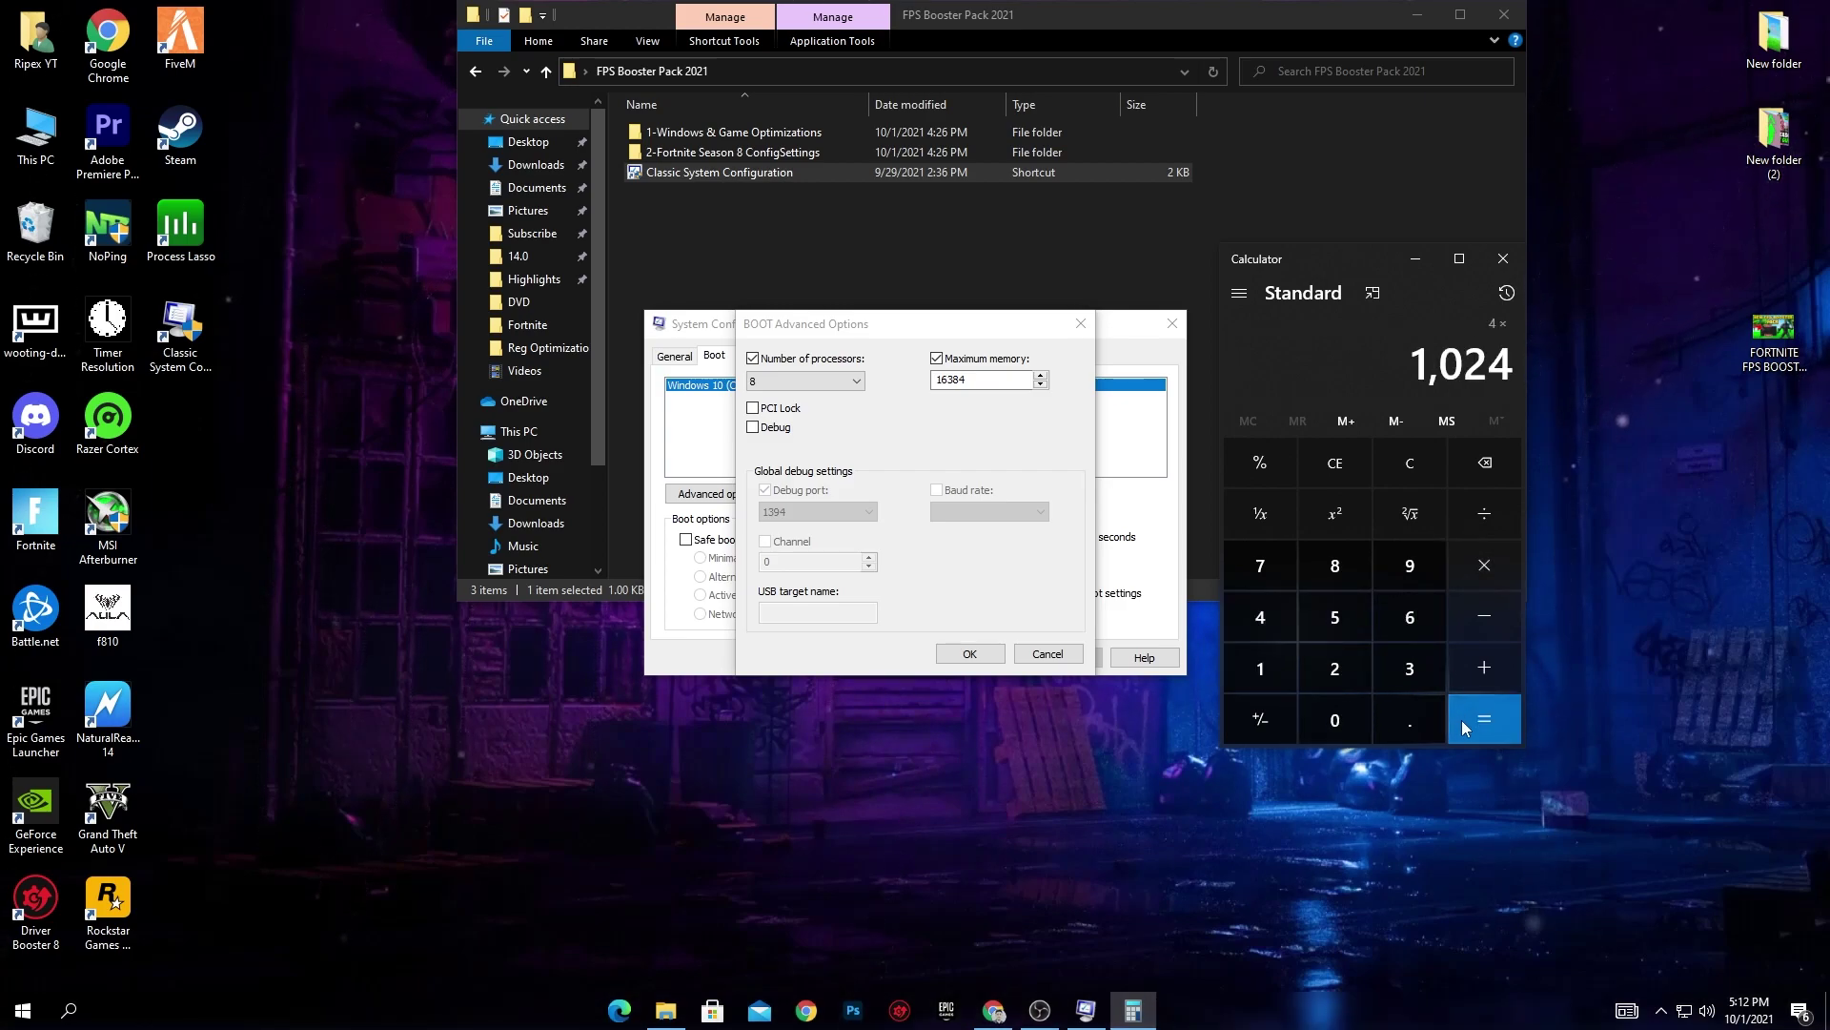
{"action": "left_click", "coordinate": [1490, 717]}
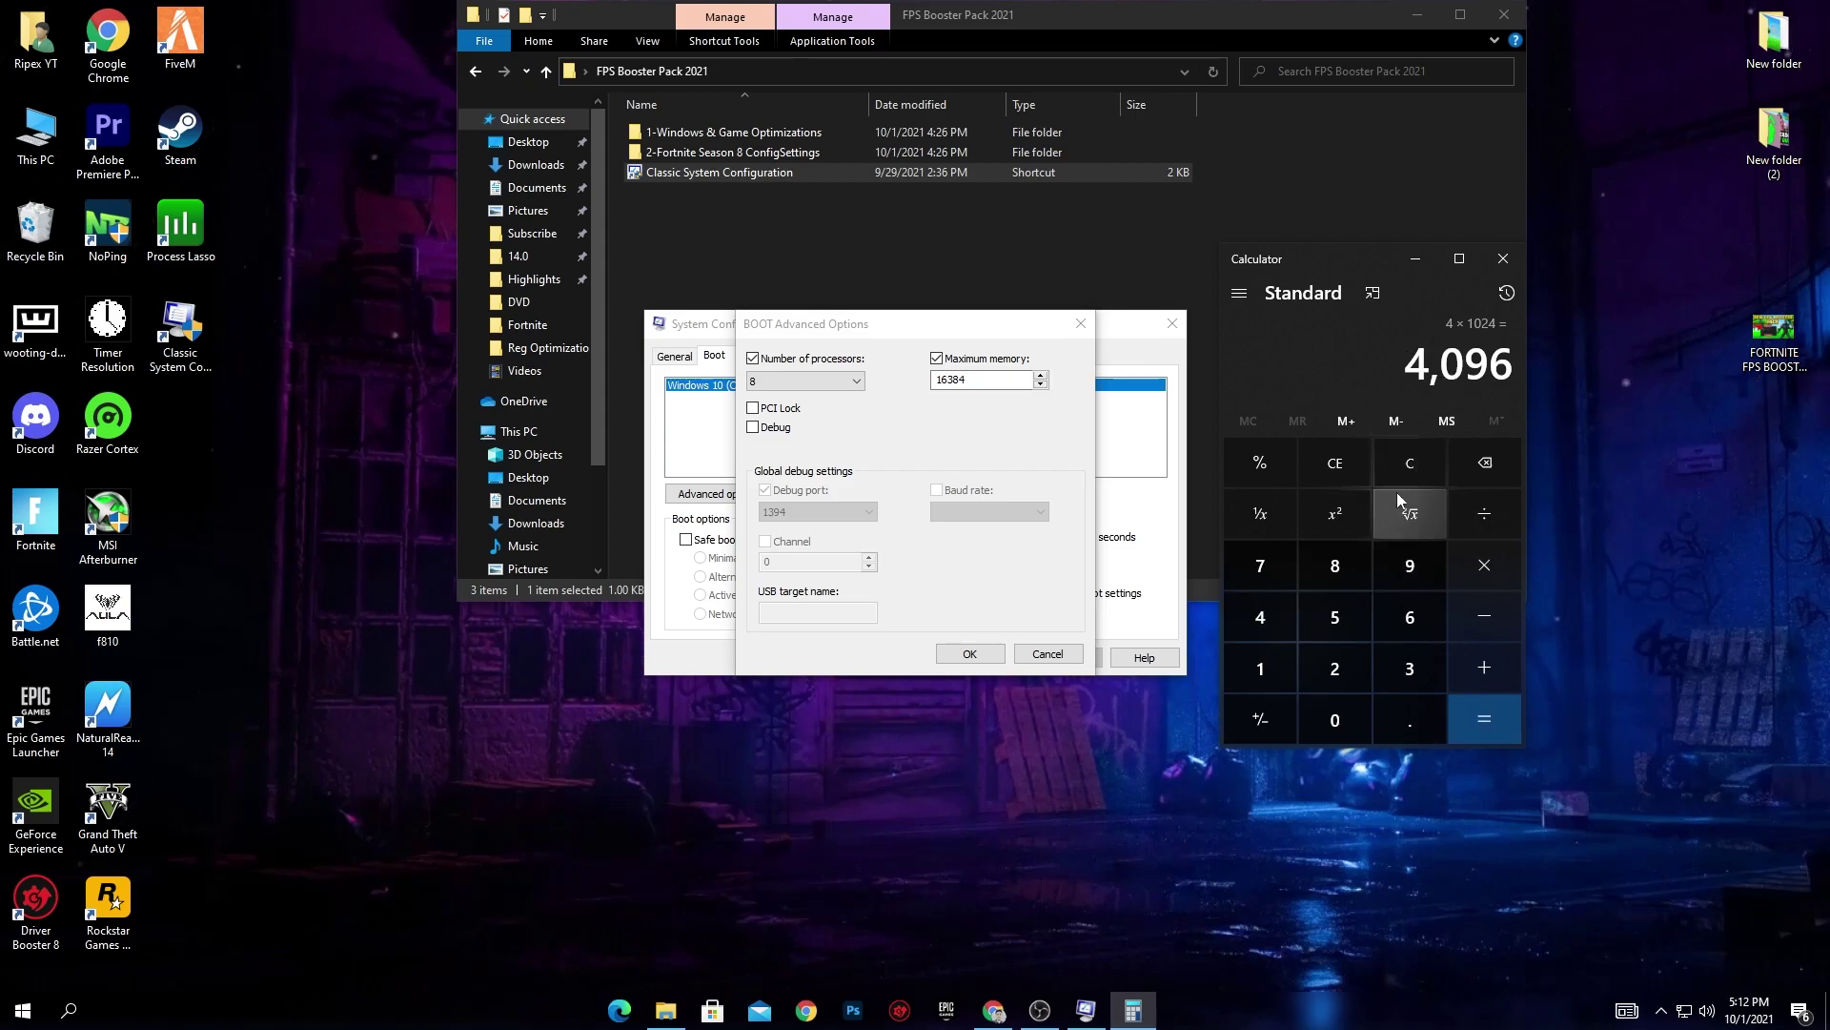
{"action": "left_click", "coordinate": [1341, 464]}
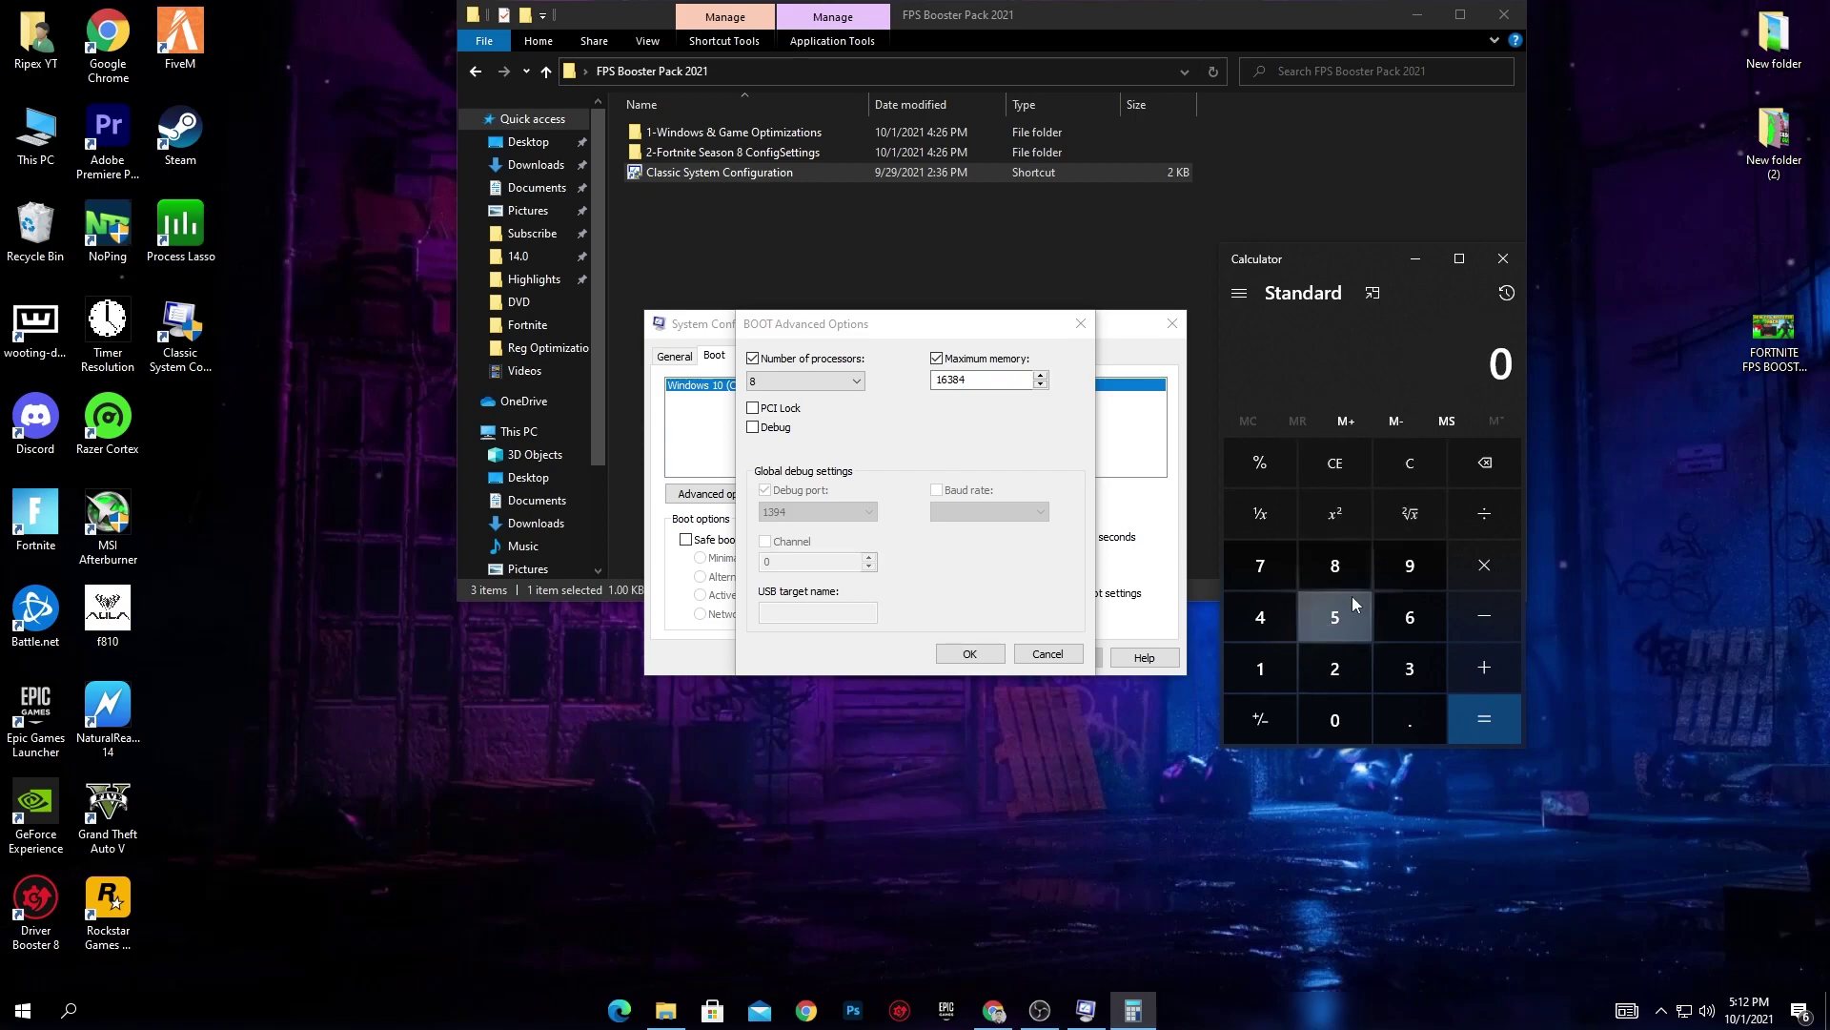
Compute 8 × 1024 in Calculator as a memory size in megabytes and close Calculator.
{"action": "left_click", "coordinate": [1319, 570]}
{"action": "left_click", "coordinate": [1485, 565]}
{"action": "left_click", "coordinate": [1323, 715]}
{"action": "left_click", "coordinate": [1324, 677]}
{"action": "left_click", "coordinate": [1277, 612]}
{"action": "left_click", "coordinate": [1478, 723]}
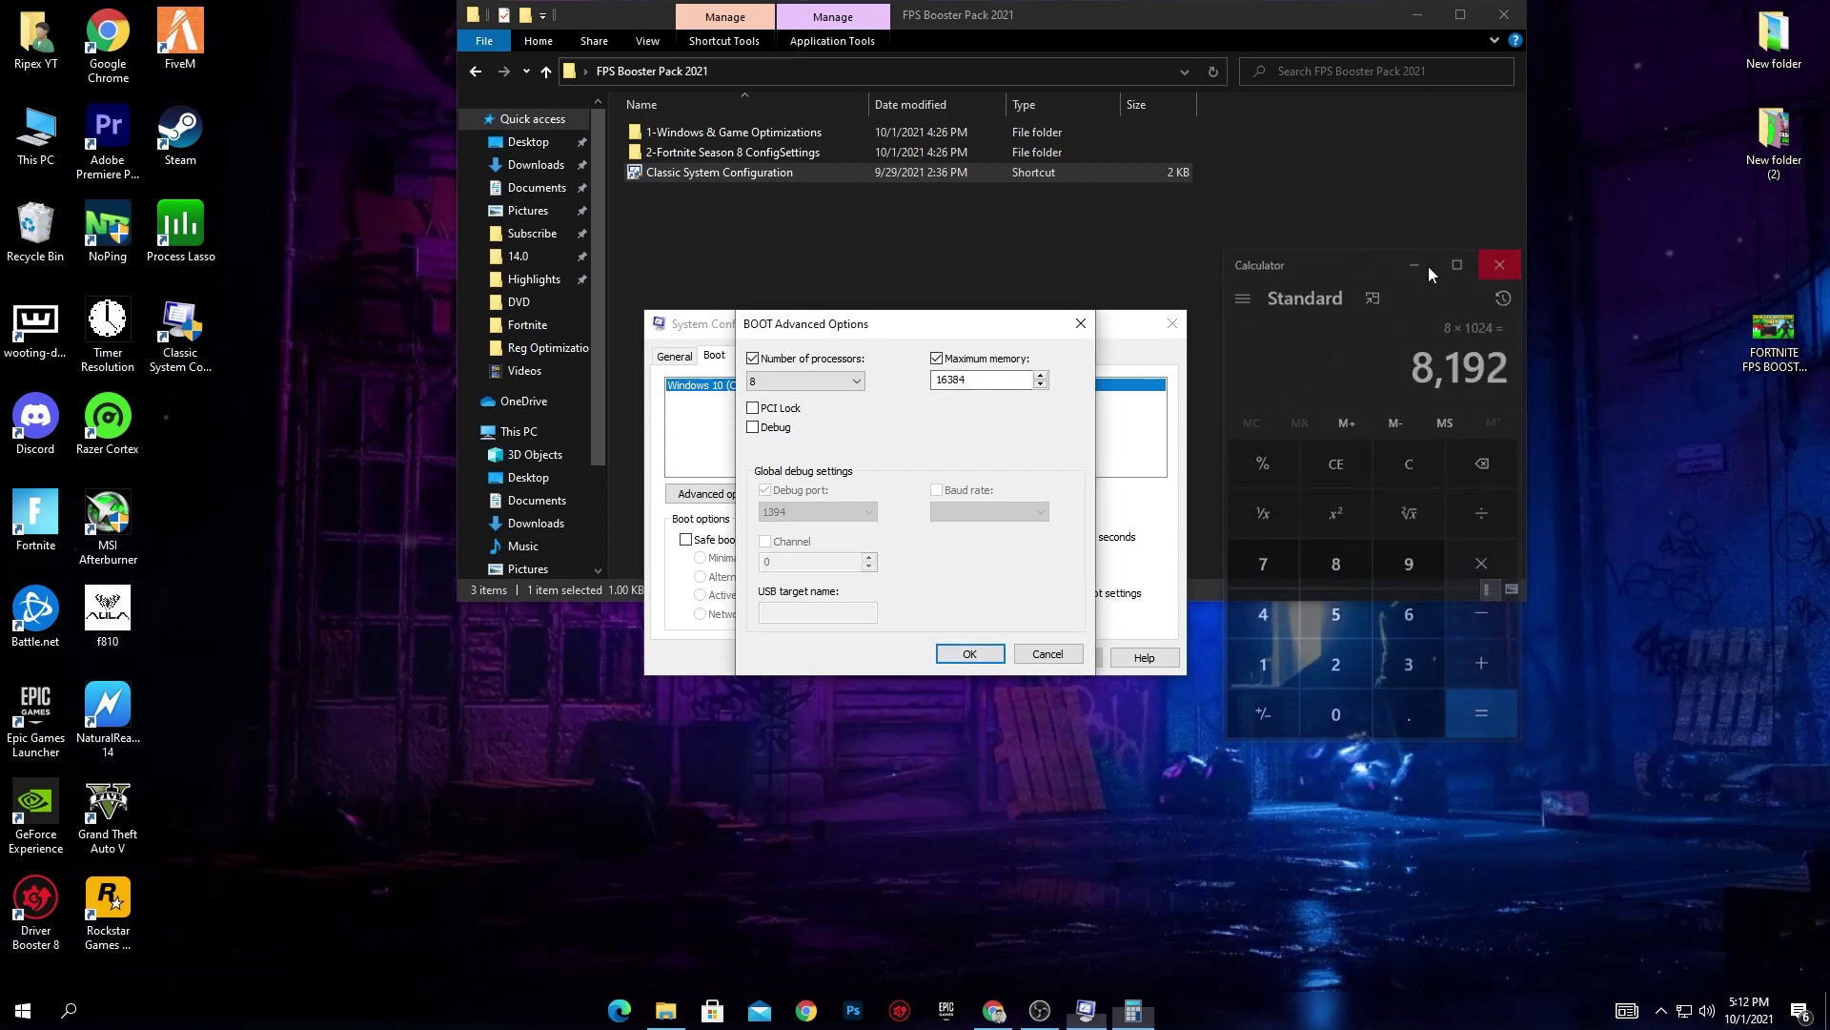
{"action": "left_click", "coordinate": [1503, 258]}
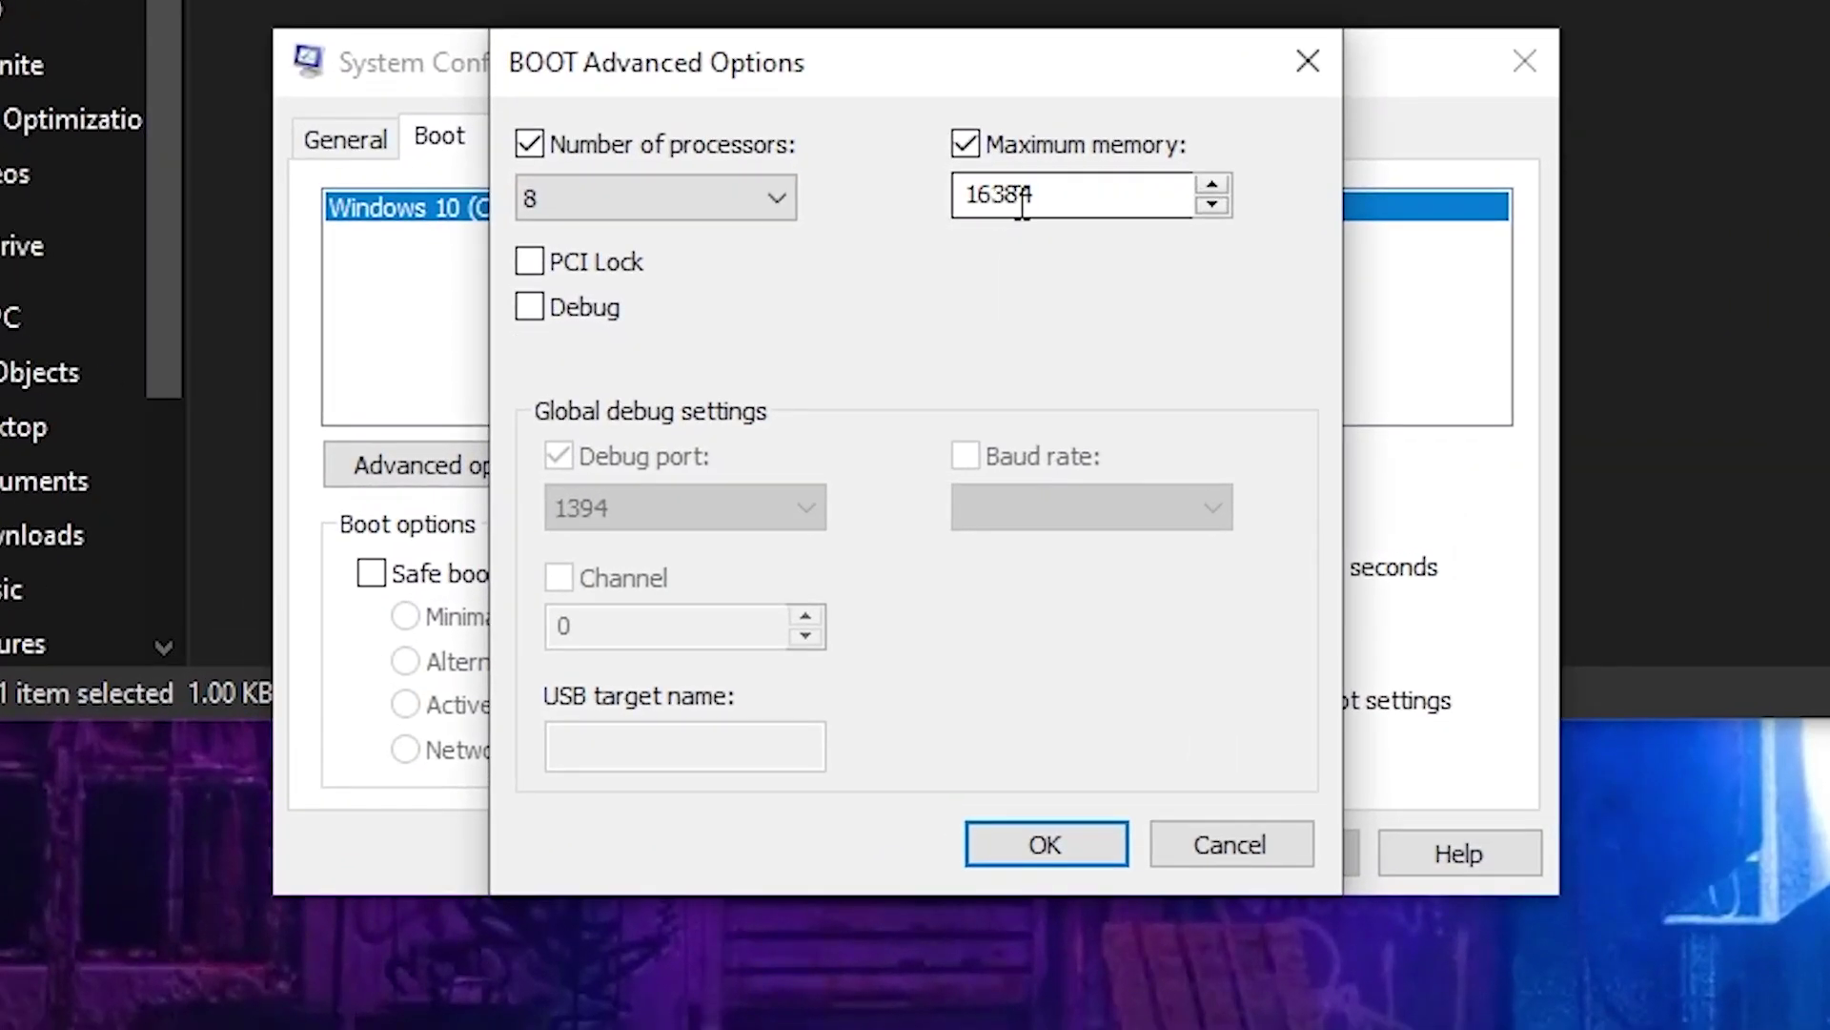
Accept the advanced boot options, confirm and close System Configuration, and close the FPS Booster Pack 2021 folder window.
{"action": "left_click", "coordinate": [1006, 858]}
{"action": "left_click", "coordinate": [908, 855]}
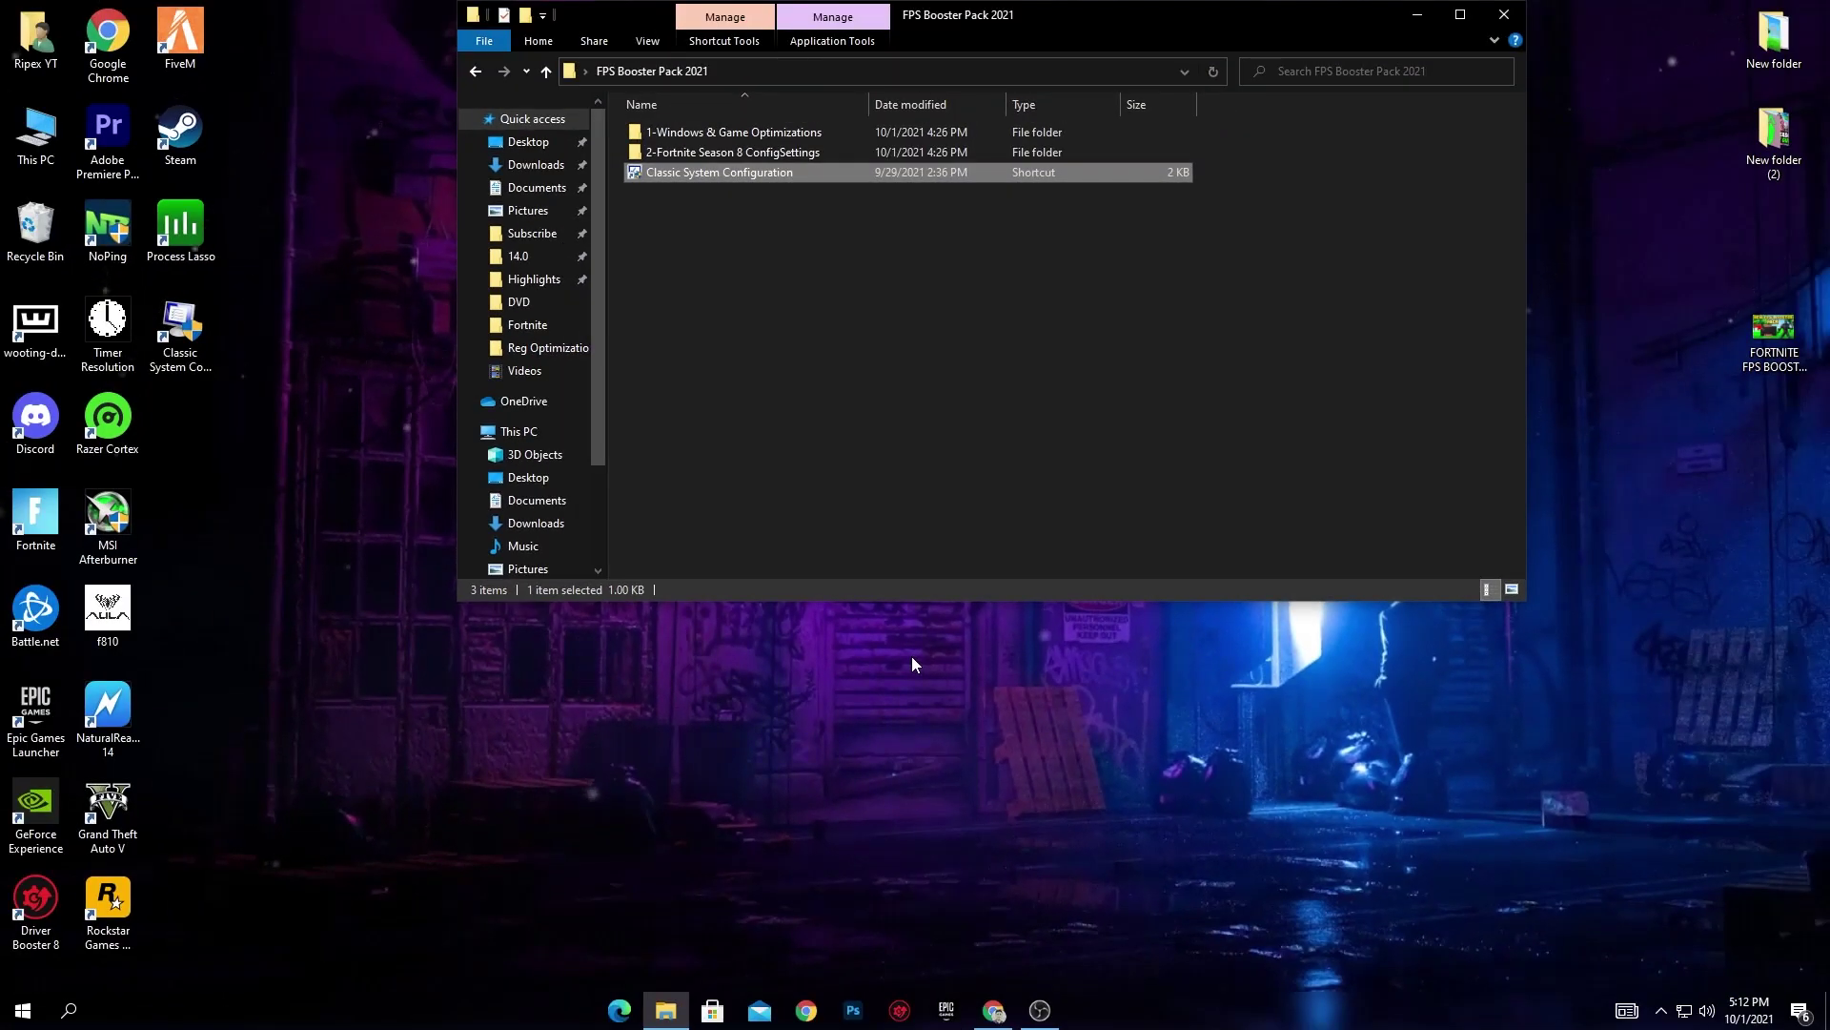
{"action": "left_click", "coordinate": [1505, 15]}
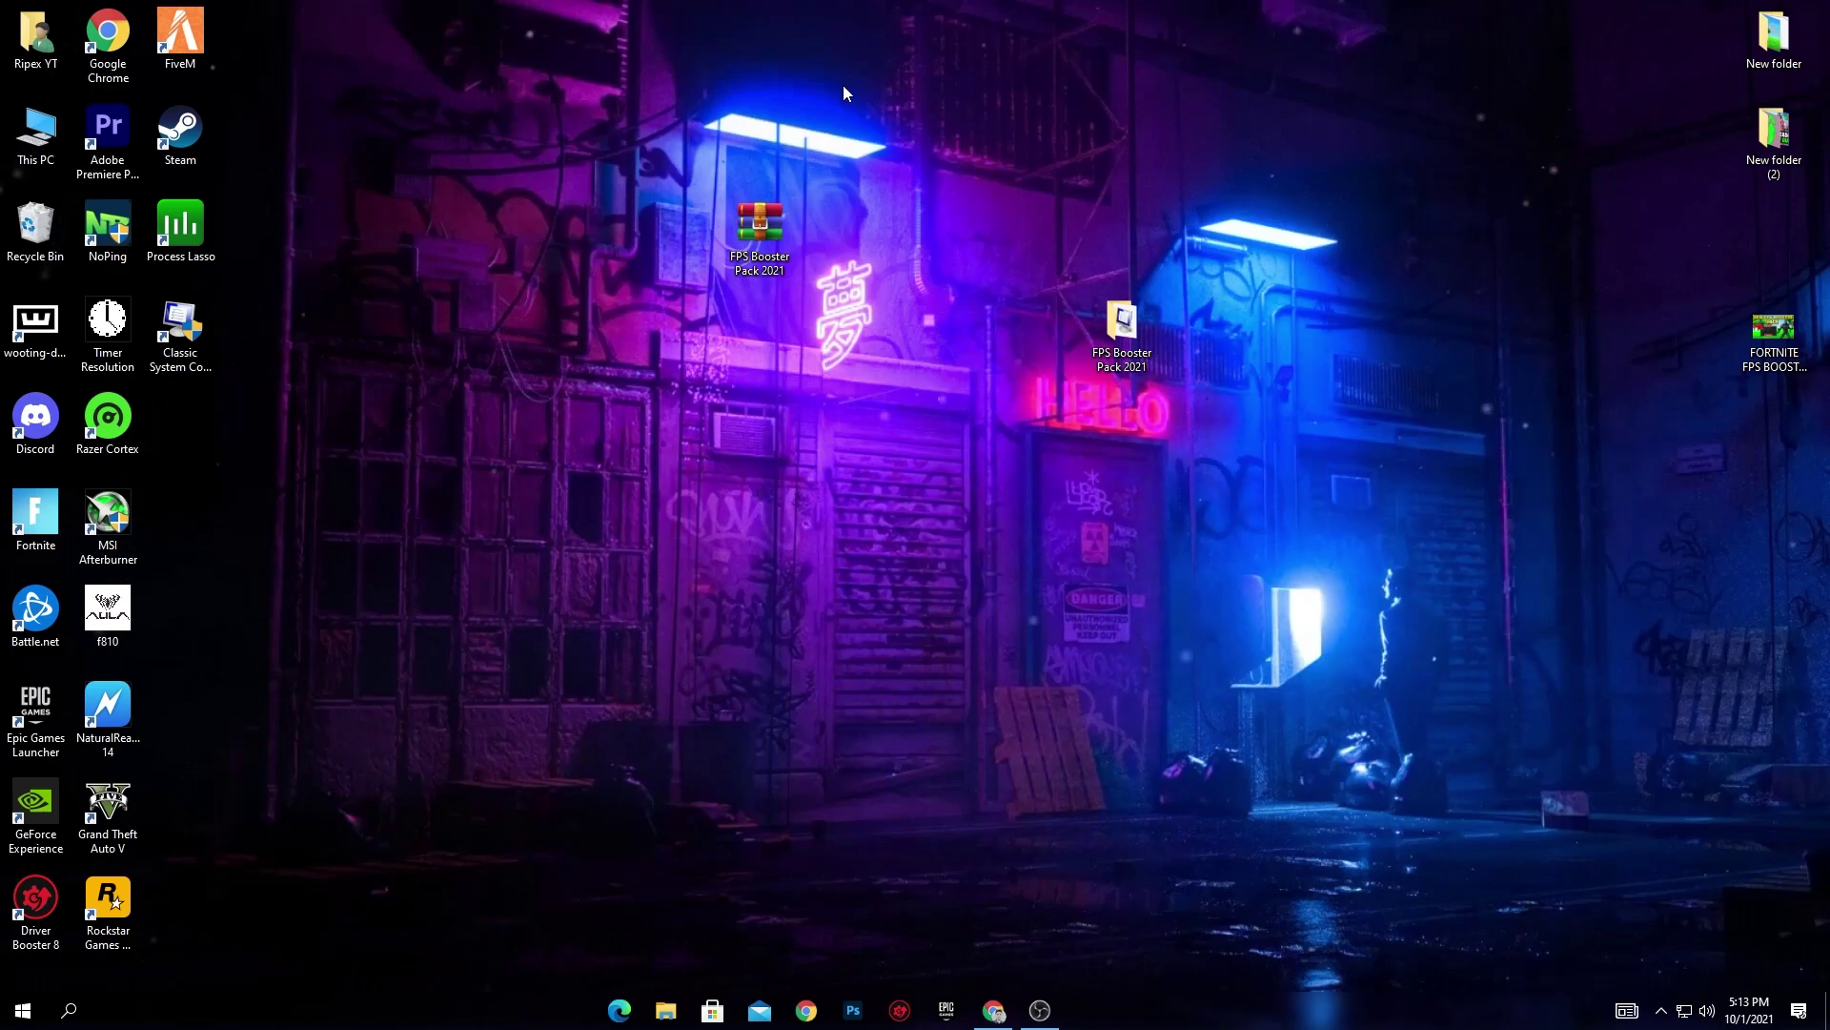
Open Device Manager from This PC's properties, maximize its window, and expand the System devices category.
{"action": "right_click", "coordinate": [23, 149]}
{"action": "left_click", "coordinate": [29, 367]}
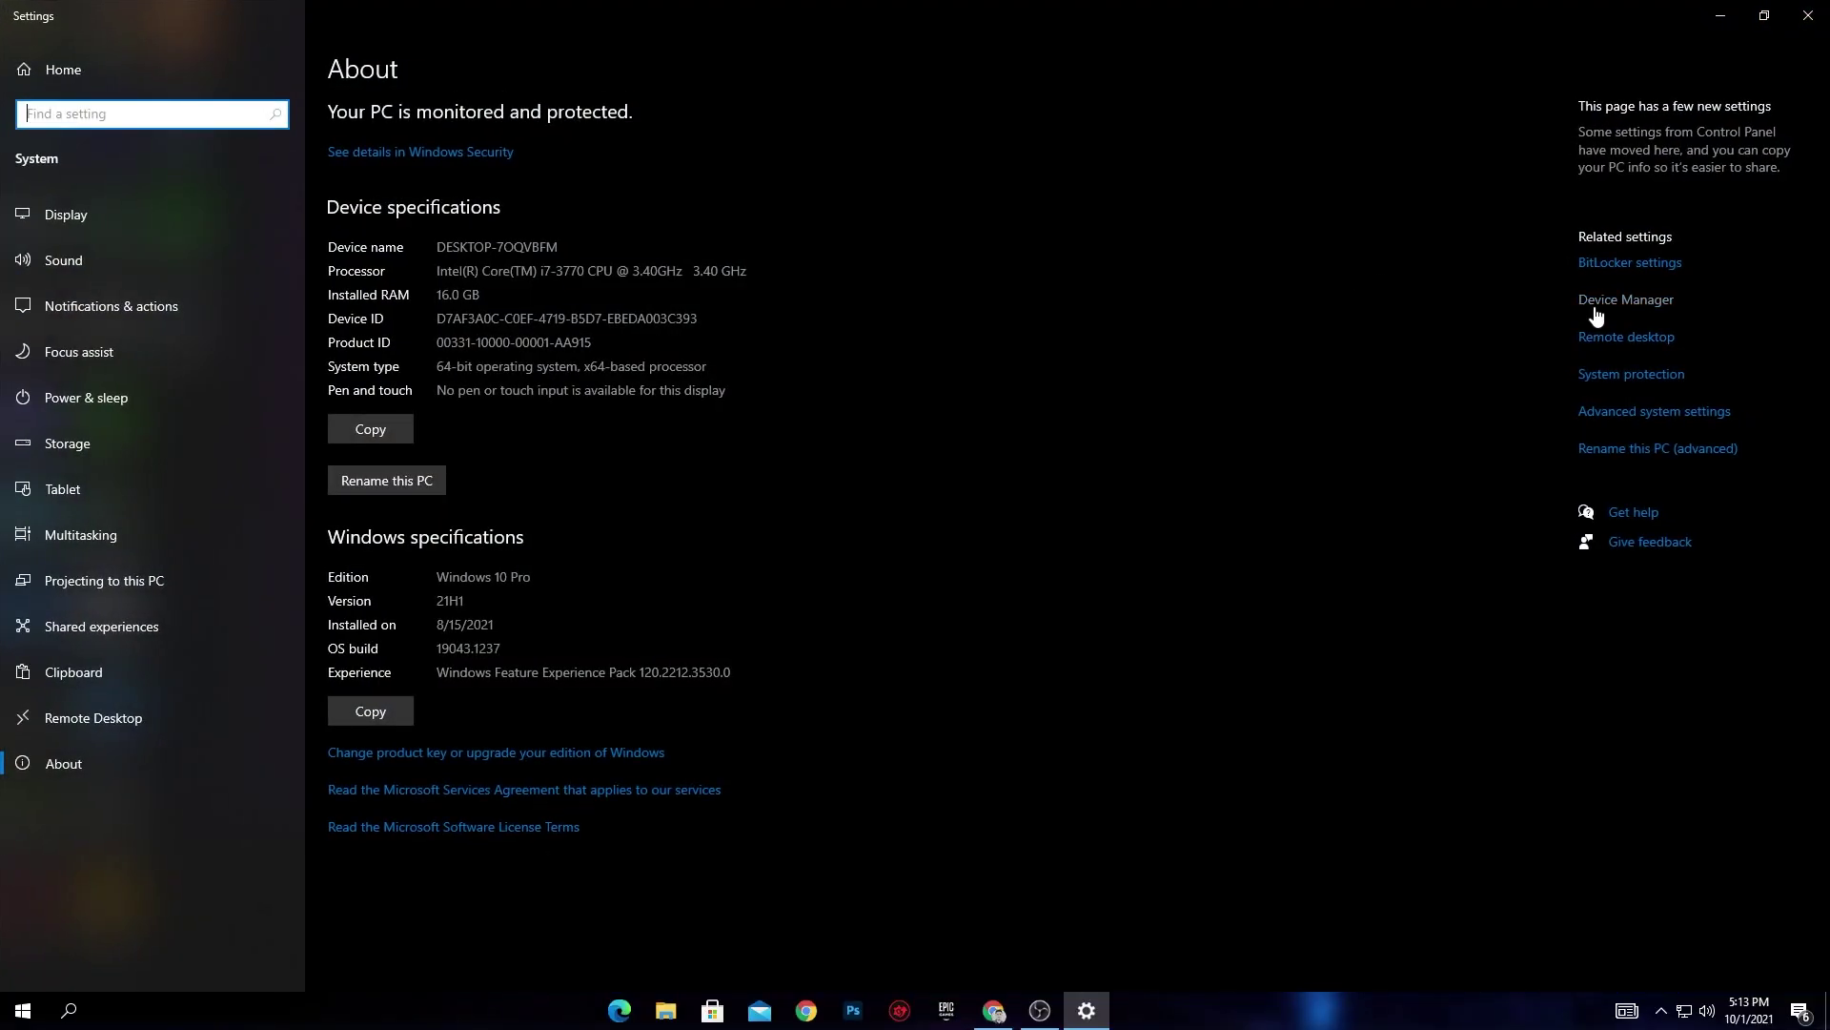
{"action": "left_click", "coordinate": [1596, 307]}
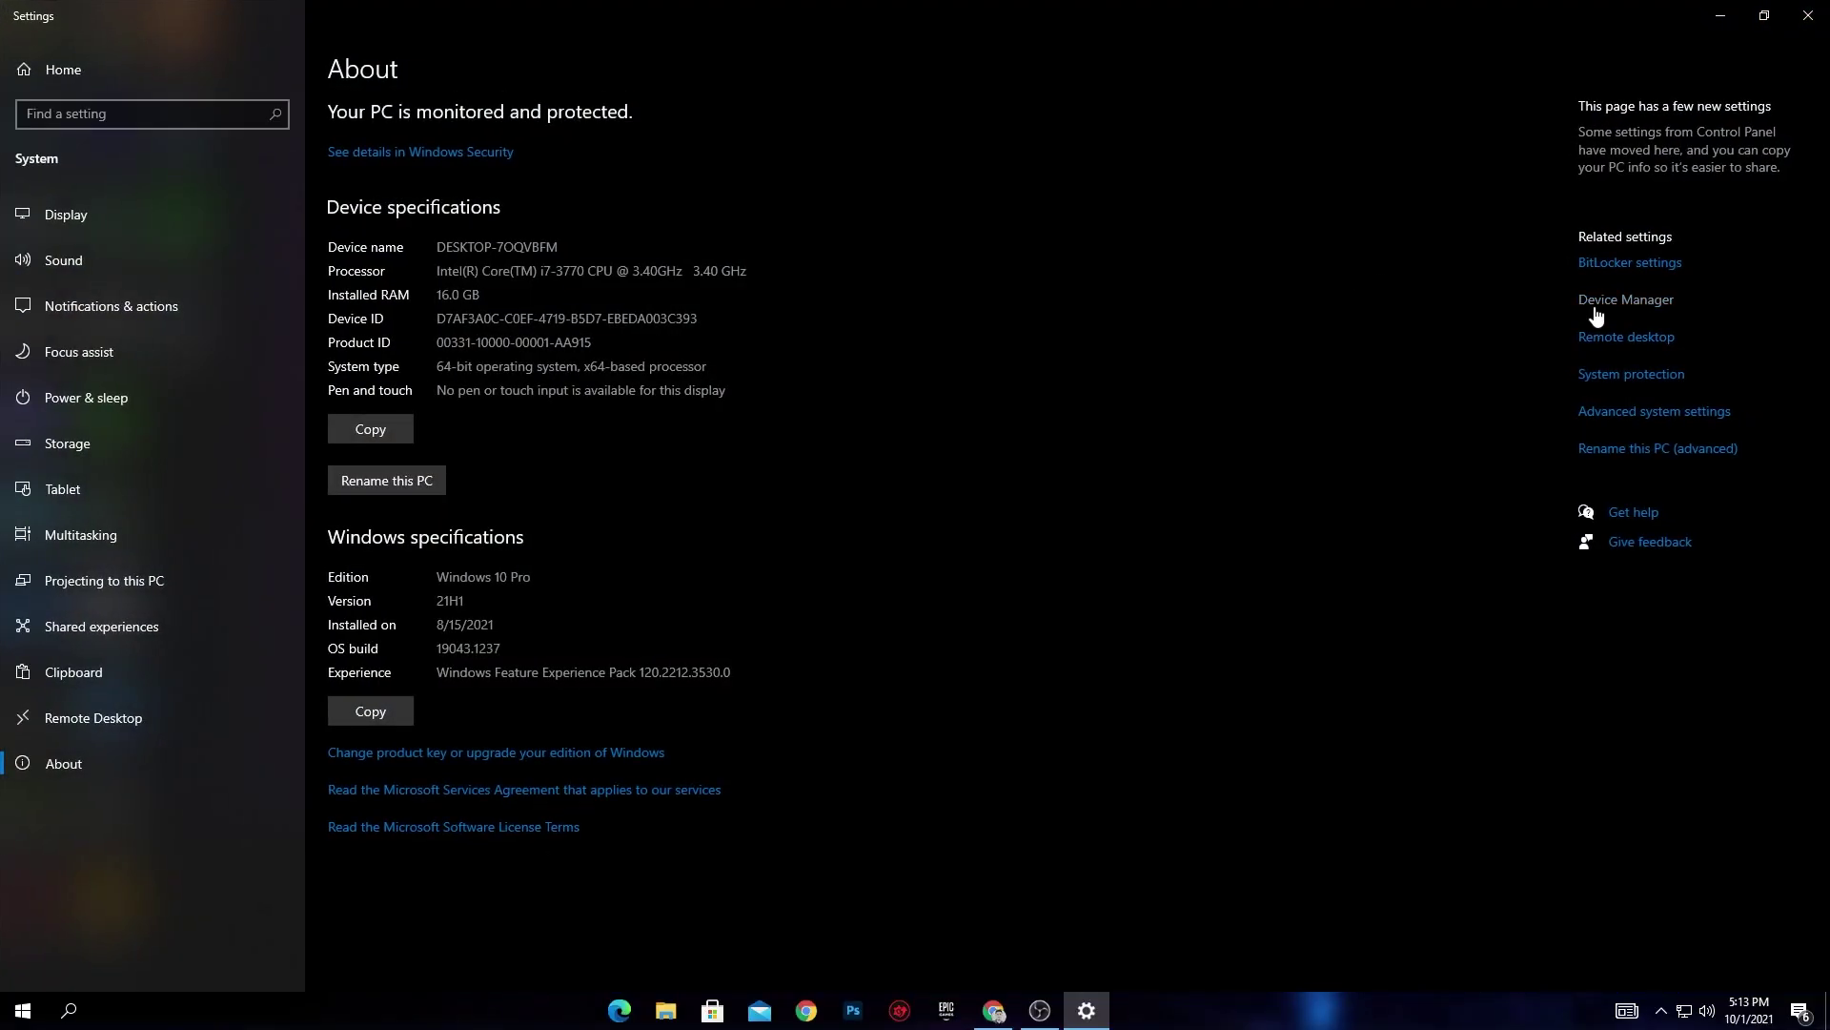
{"action": "double_click", "coordinate": [473, 64]}
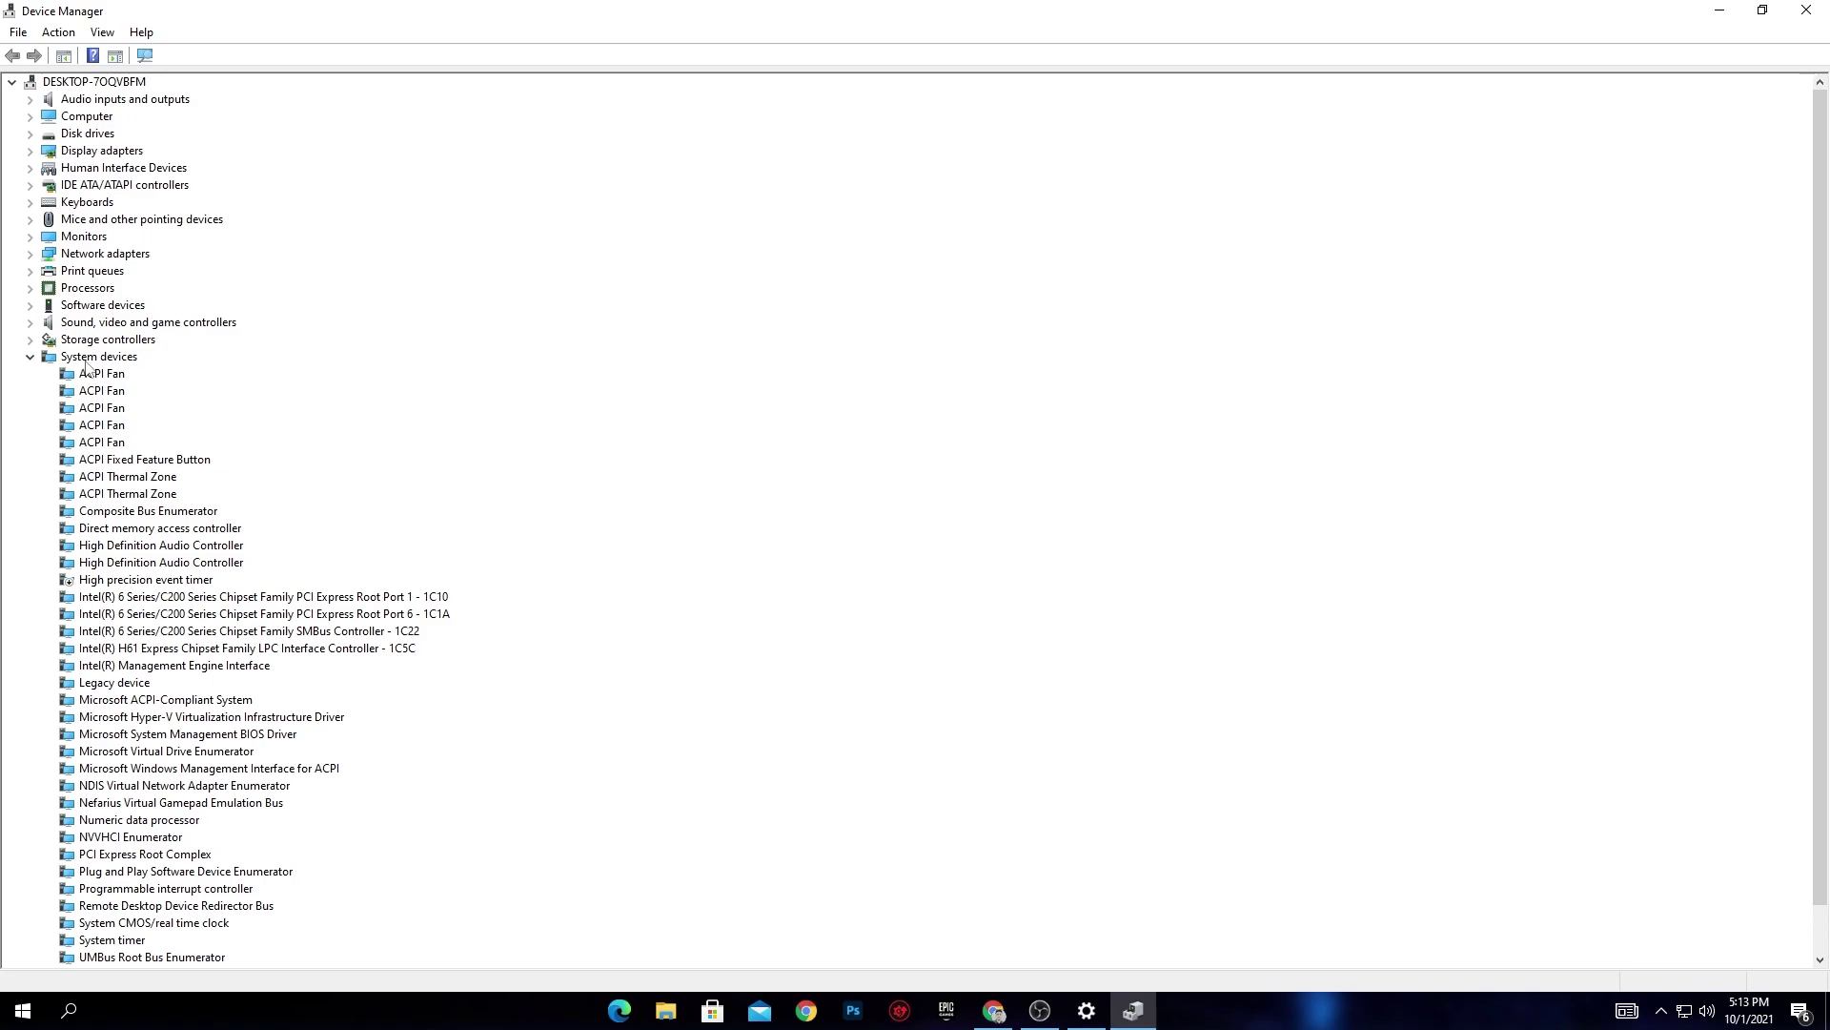
Check the available actions for the High precision event timer without choosing any, and close Device Manager and Settings.
{"action": "right_click", "coordinate": [139, 584]}
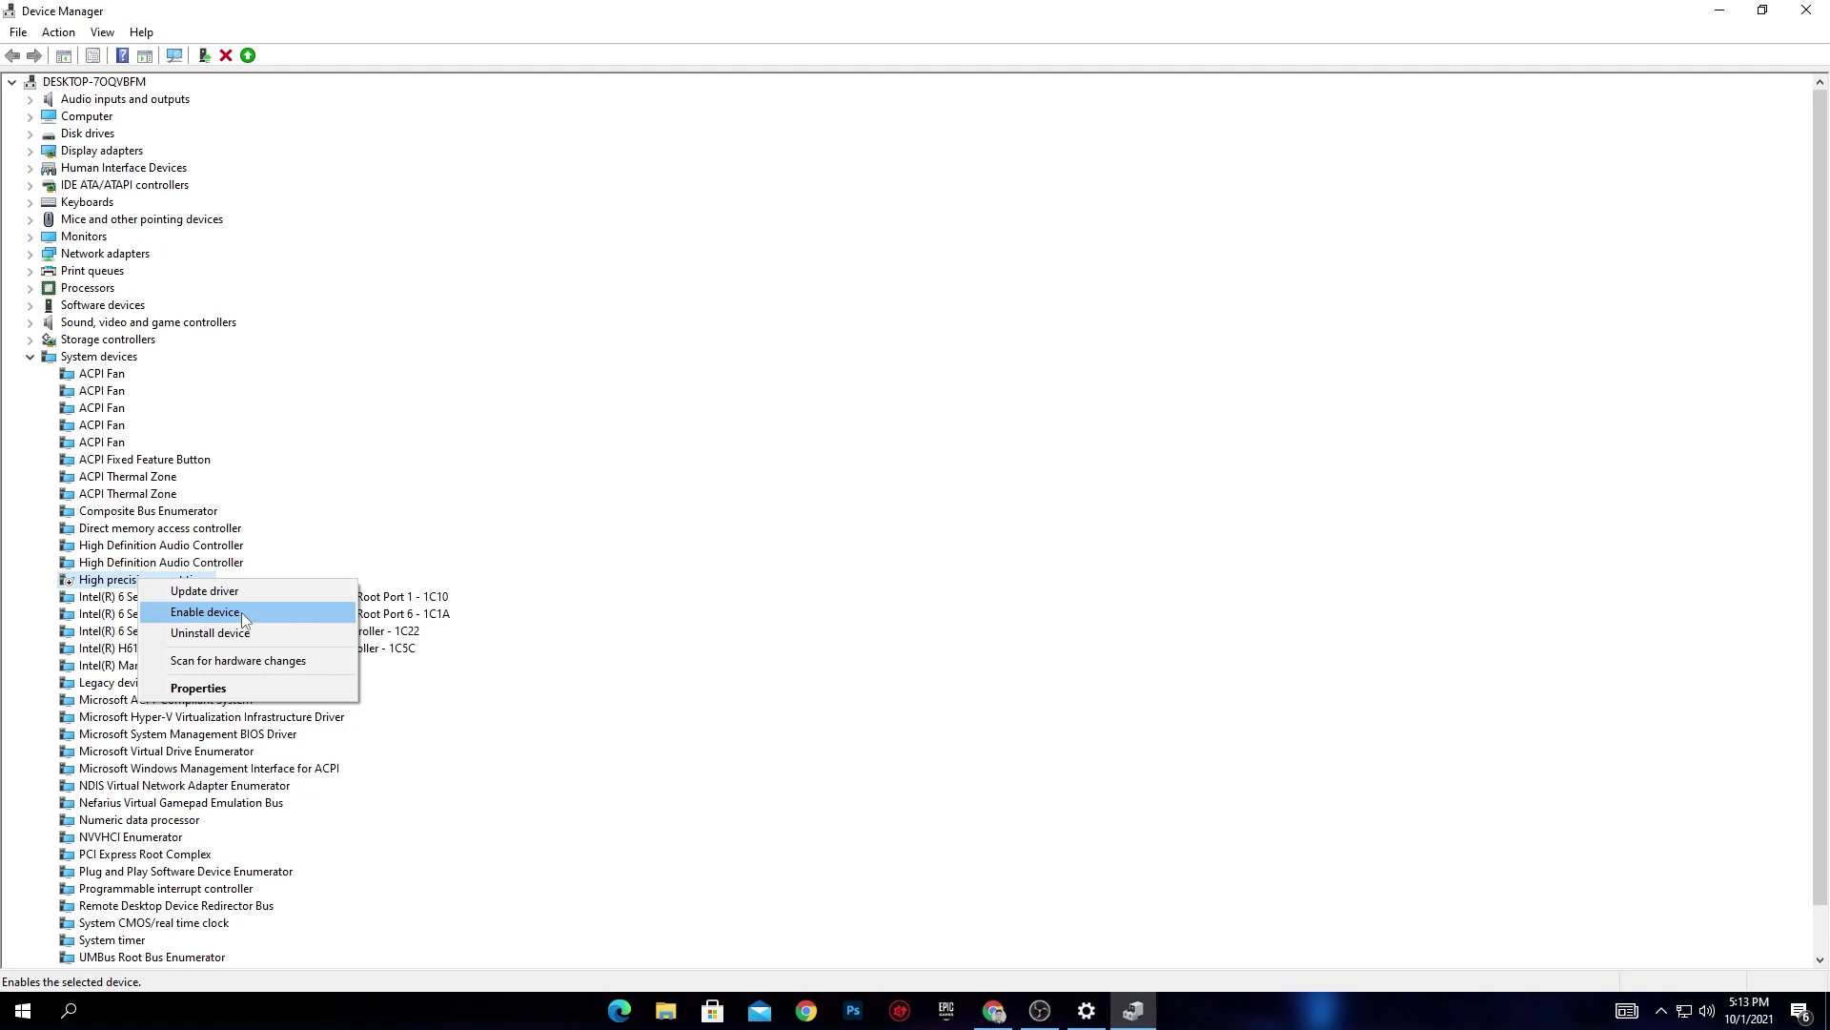
{"action": "left_click", "coordinate": [218, 481]}
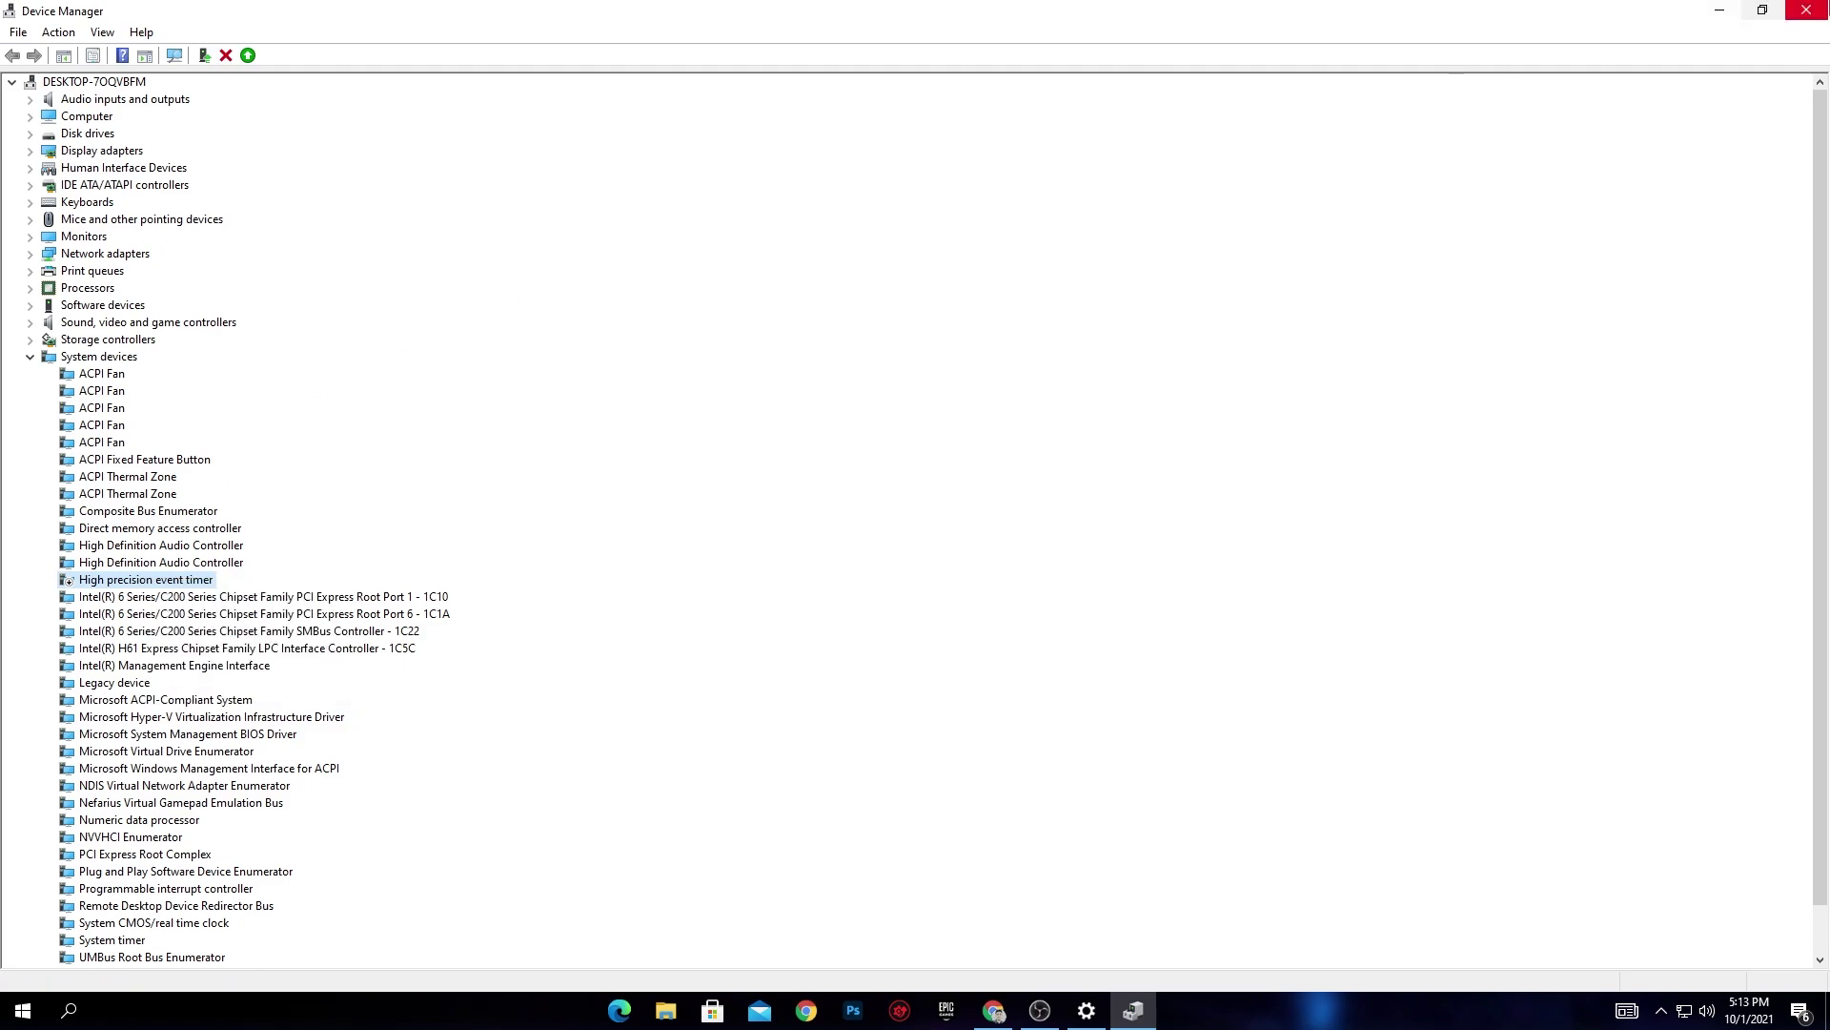
{"action": "key", "text": "alt+F4"}
{"action": "key", "text": "alt+F4"}
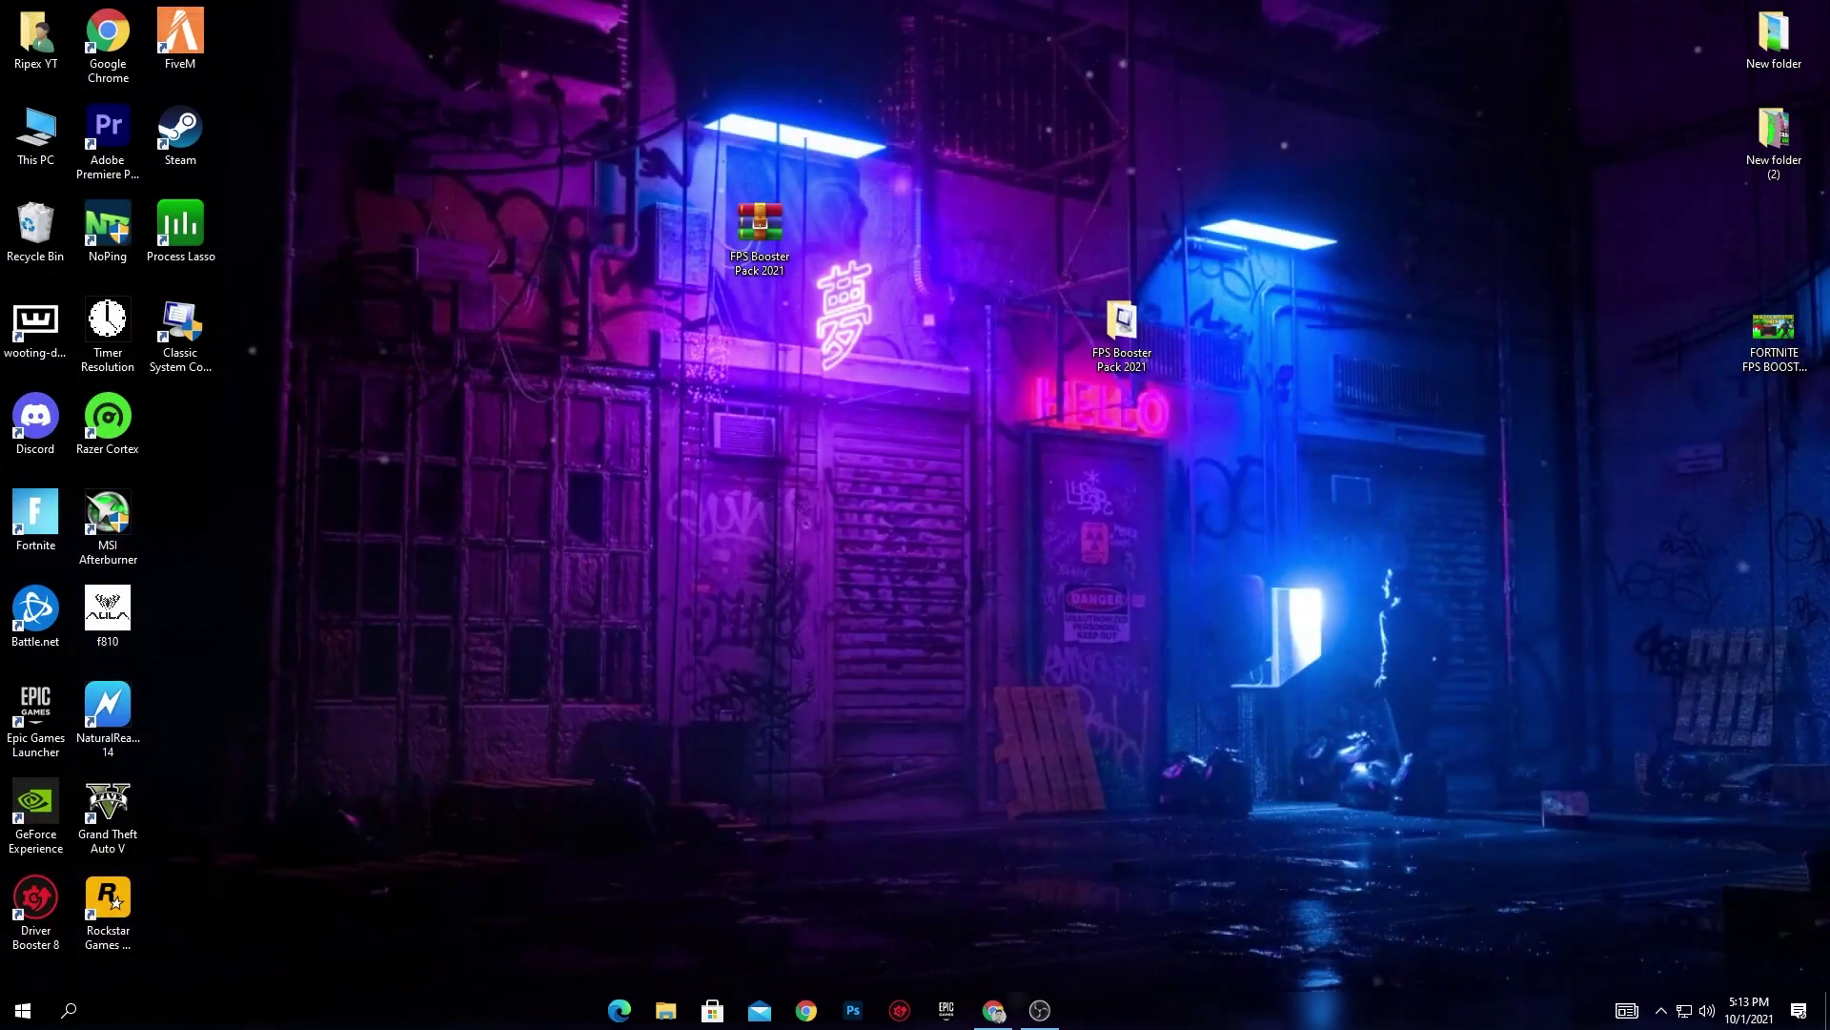